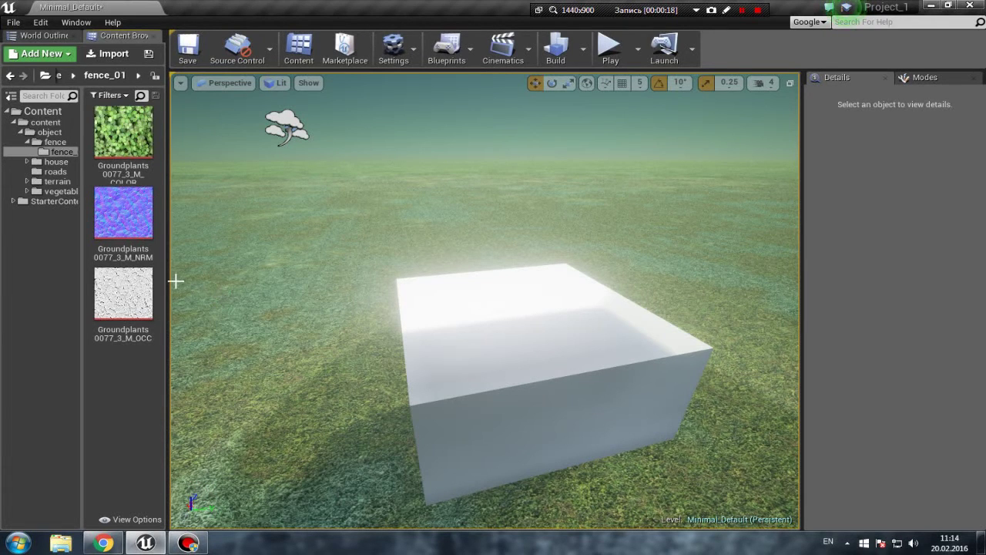
Create a material asset named NewMaterial in fence_01 and open it in the Material Editor
right_click(114, 391)
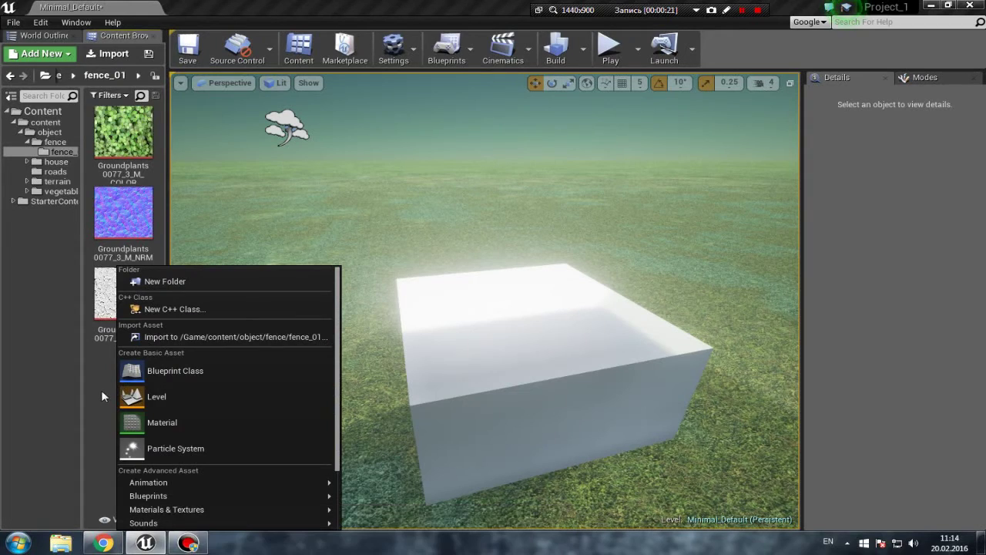
click(101, 390)
right_click(101, 395)
click(171, 421)
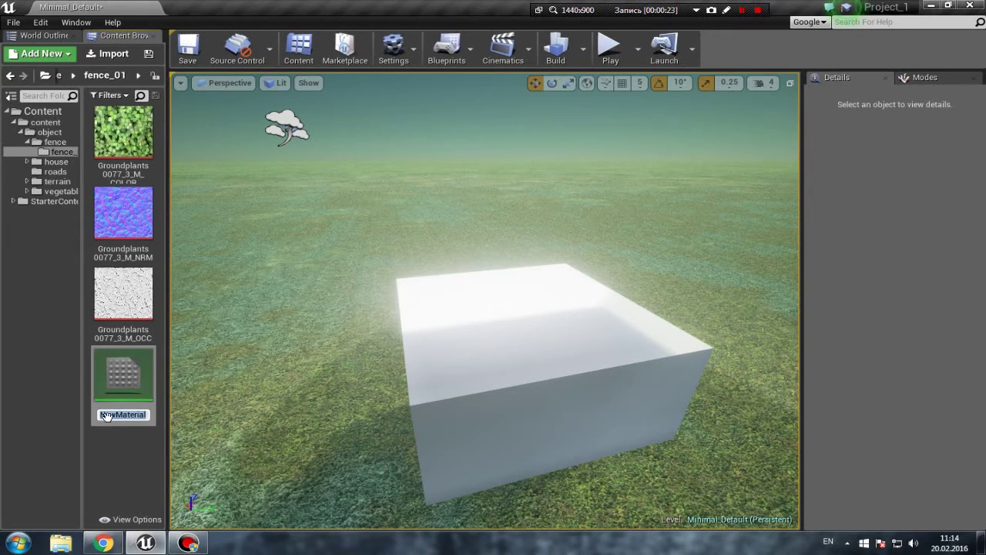
key(Return)
double_click(124, 374)
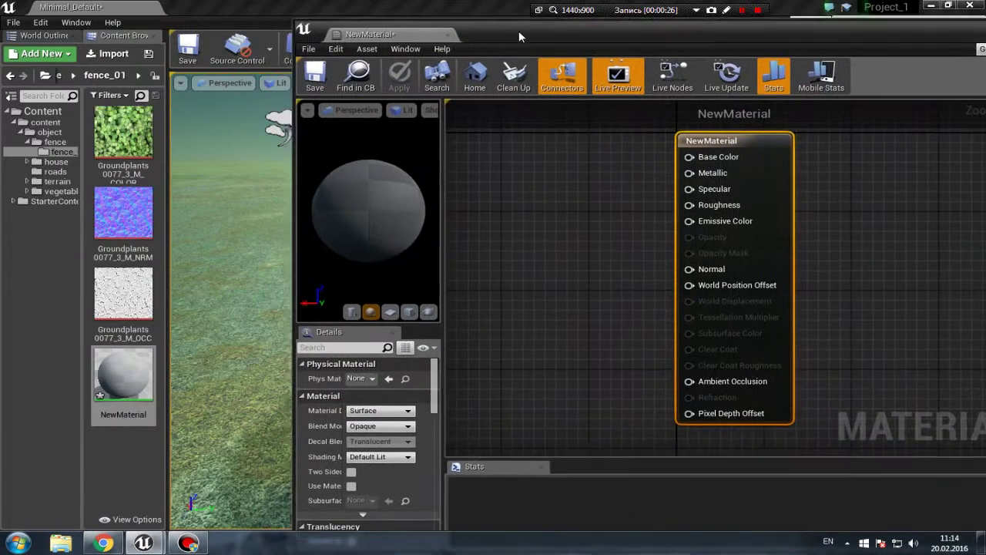
Reposition the Material Editor window and drag the Groundplants COLOR texture into the graph
drag(519, 30, 544, 24)
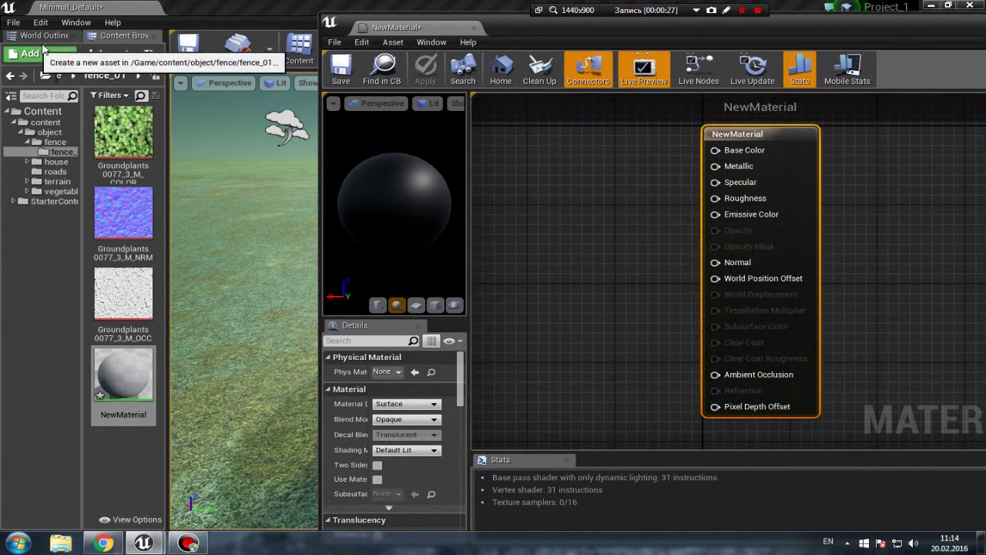
click(48, 54)
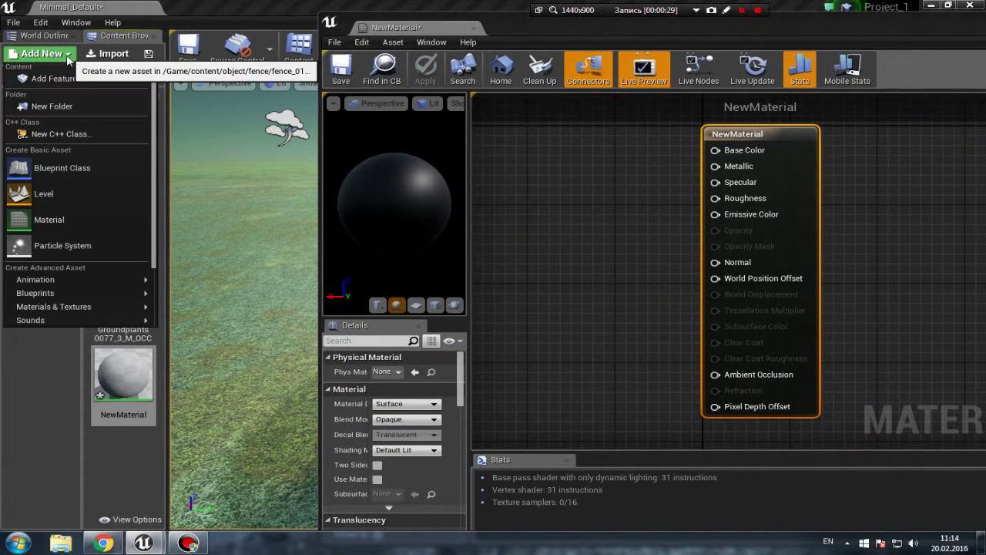
click(121, 468)
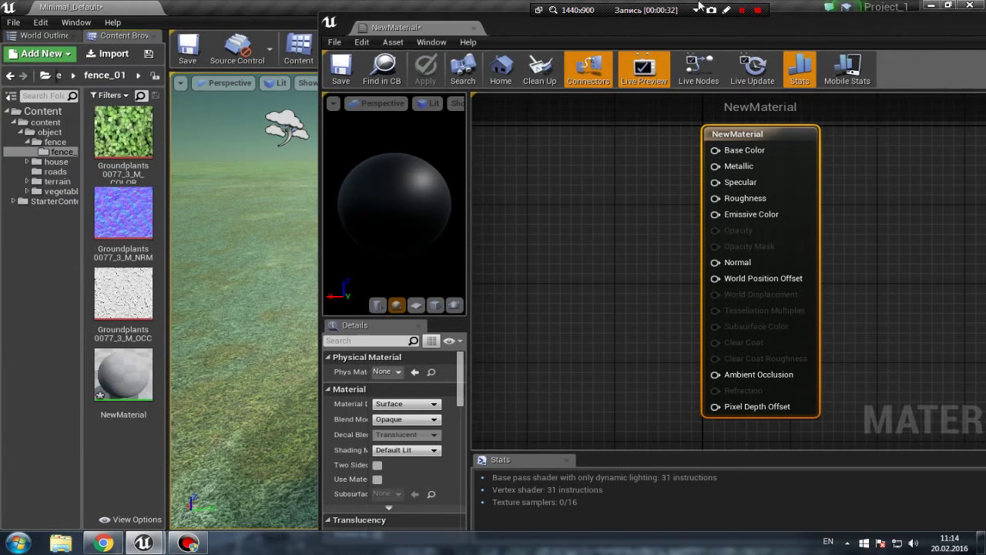
drag(521, 20, 346, 24)
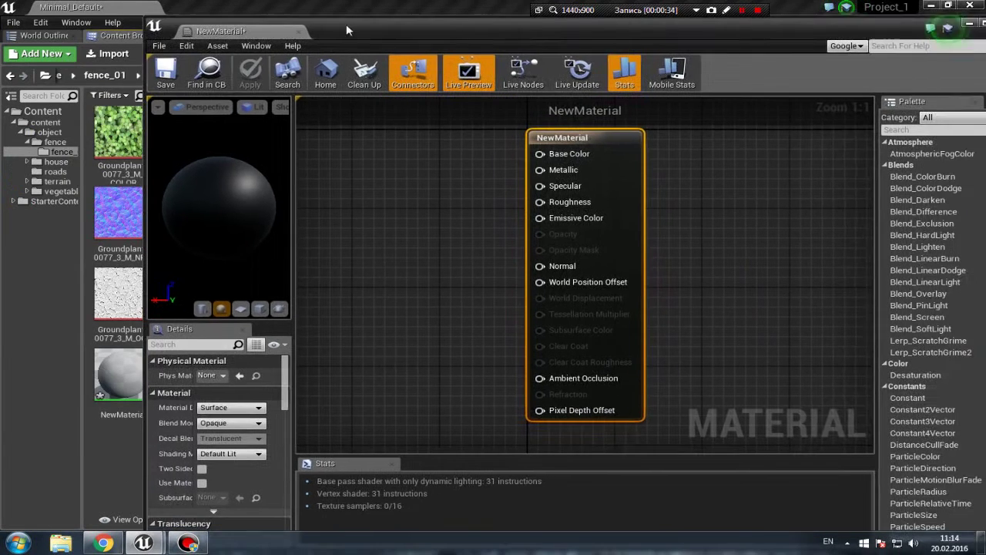
drag(559, 149, 612, 180)
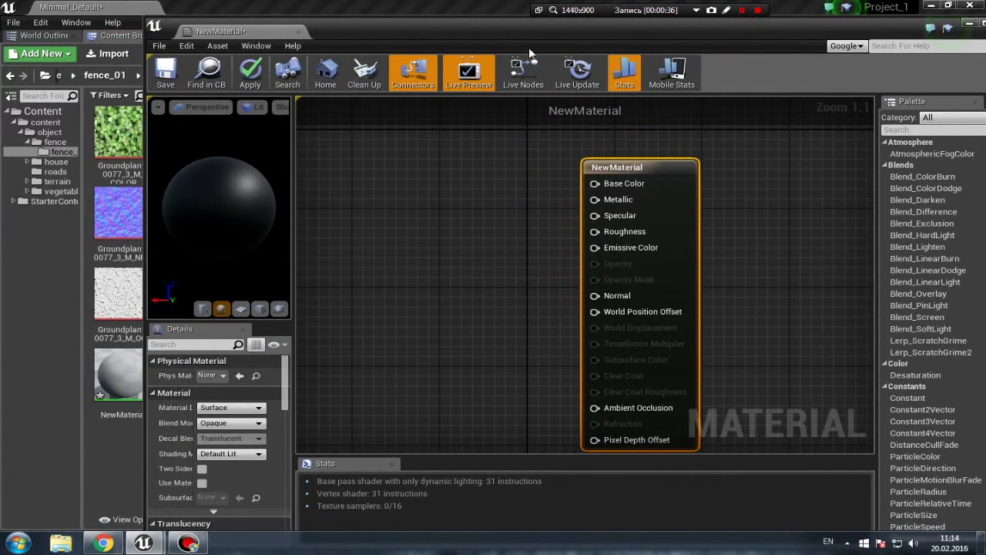
drag(426, 31, 494, 37)
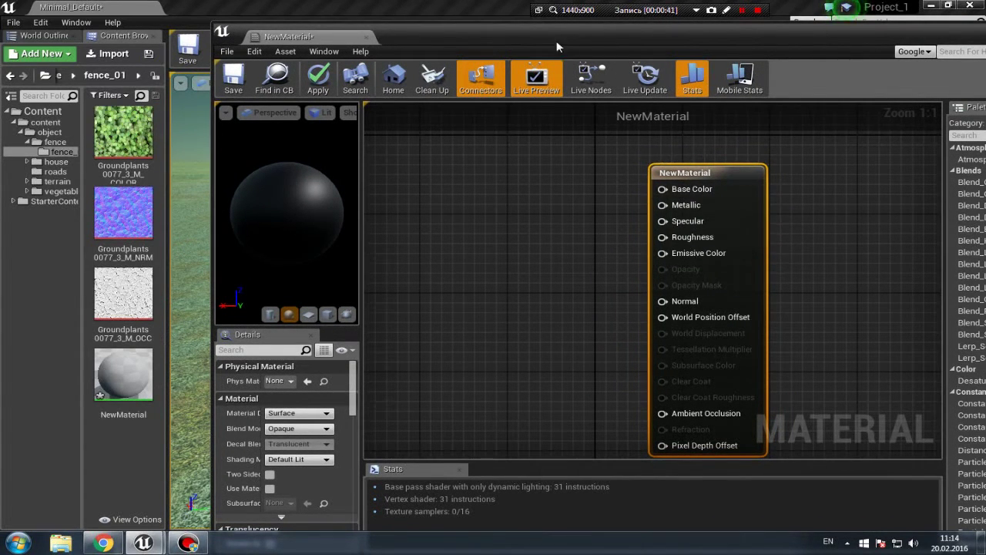
drag(557, 47, 517, 48)
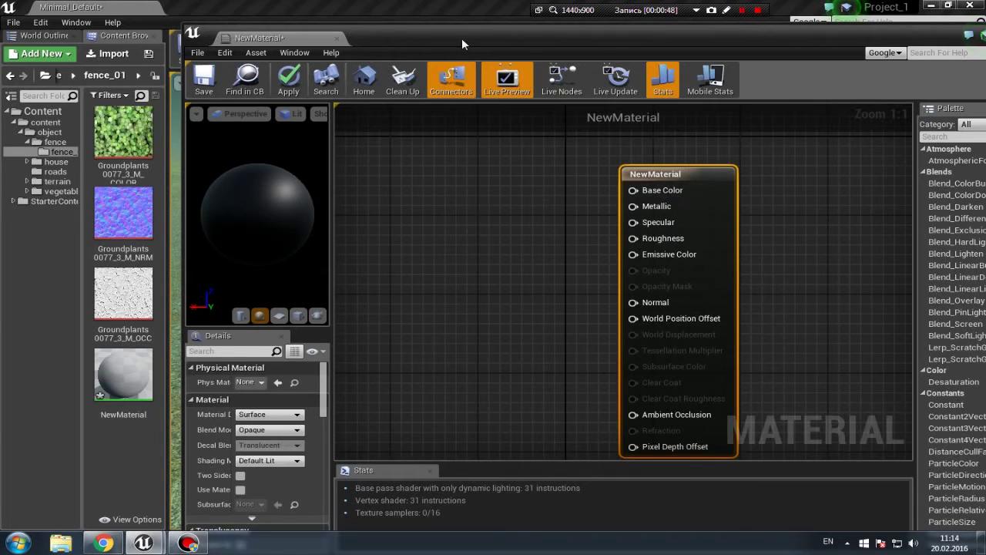
drag(462, 44, 465, 58)
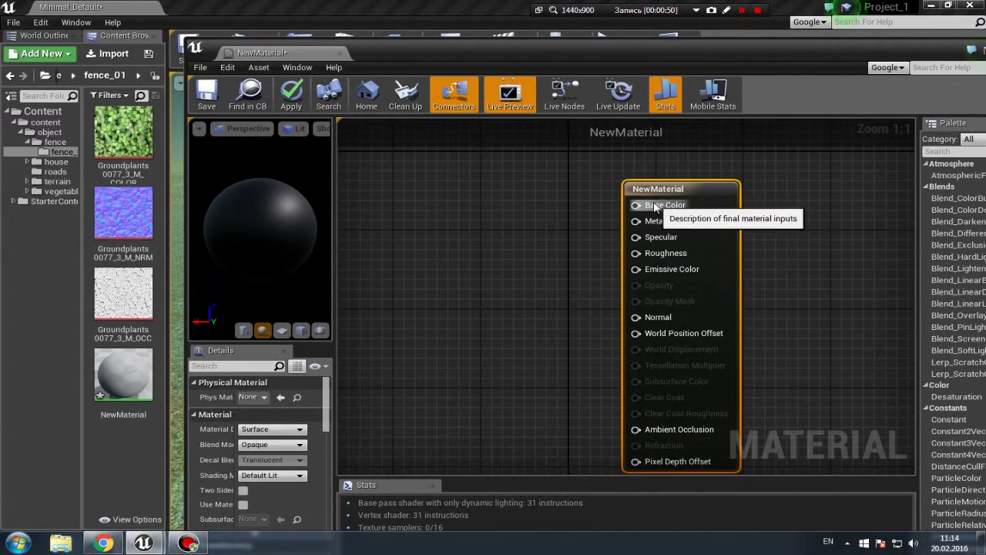
drag(123, 133, 450, 210)
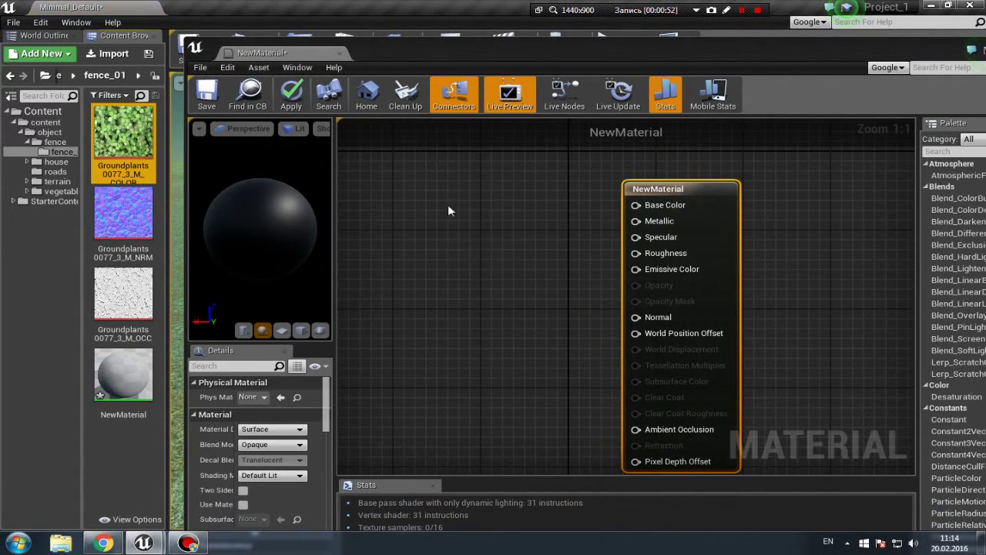
Wire the COLOR texture's RGB output into Base Color and move the editor aside
drag(535, 227, 635, 204)
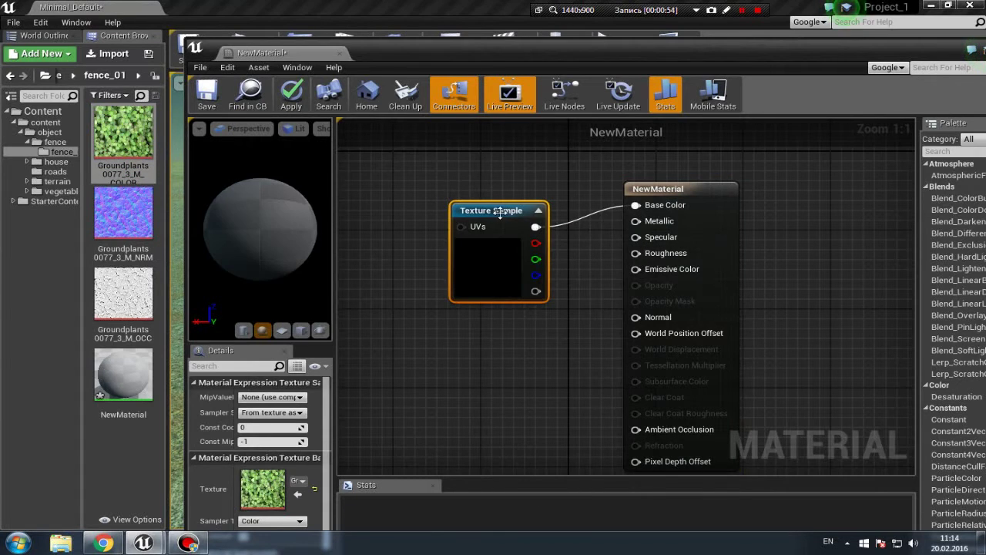
drag(499, 212, 486, 172)
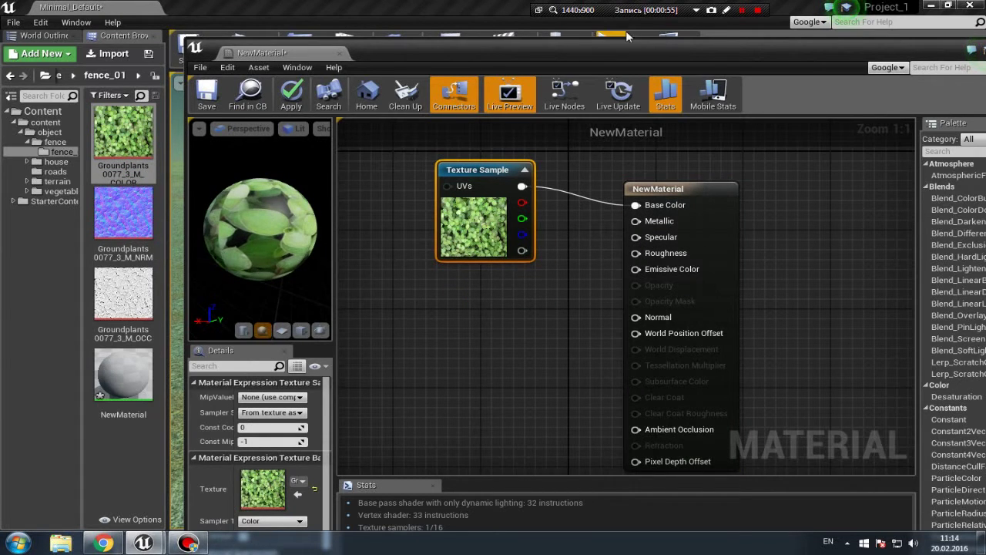
drag(688, 49, 575, 59)
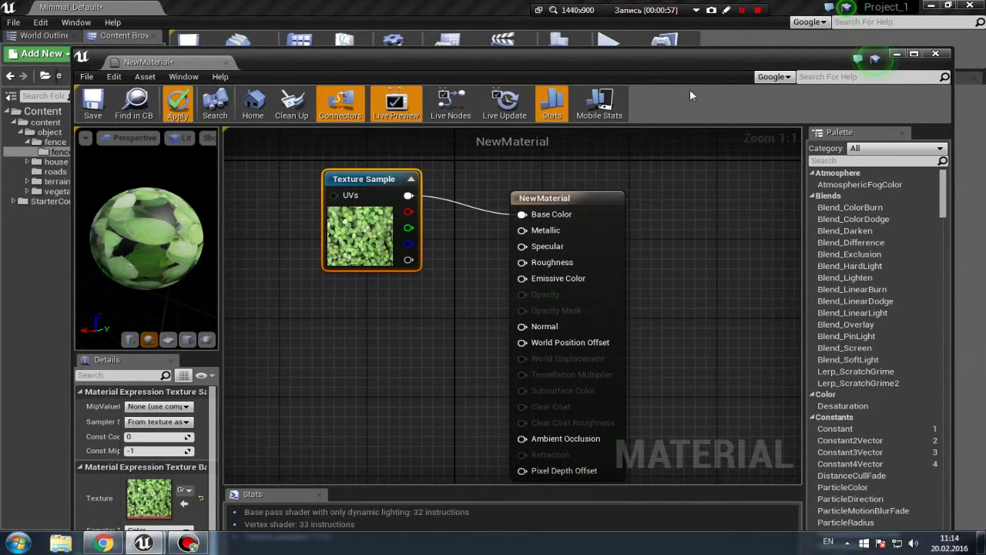
drag(689, 61, 616, 106)
Apply NewMaterial to the white box, browse the Groundplants COLOR, NRM and OCC textures, then minimize Unreal
click(218, 284)
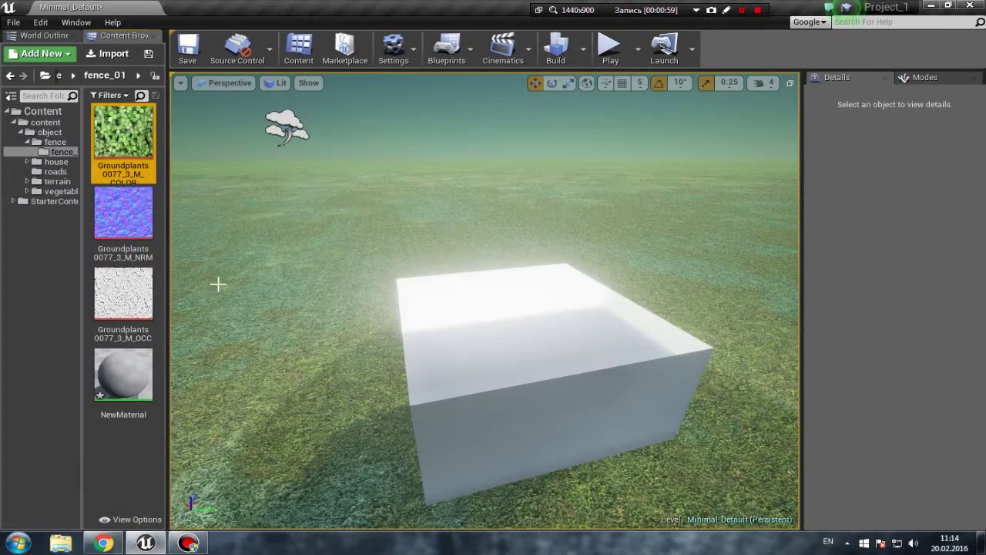
mouse_move(123, 373)
mouse_down()
mouse_move(512, 350)
mouse_move(493, 292)
mouse_move(493, 231)
mouse_move(493, 247)
mouse_up()
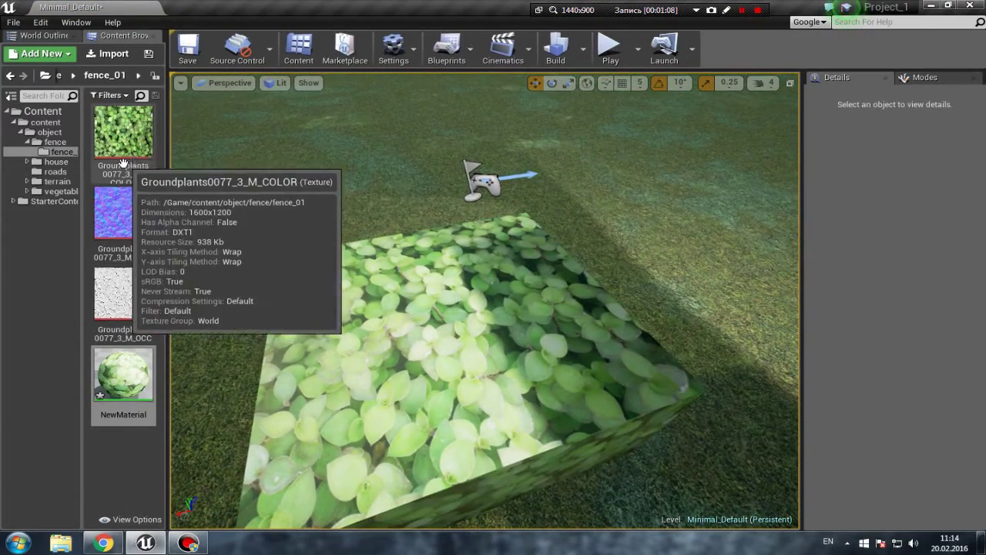
click(115, 220)
click(120, 147)
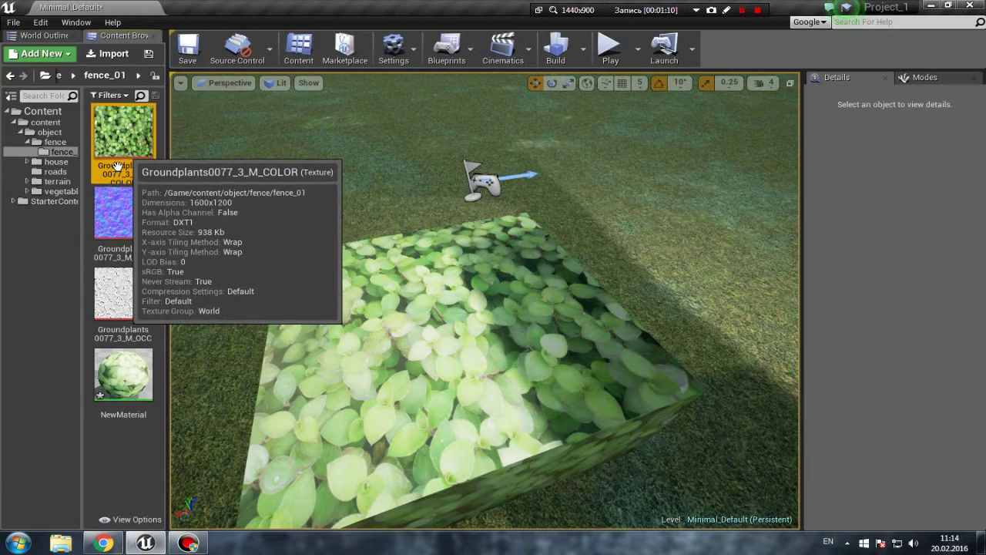
click(115, 228)
click(131, 293)
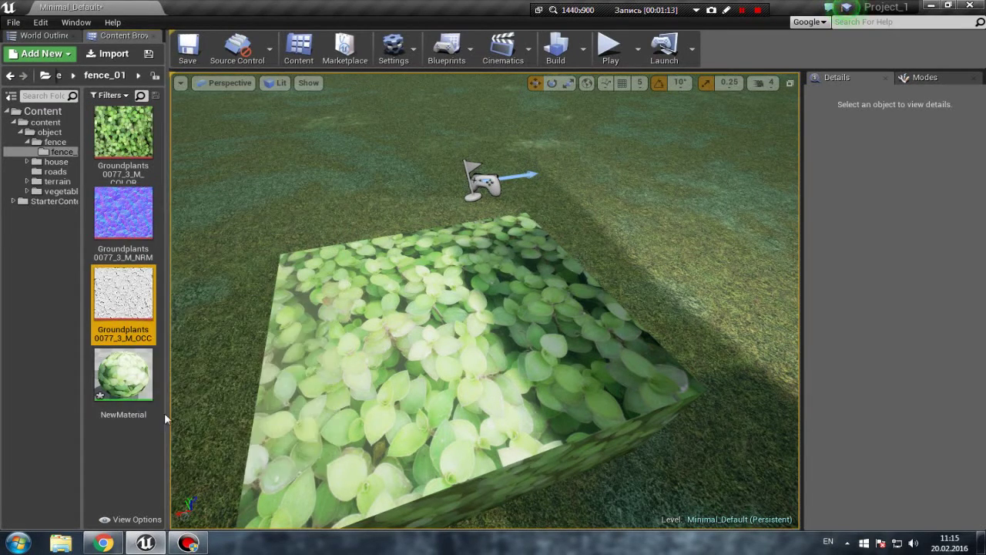
click(153, 548)
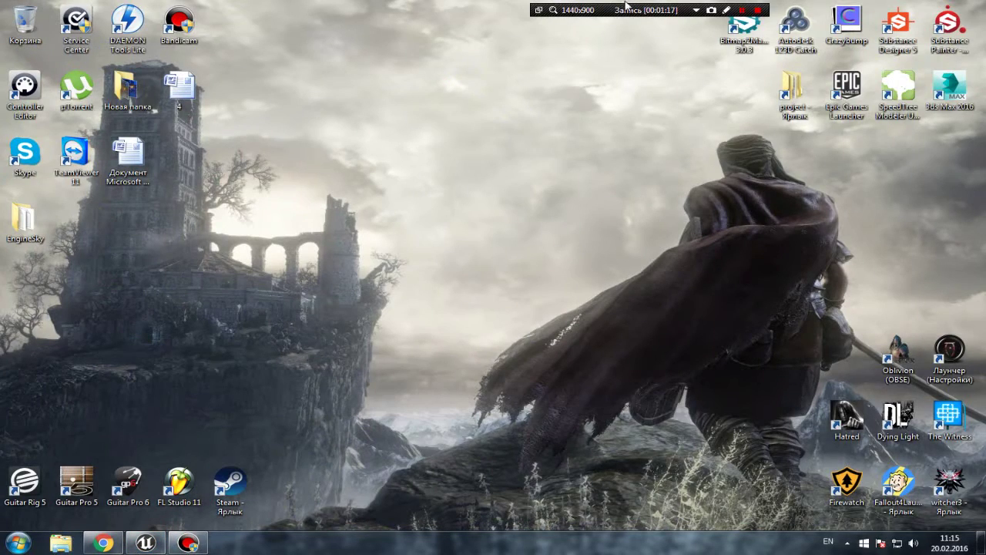
Launch Bitmap2Material 3.0.3 from its desktop shortcut so an empty project opens
drag(626, 6, 398, 9)
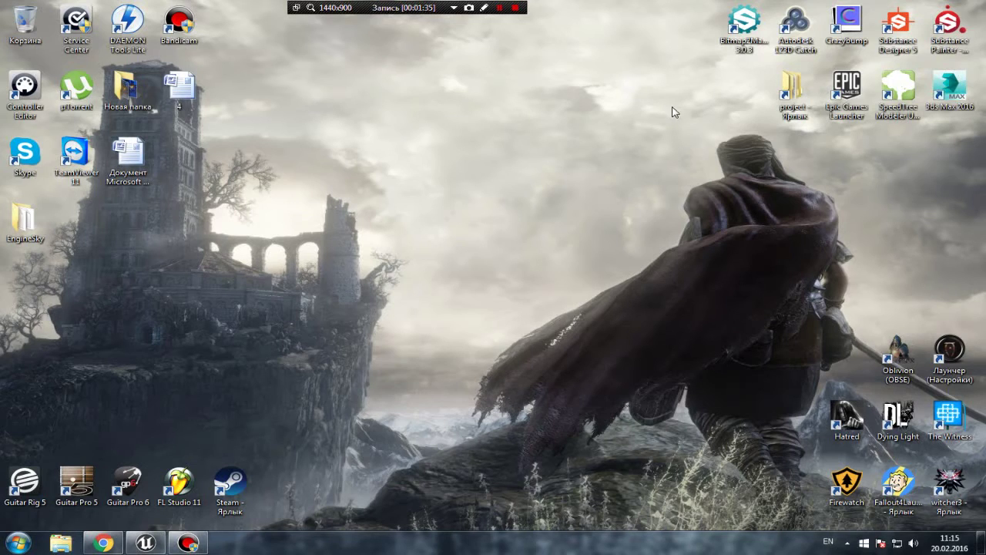
click(805, 35)
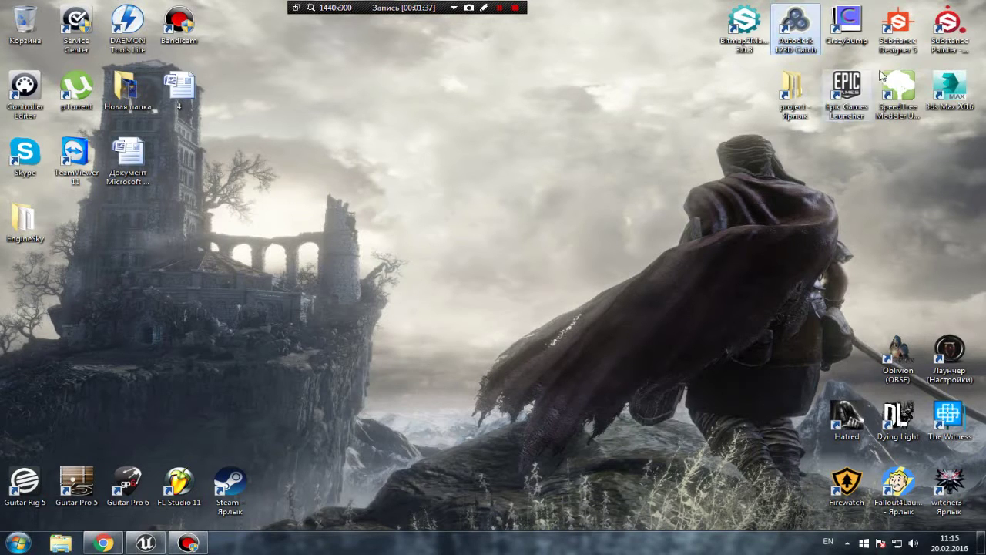
click(899, 39)
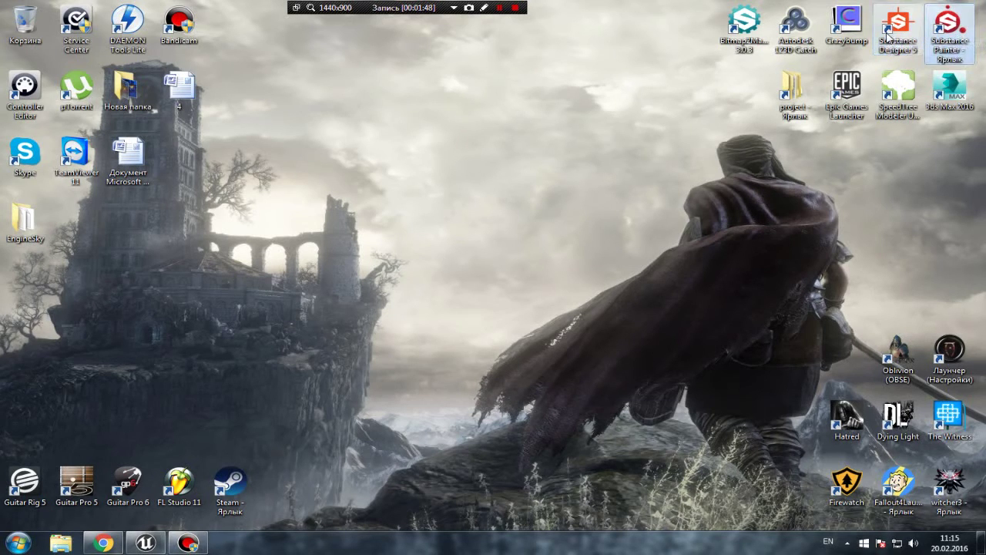
click(744, 30)
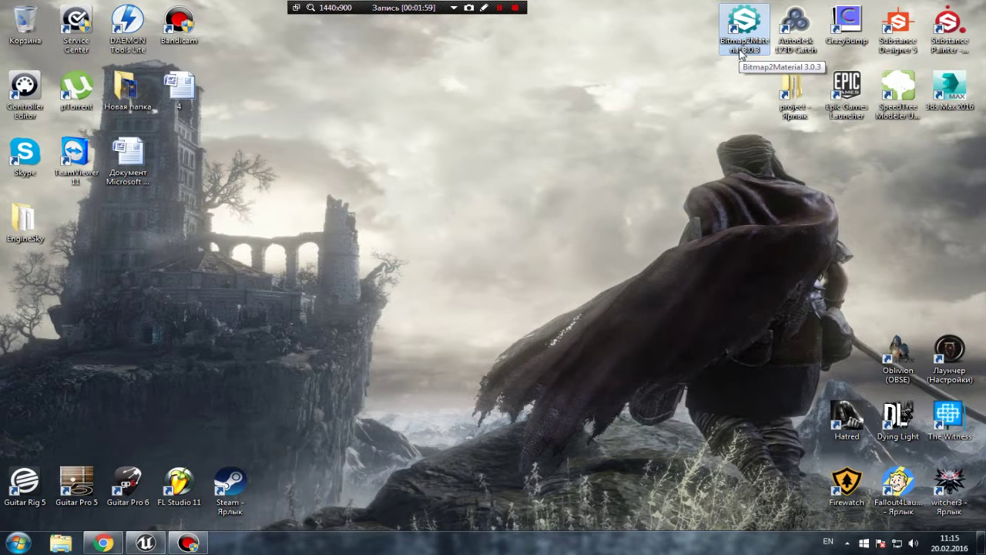
click(845, 35)
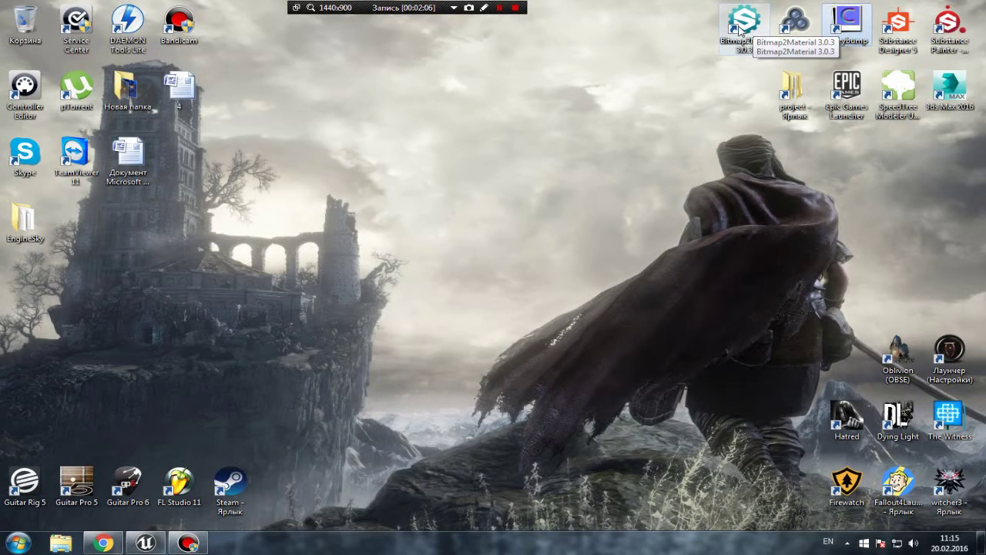
double_click(742, 31)
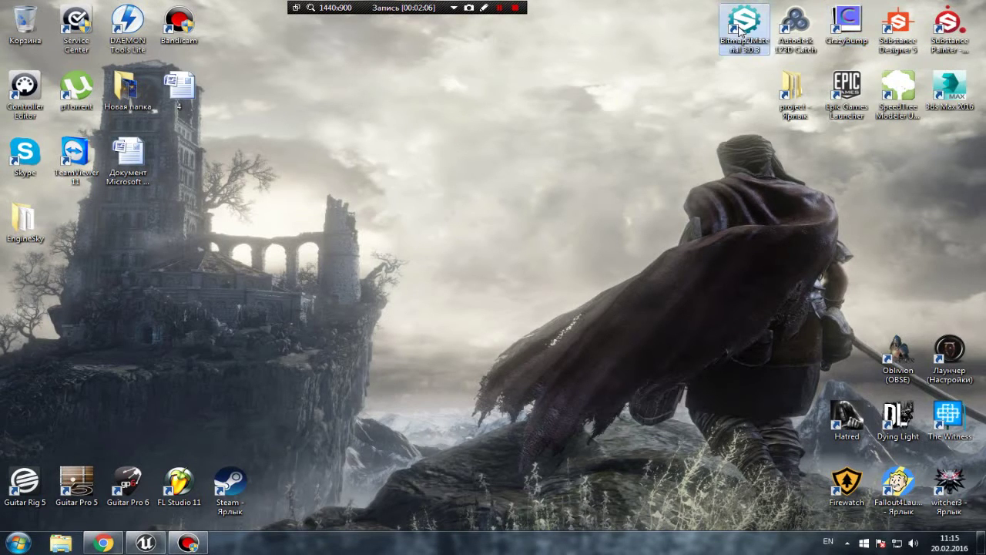
click(422, 195)
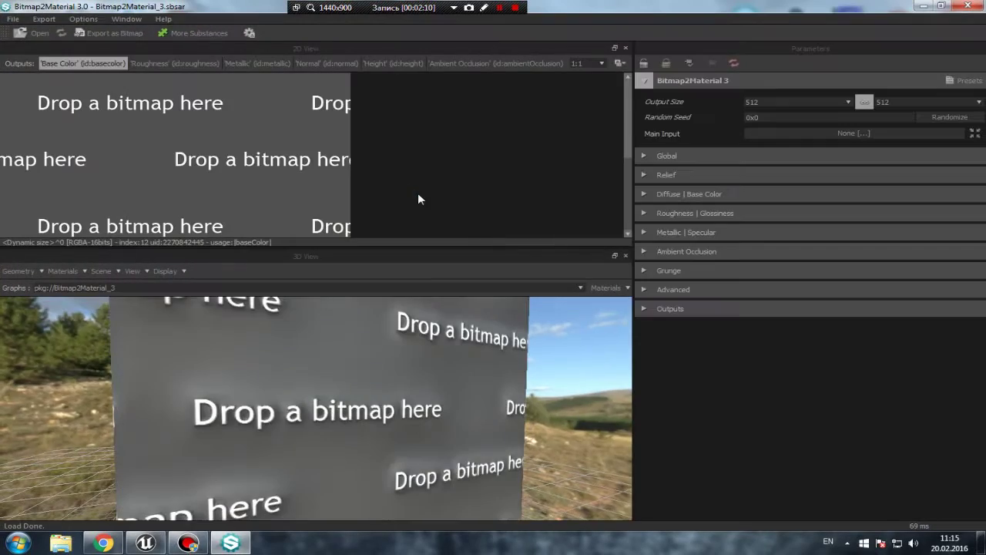
Orbit and zoom the 3D View to inspect the preview cube
mouse_move(376, 394)
mouse_down()
mouse_move(333, 439)
mouse_move(375, 395)
mouse_move(193, 424)
mouse_move(344, 407)
mouse_up()
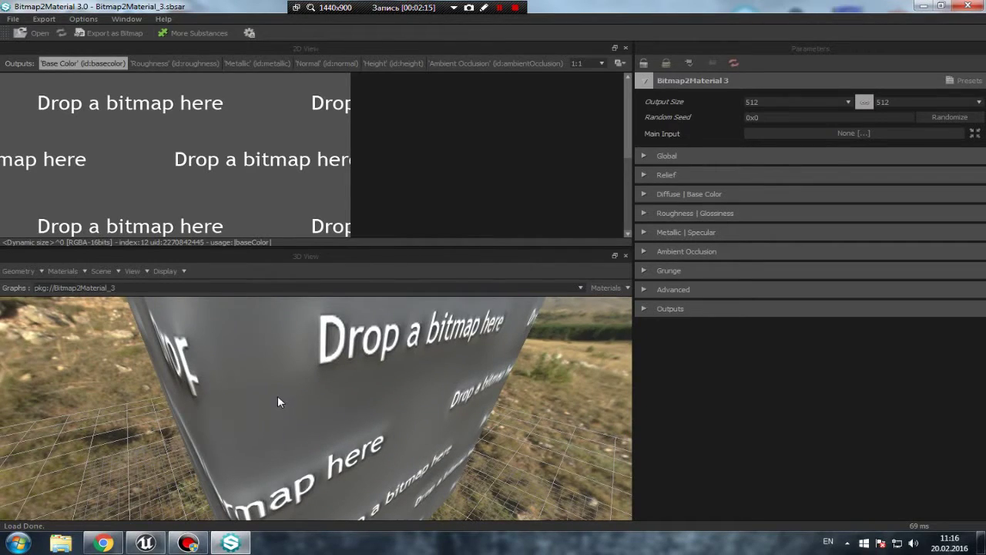
scroll(312, 378, down, 5)
scroll(312, 378, up, 1)
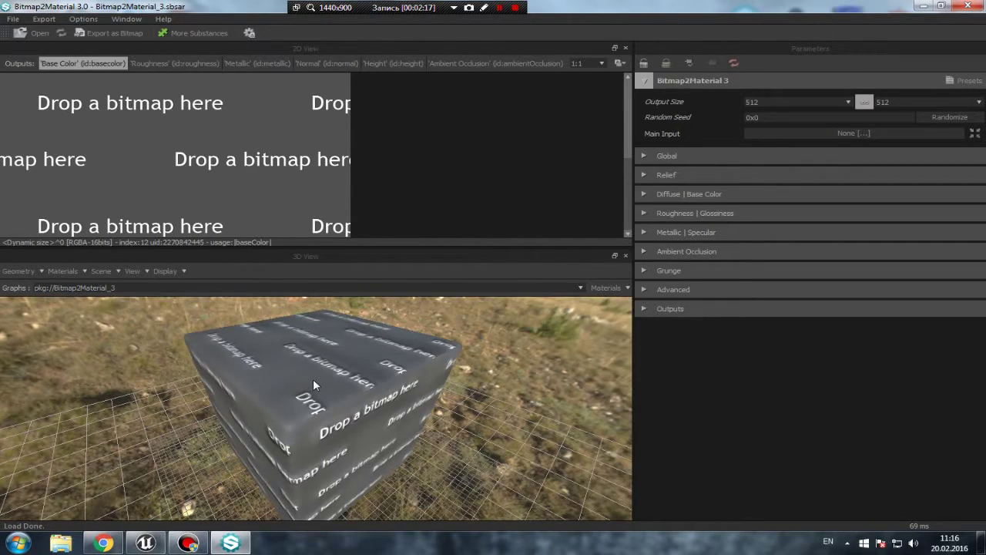
drag(312, 378, 302, 360)
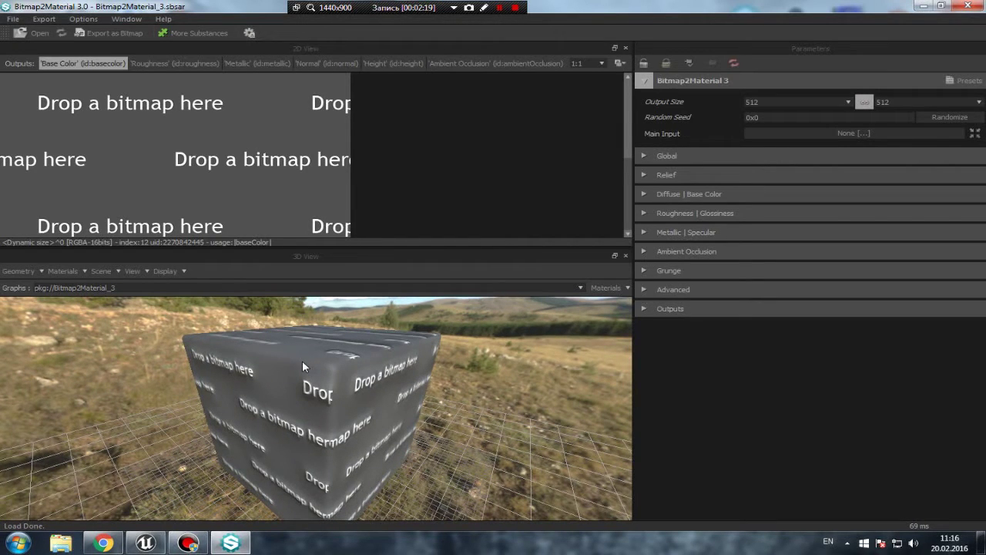
mouse_move(302, 360)
mouse_down()
mouse_move(423, 288)
mouse_move(312, 377)
mouse_move(206, 383)
mouse_move(238, 399)
mouse_up()
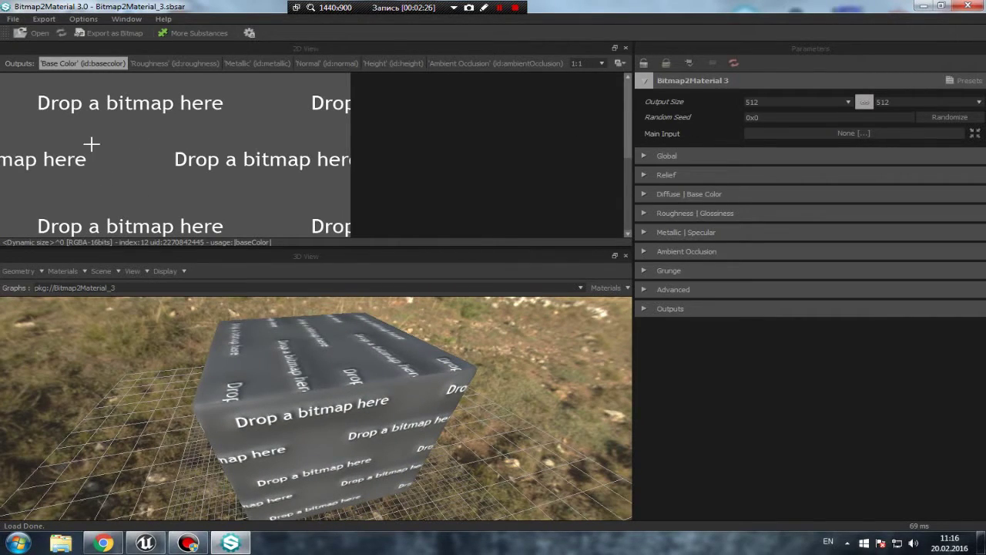
Preview the Roughness, Metallic, Normal, Height and Ambient Occlusion maps, ending on Height
click(149, 61)
click(254, 63)
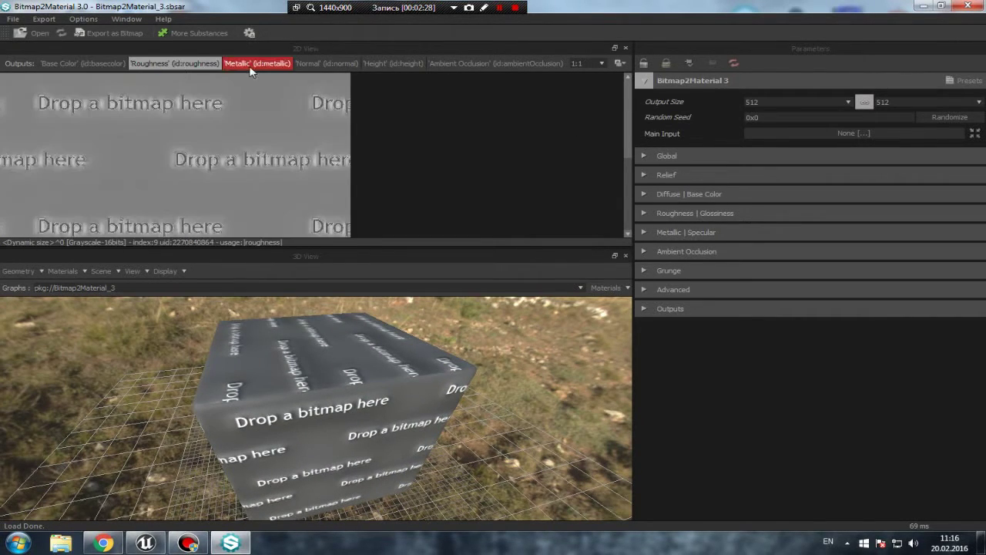
click(331, 63)
click(393, 63)
click(456, 61)
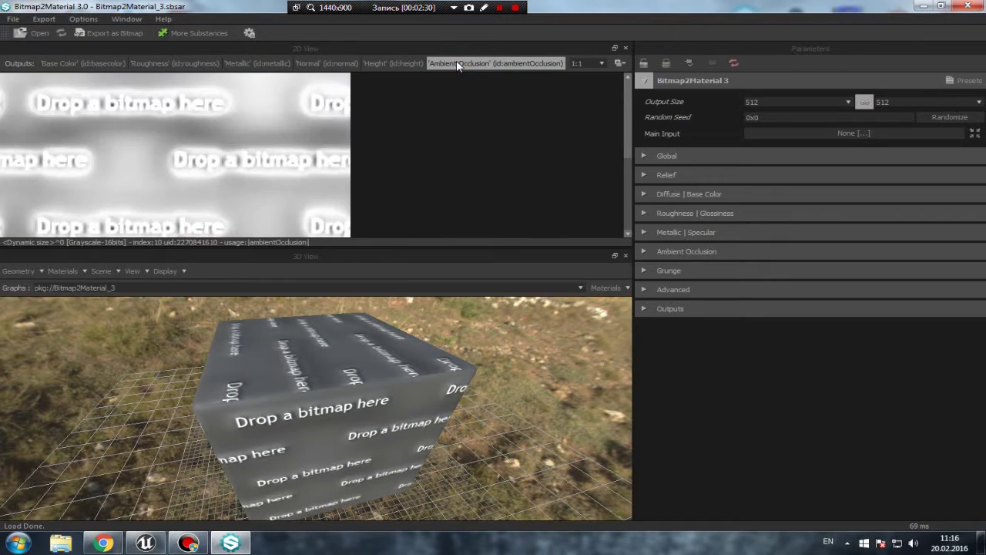
click(393, 63)
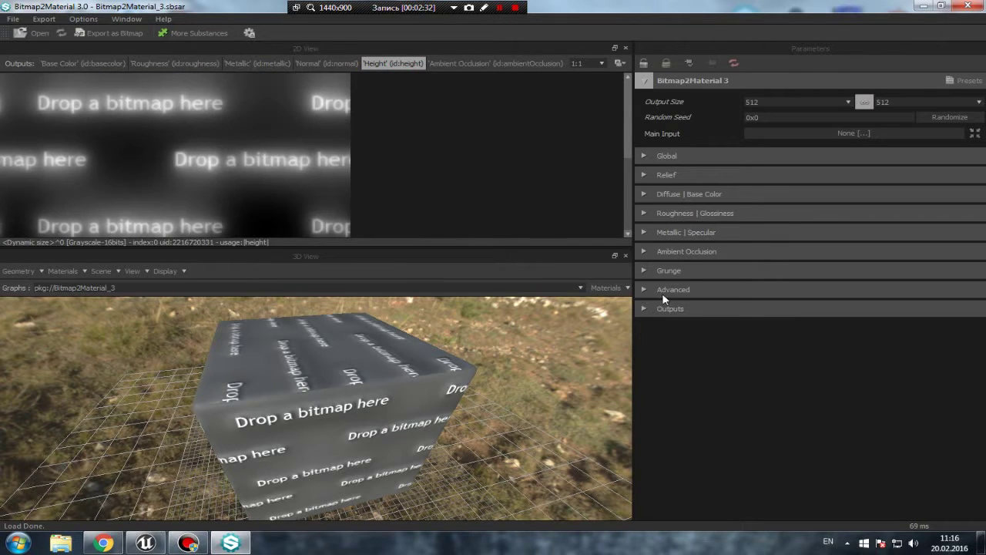
click(645, 308)
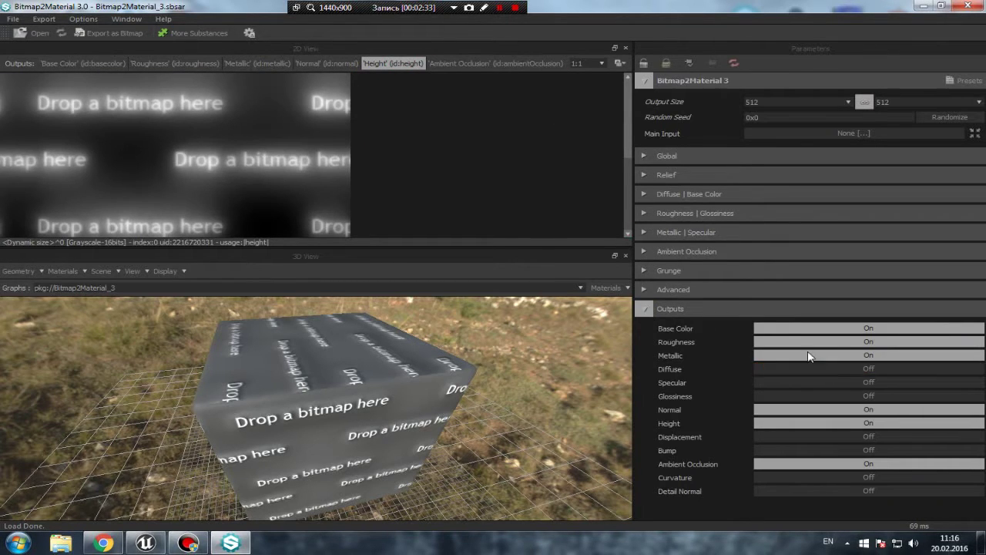
click(646, 309)
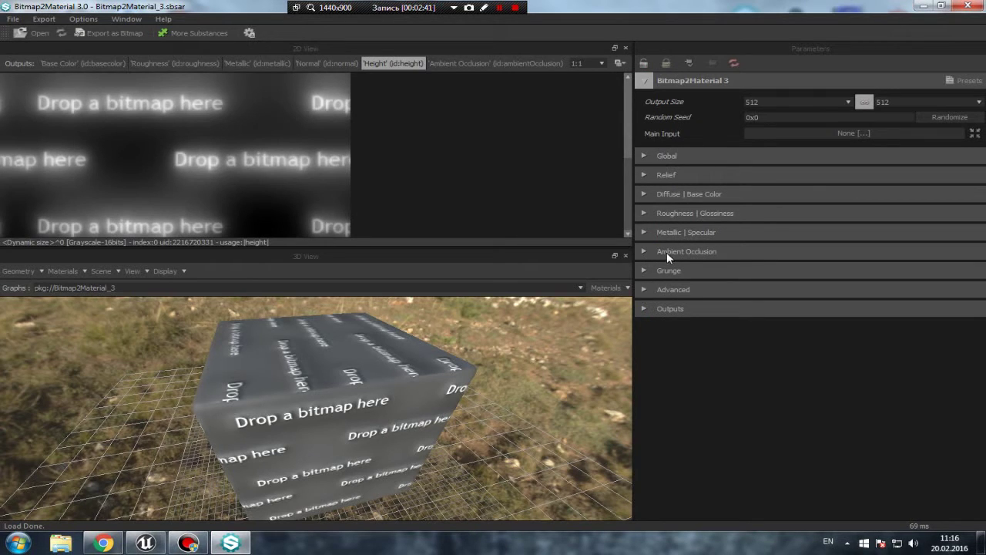
click(643, 308)
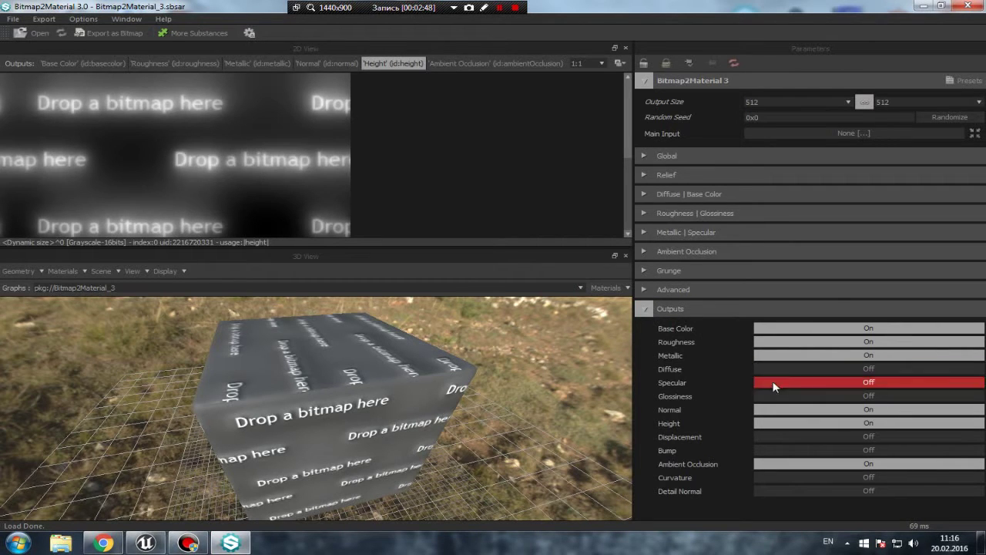
click(832, 369)
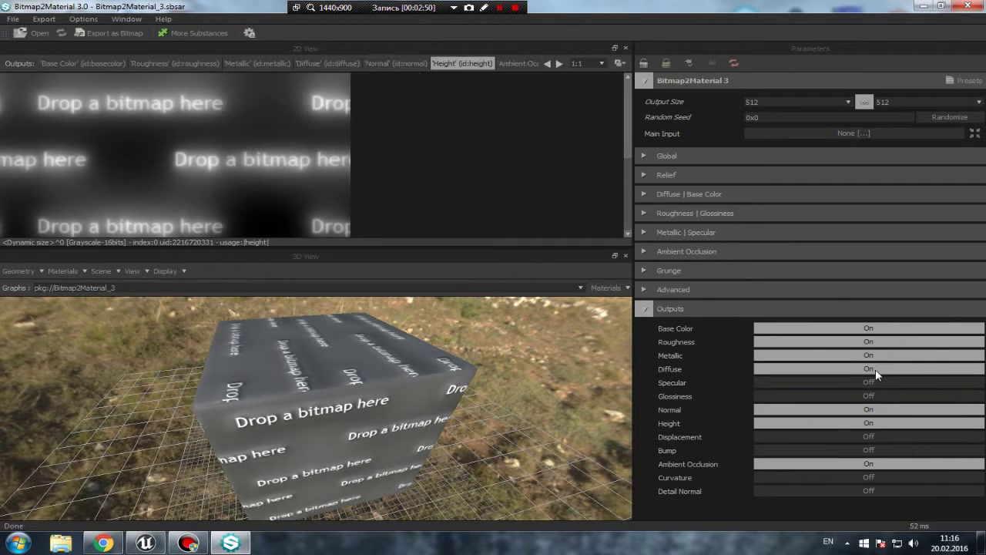
click(868, 371)
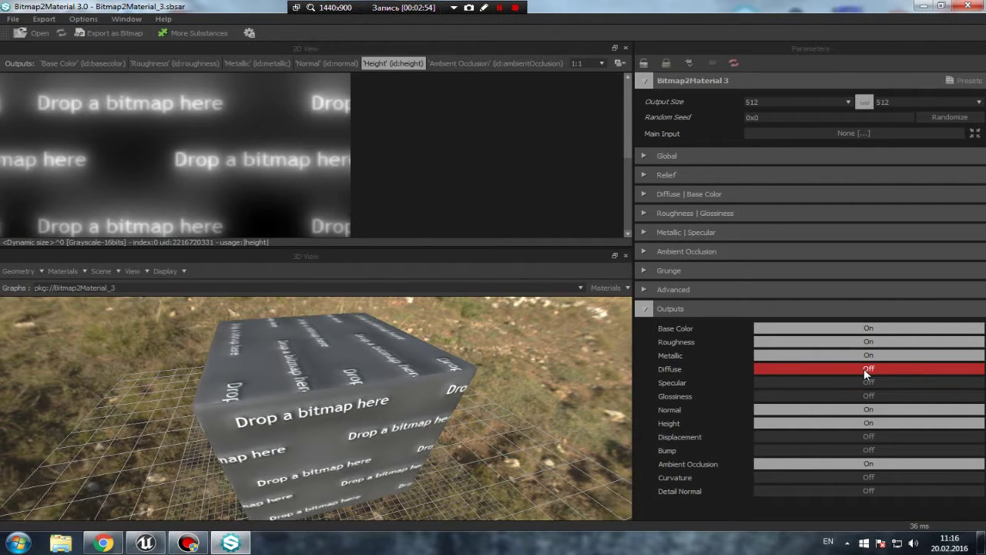
click(864, 368)
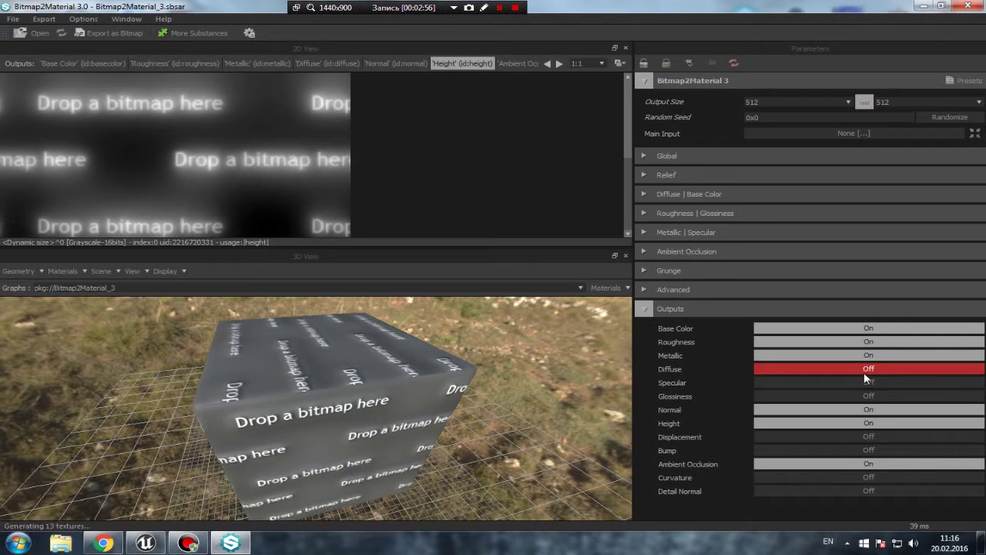
click(863, 372)
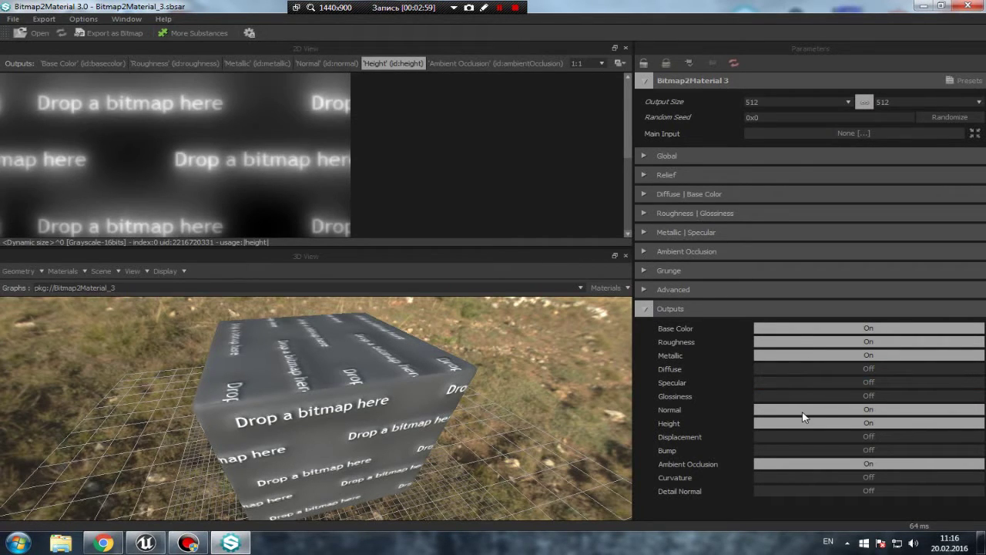
Fold away the output toggles and browse Explorer into D:\project\Project_1\Content
click(651, 308)
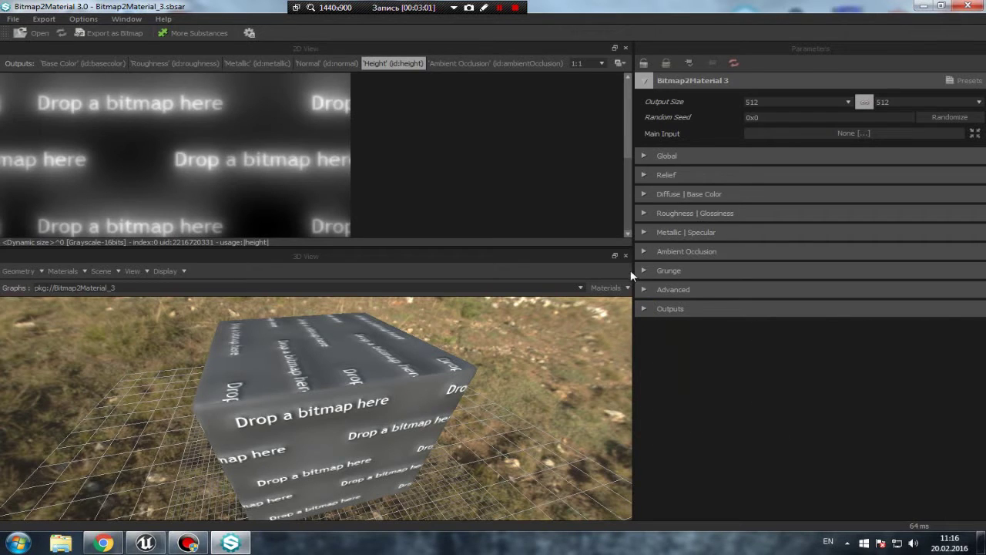
click(61, 543)
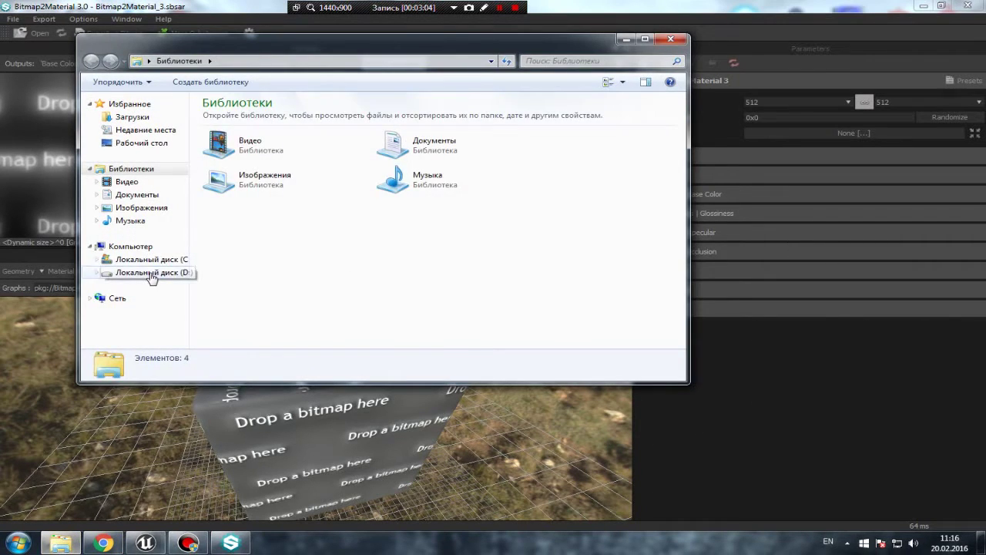
click(152, 273)
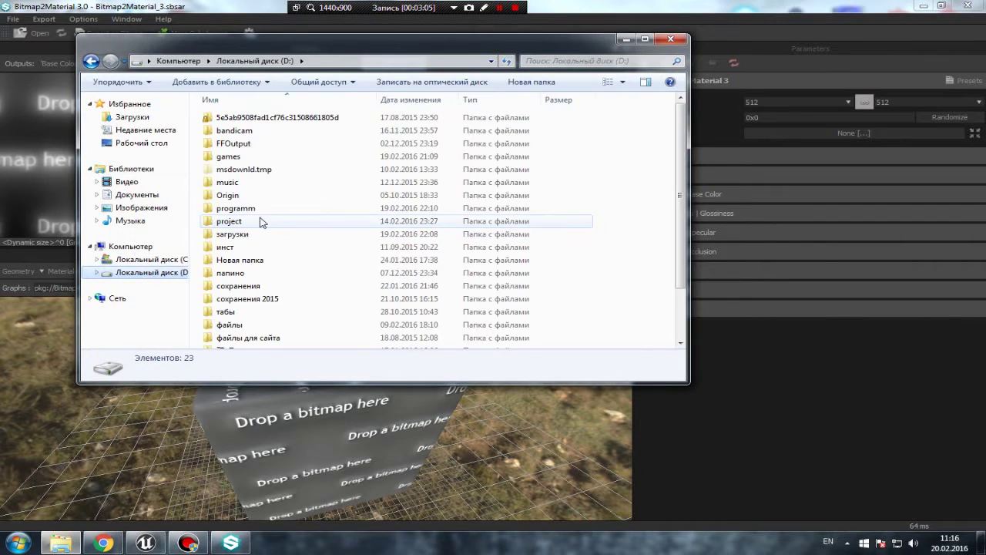
double_click(260, 221)
double_click(253, 157)
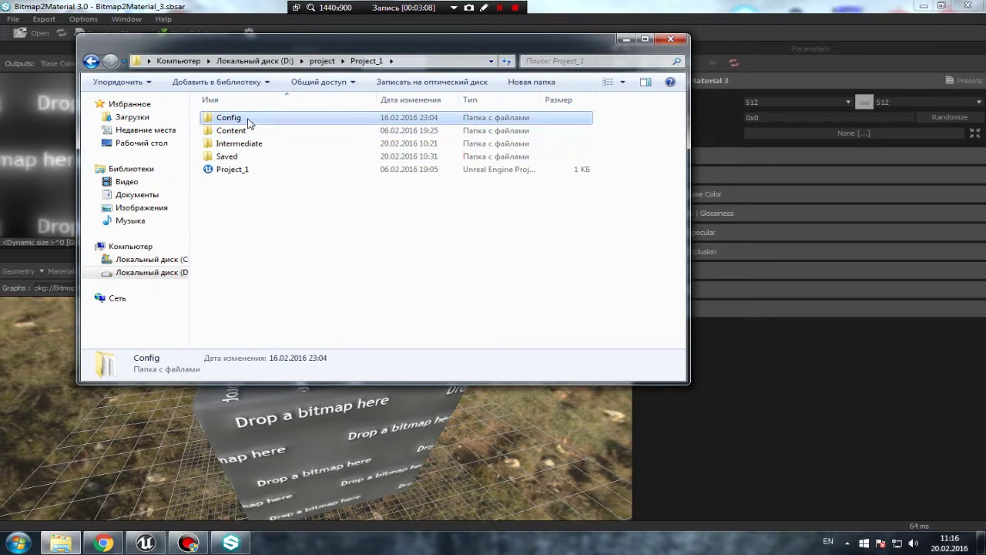
double_click(242, 131)
double_click(263, 131)
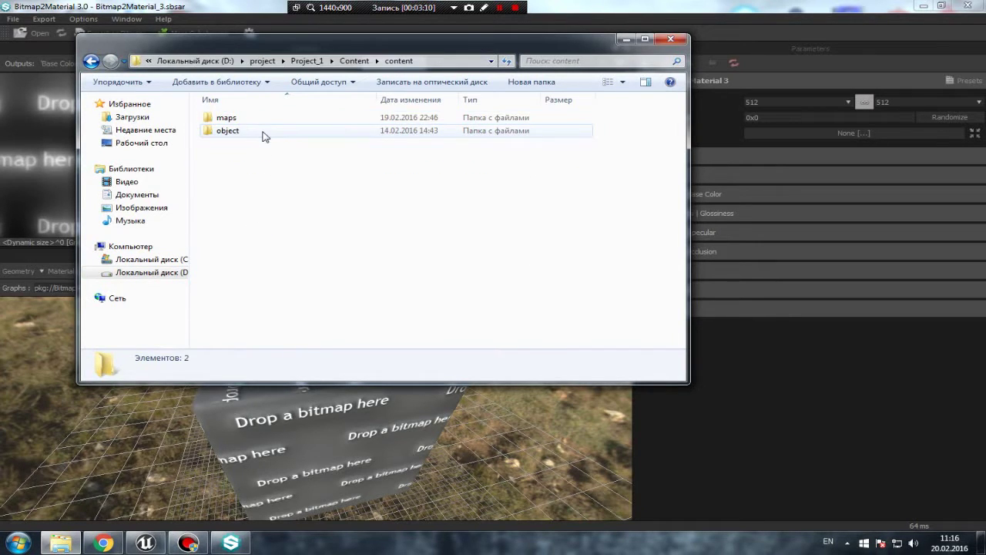
Back out and navigate to D:\project\content\object\fence\fense_01
click(91, 61)
click(91, 60)
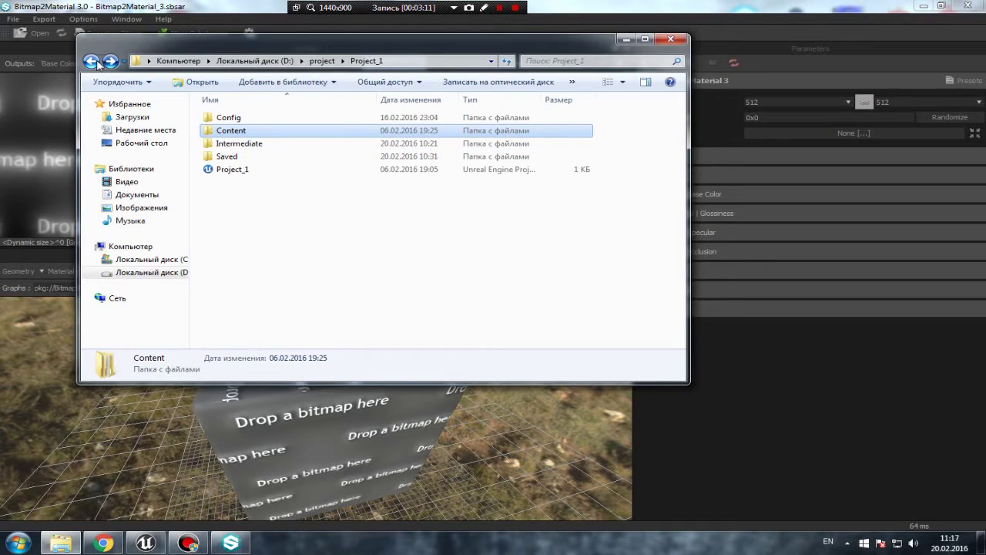
click(254, 117)
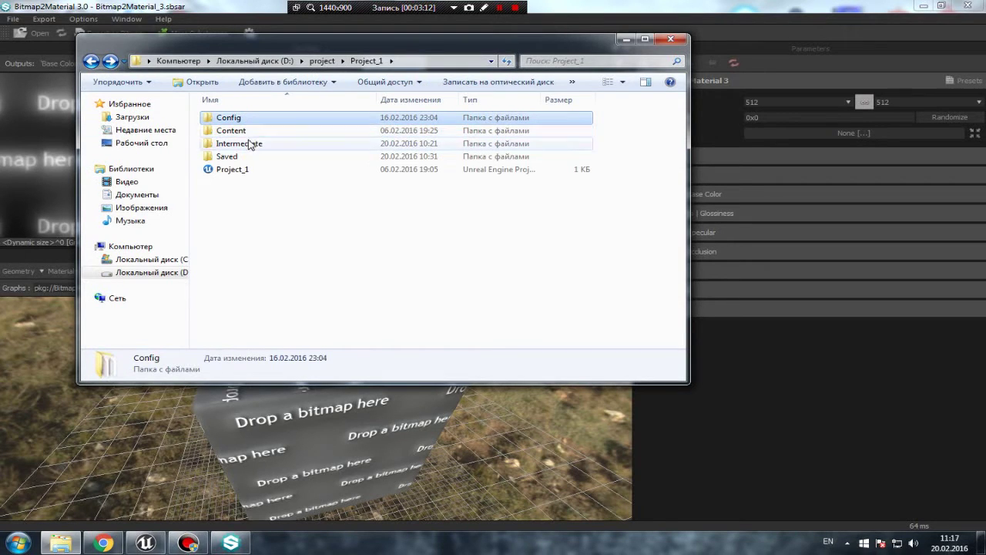
click(90, 61)
double_click(264, 121)
double_click(265, 121)
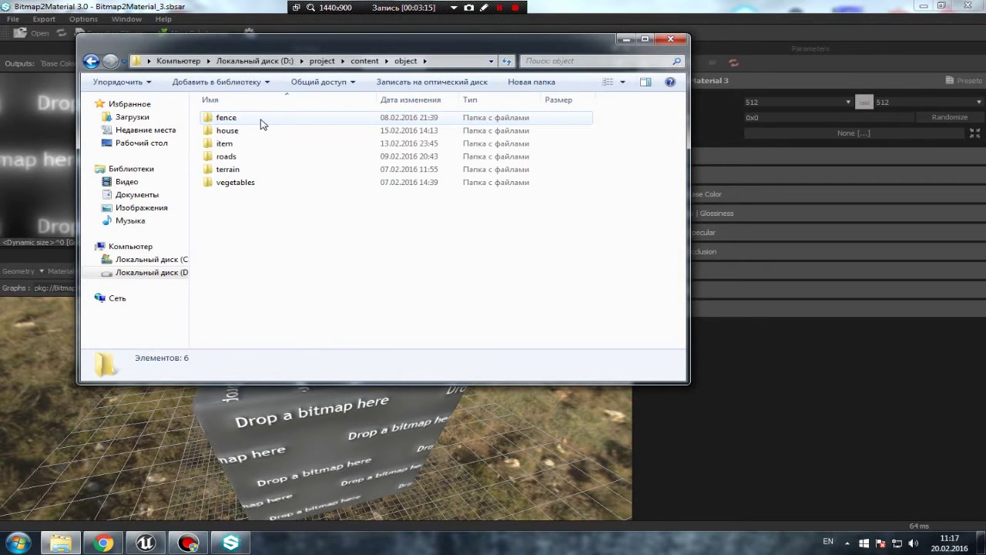
double_click(231, 119)
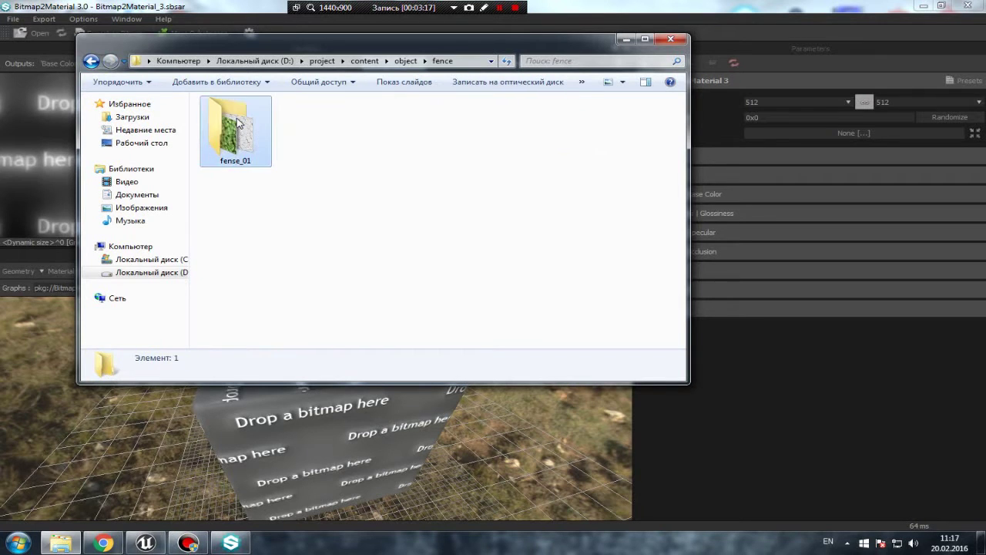
double_click(235, 120)
Load Groundplants0077_3_M as Bitmap2Material's Main Input and hide the Explorer window
drag(633, 59, 632, 58)
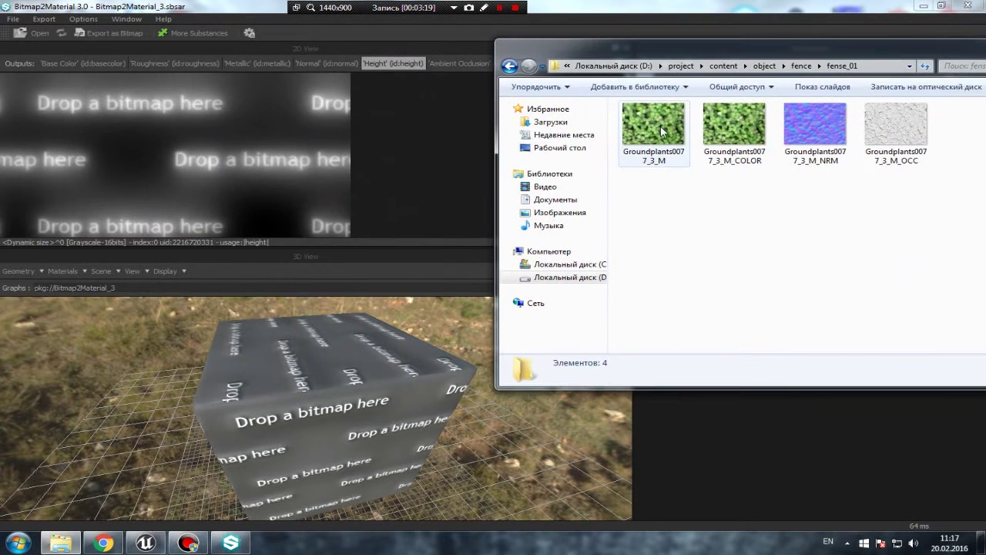
click(654, 127)
click(734, 130)
click(659, 131)
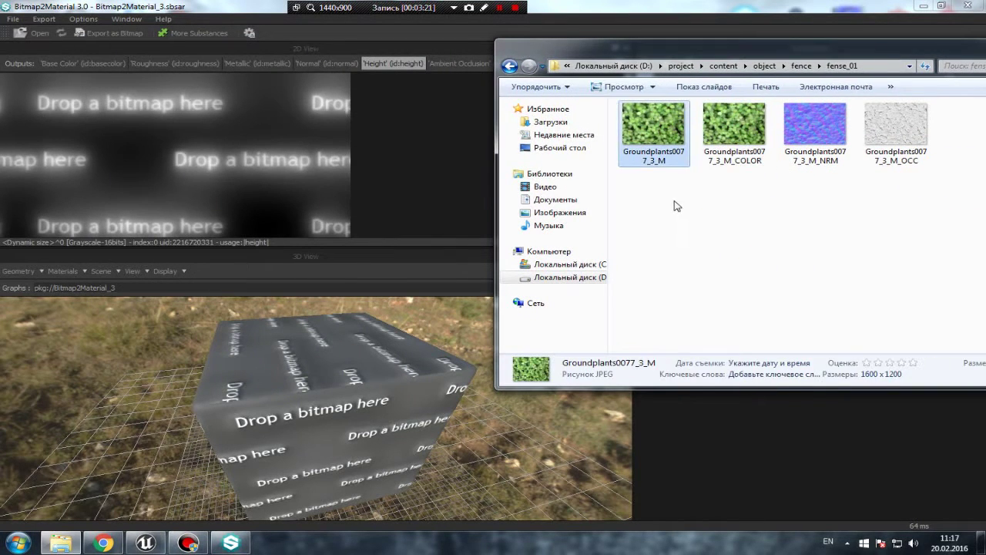
drag(662, 131, 255, 152)
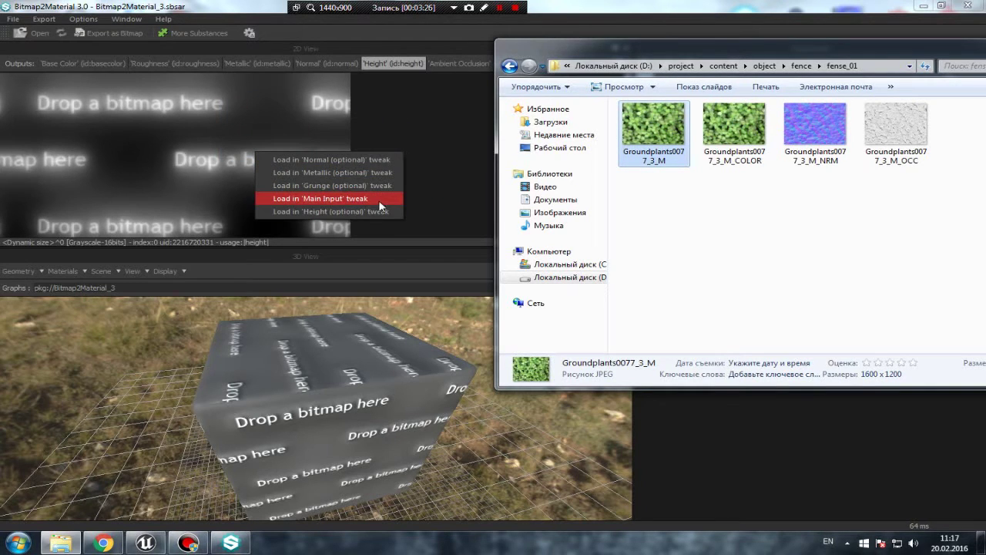
click(343, 201)
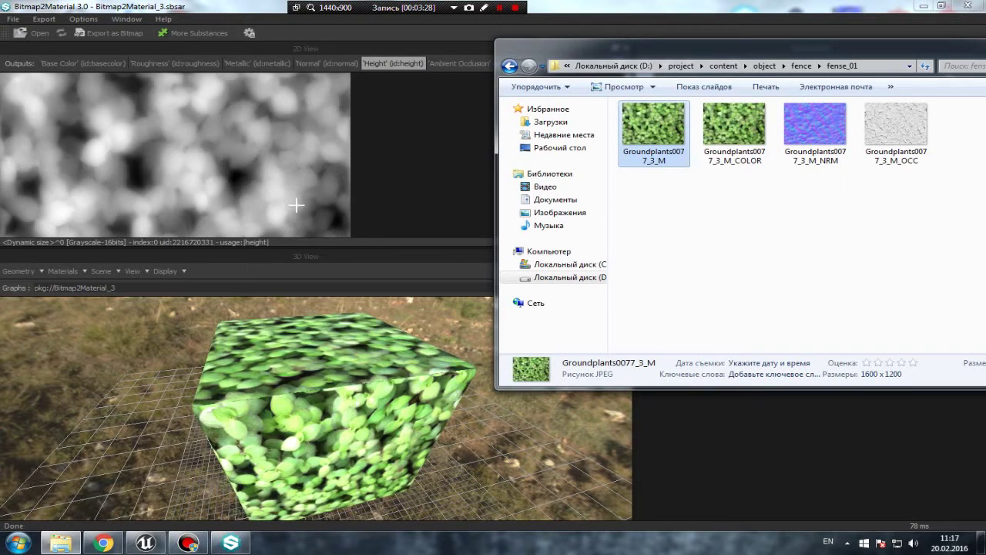
drag(799, 54, 567, 77)
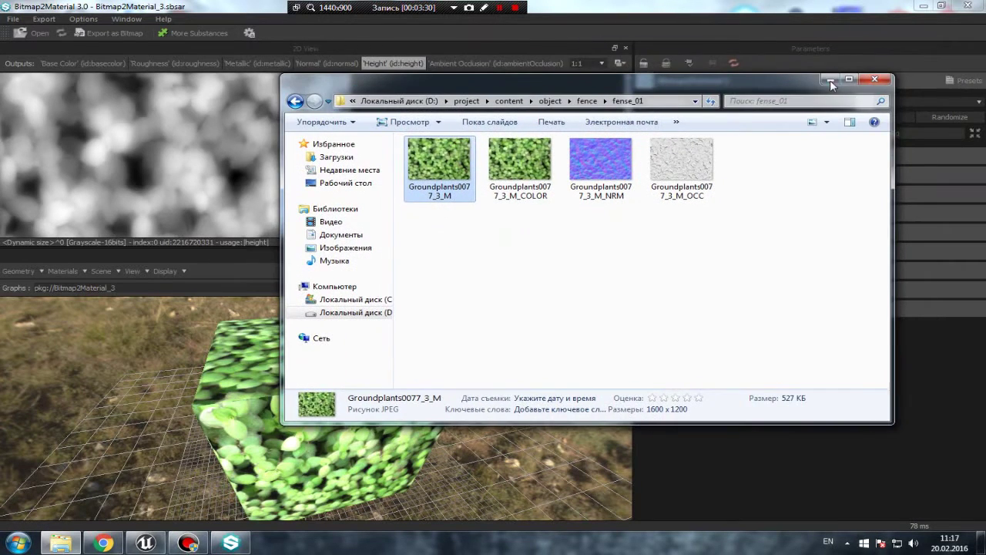
click(508, 141)
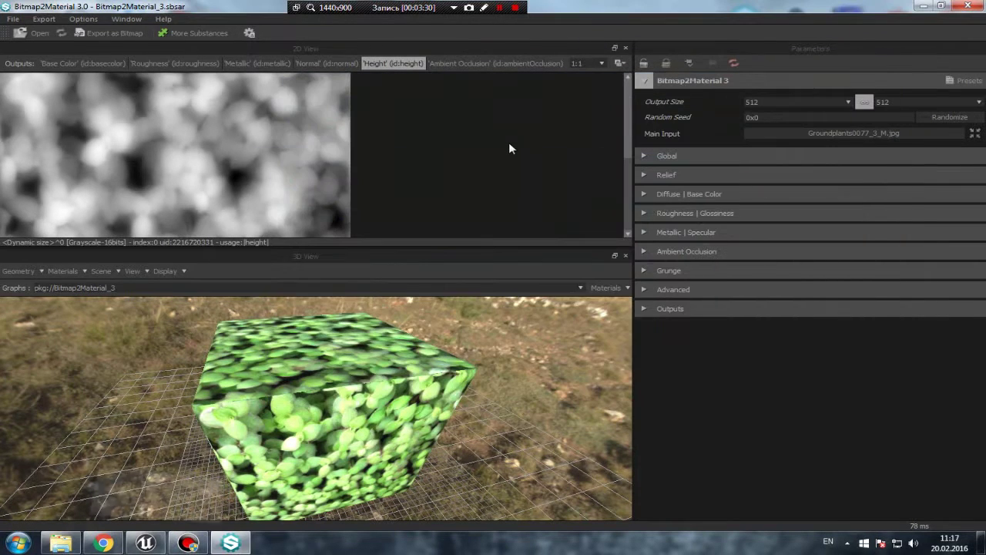
Show the Base Color output, switch Grunge On with default Choice 1, and orbit the preview
click(65, 63)
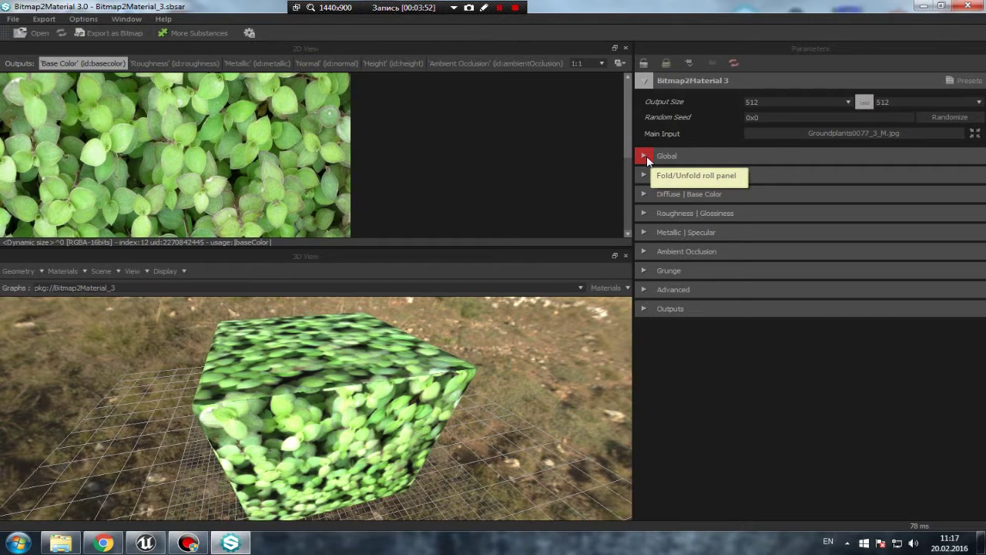
click(642, 272)
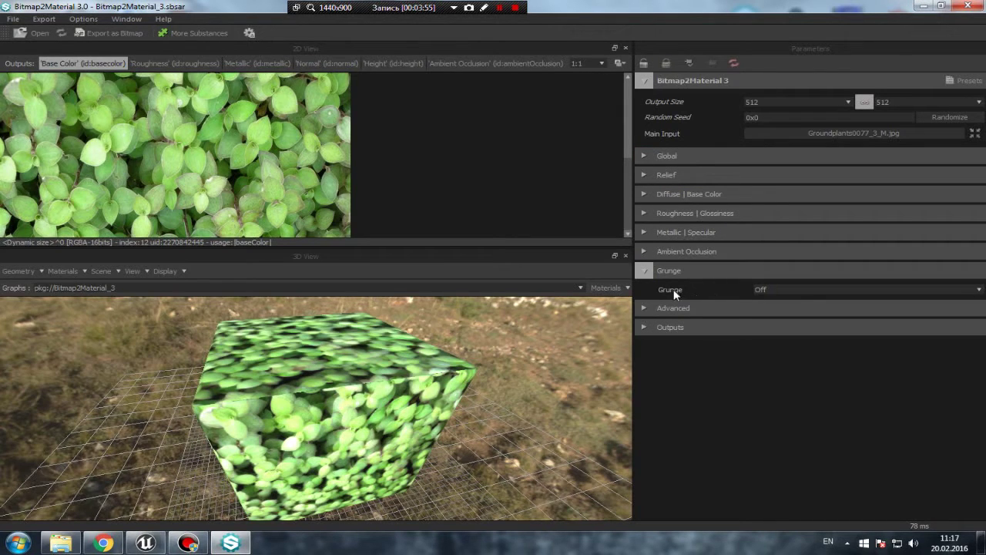
click(813, 289)
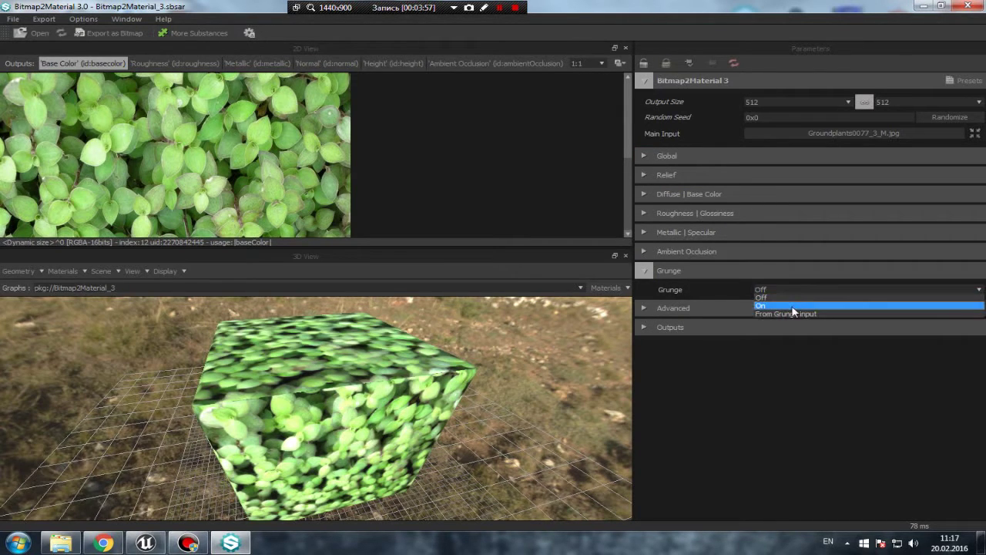
click(792, 307)
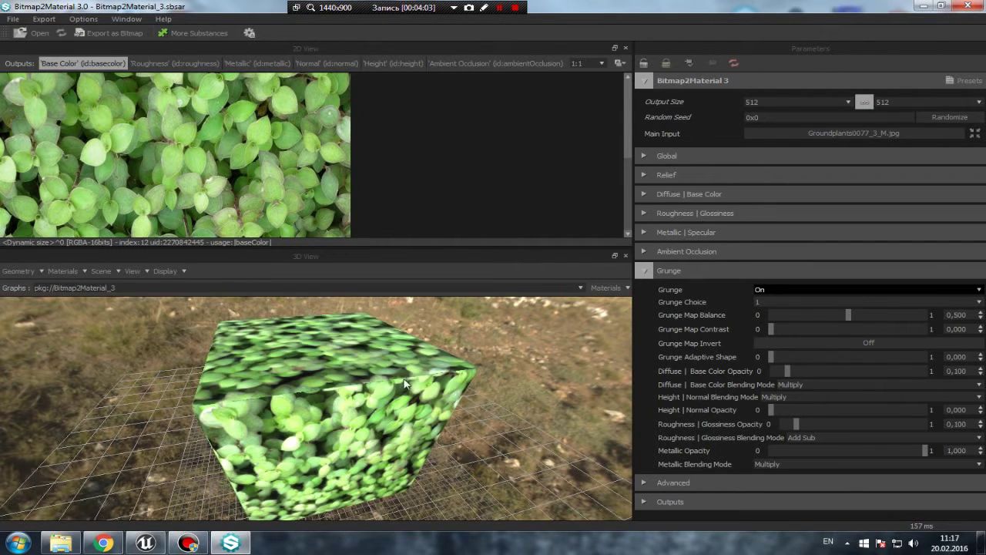
mouse_move(486, 330)
mouse_down()
mouse_move(396, 346)
mouse_move(409, 361)
mouse_move(412, 339)
mouse_move(377, 349)
mouse_up()
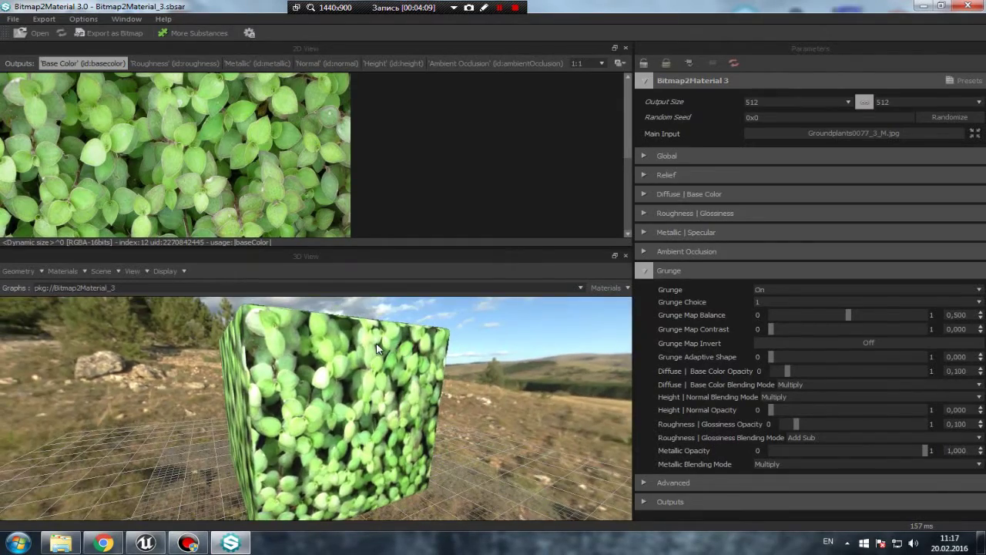
Load the carved wood JPG from house\house_room\room_01 as Main Input, then close Explorer
click(76, 540)
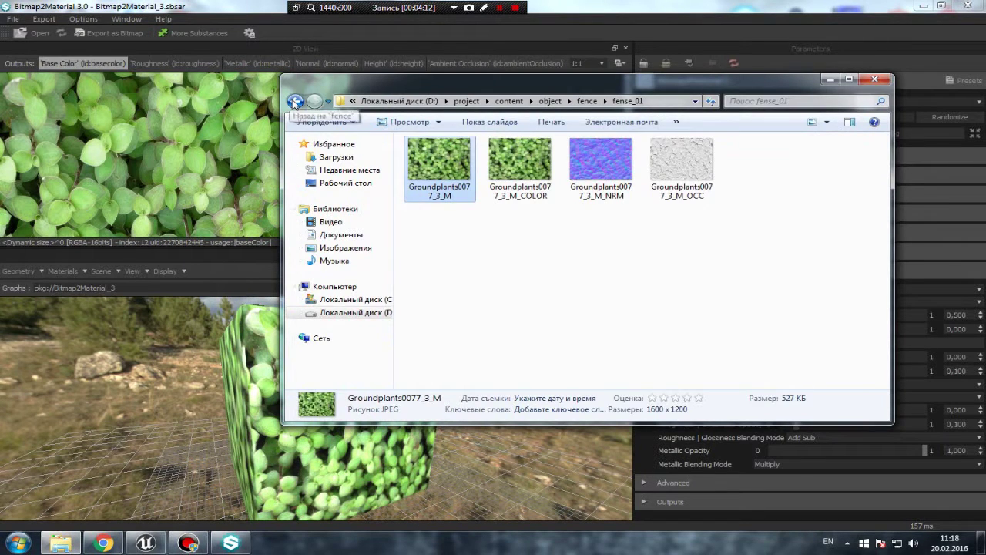
click(294, 102)
click(293, 101)
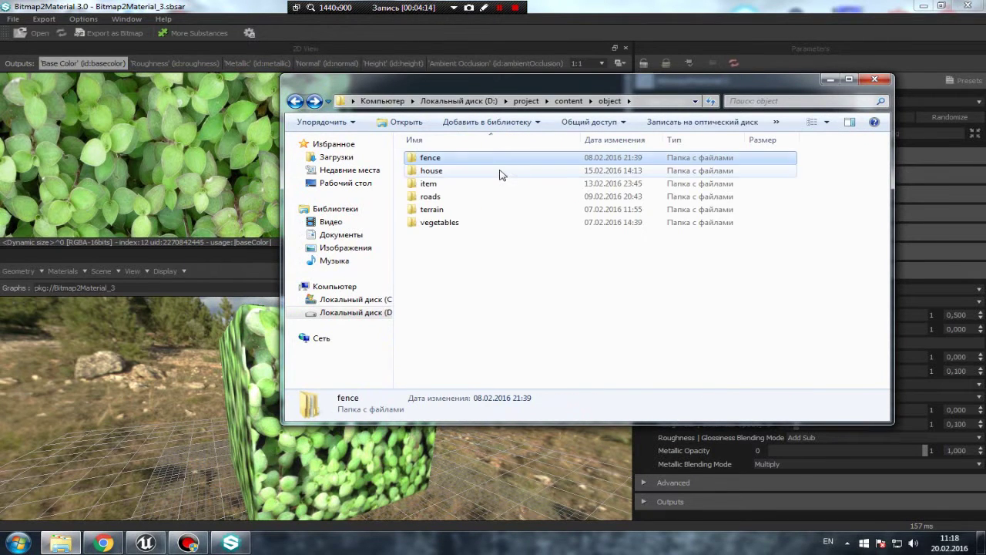
double_click(432, 170)
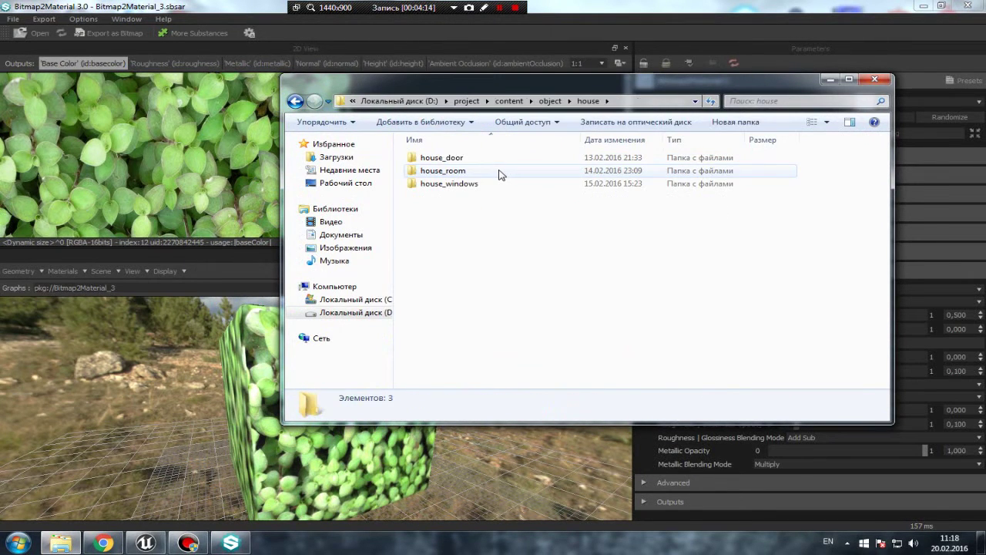
double_click(443, 170)
double_click(454, 157)
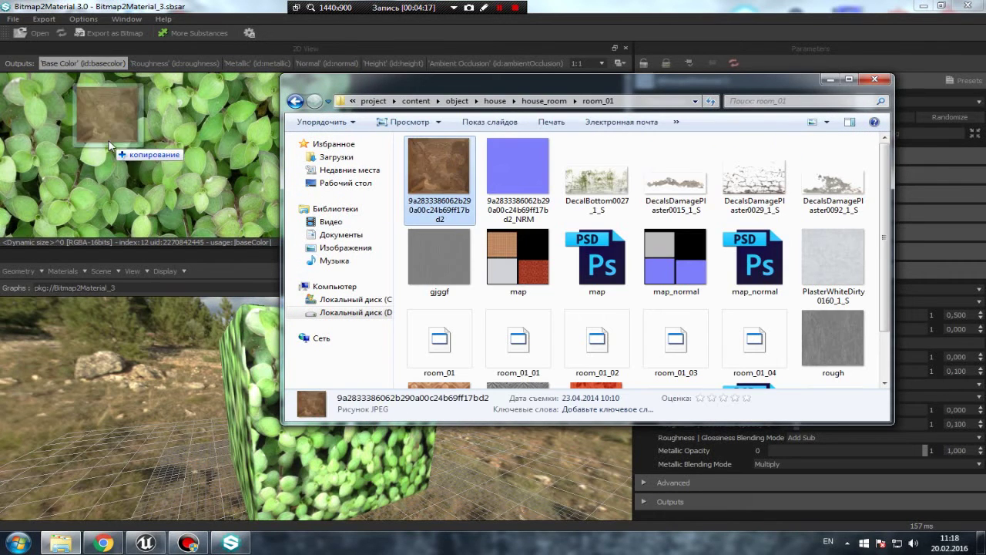
drag(451, 149, 108, 145)
click(179, 186)
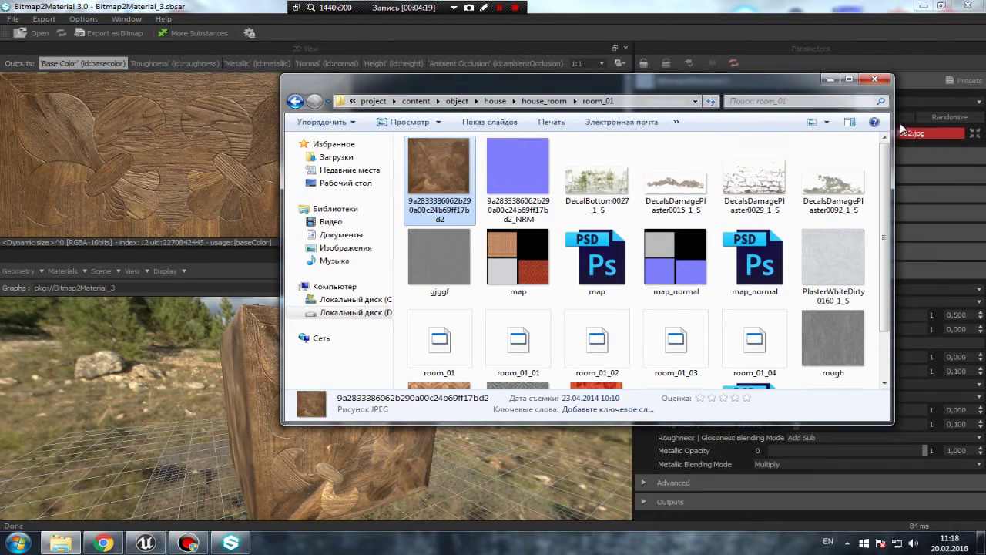
click(830, 79)
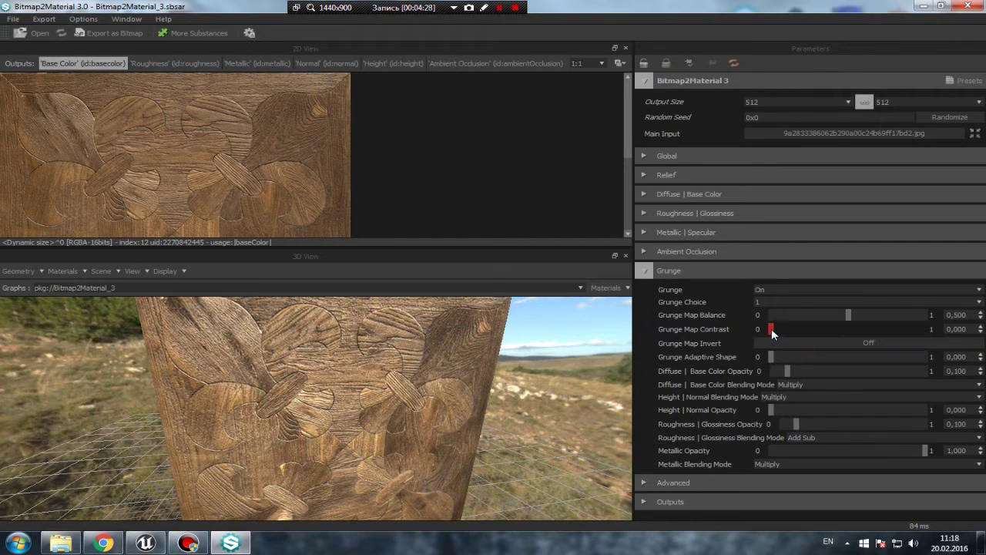
Switch the grunge to pattern 2 with Grunge Map Invert turned On
drag(847, 314, 897, 319)
drag(351, 370, 493, 350)
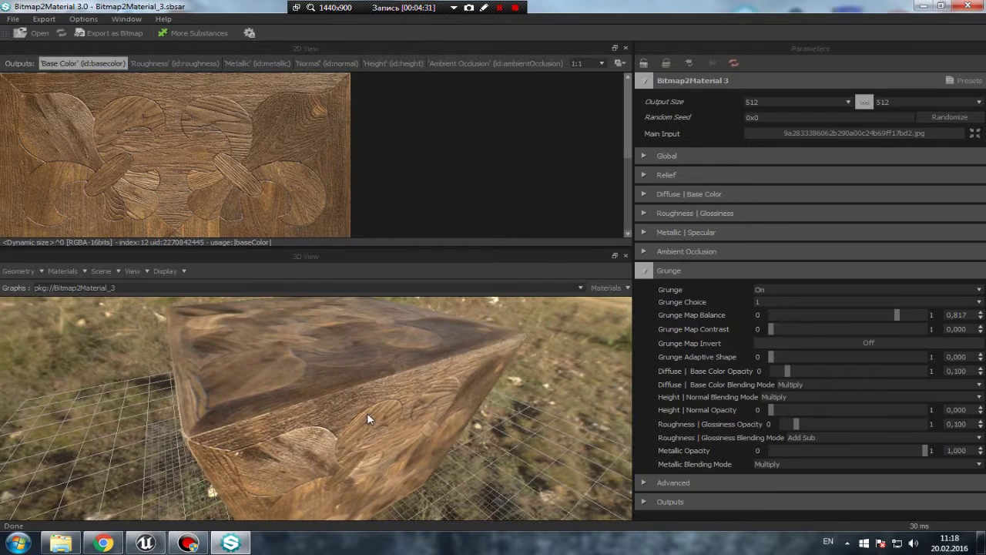
click(792, 303)
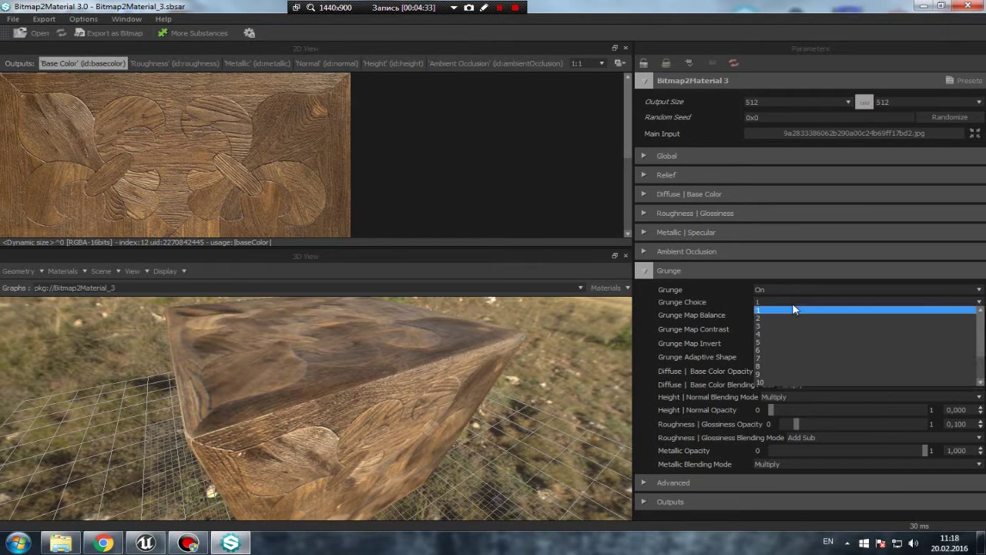
click(820, 317)
click(822, 342)
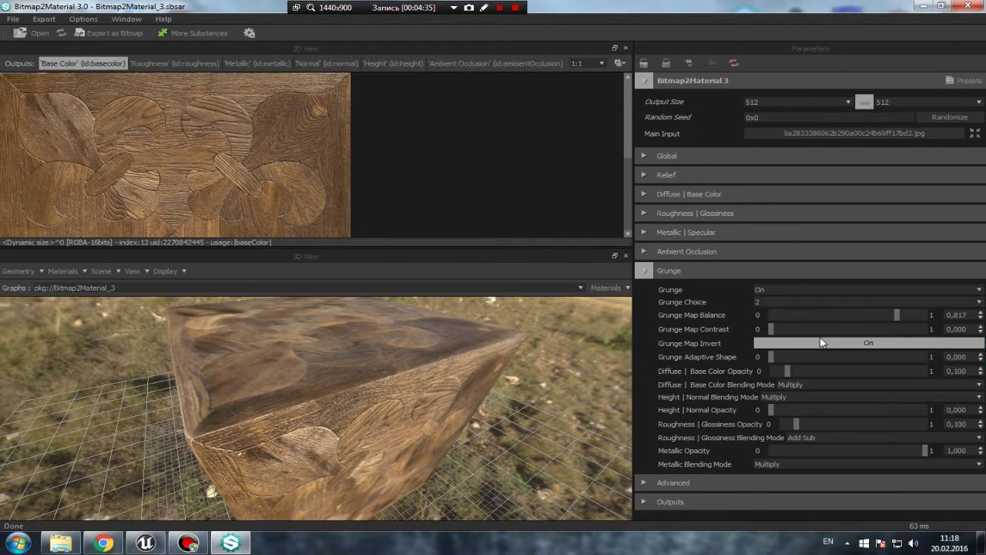
Set Grunge Map Balance to 0.471 and Base Color Opacity to 0.861
drag(439, 399, 431, 381)
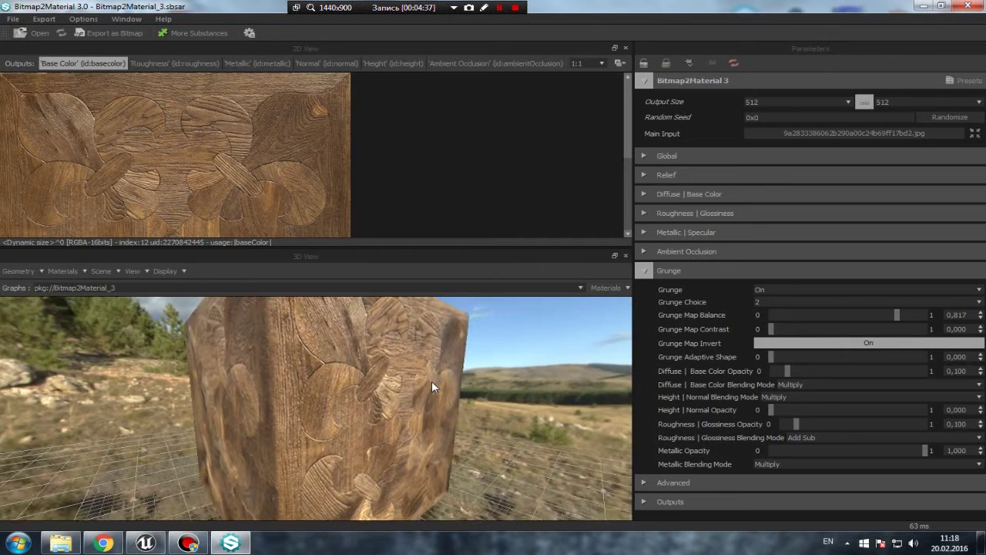
click(772, 315)
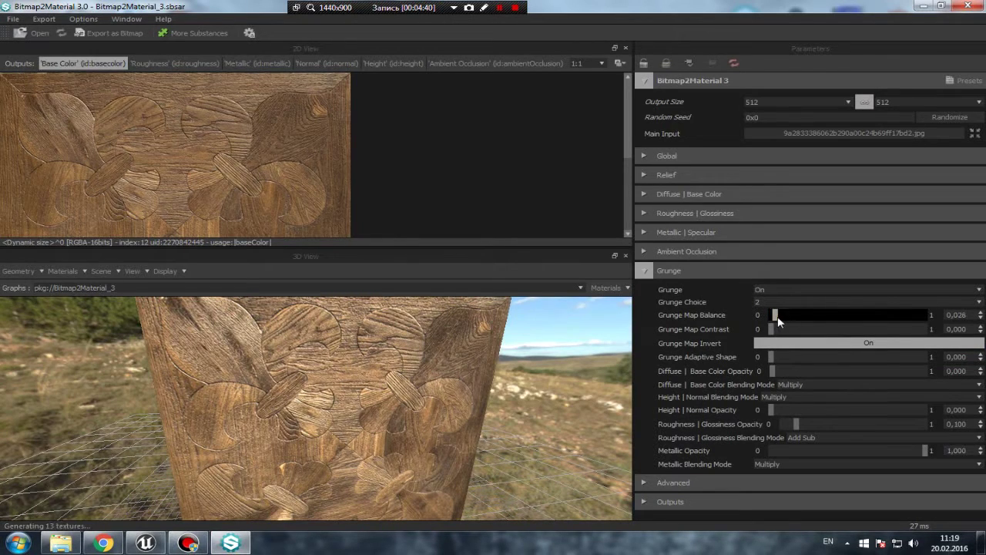
mouse_move(777, 316)
mouse_down()
mouse_move(903, 314)
mouse_move(843, 318)
mouse_up()
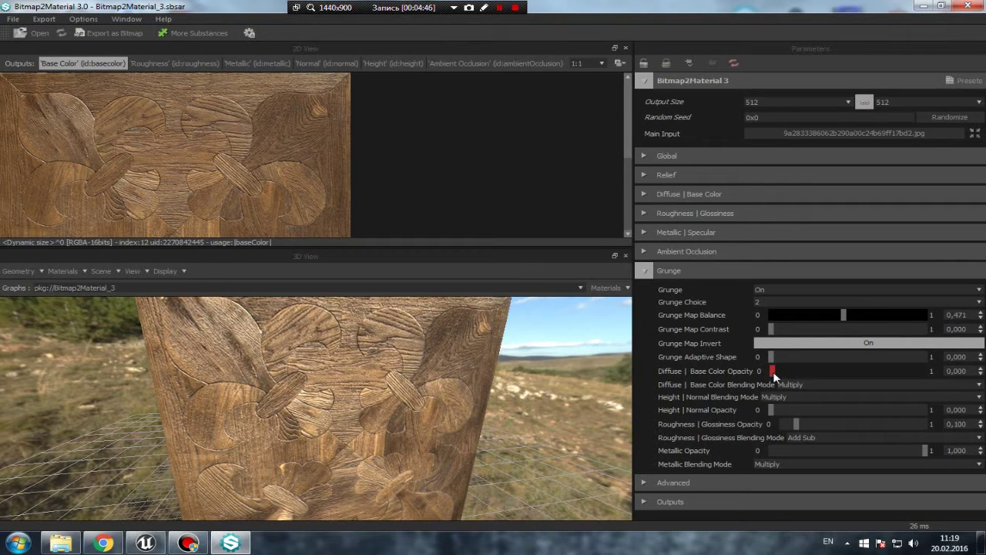
mouse_move(771, 371)
mouse_down()
mouse_move(911, 372)
mouse_move(903, 371)
mouse_up()
mouse_move(358, 452)
mouse_down()
mouse_move(405, 431)
mouse_move(372, 450)
mouse_move(314, 460)
mouse_move(336, 415)
mouse_move(340, 461)
mouse_move(341, 399)
mouse_up()
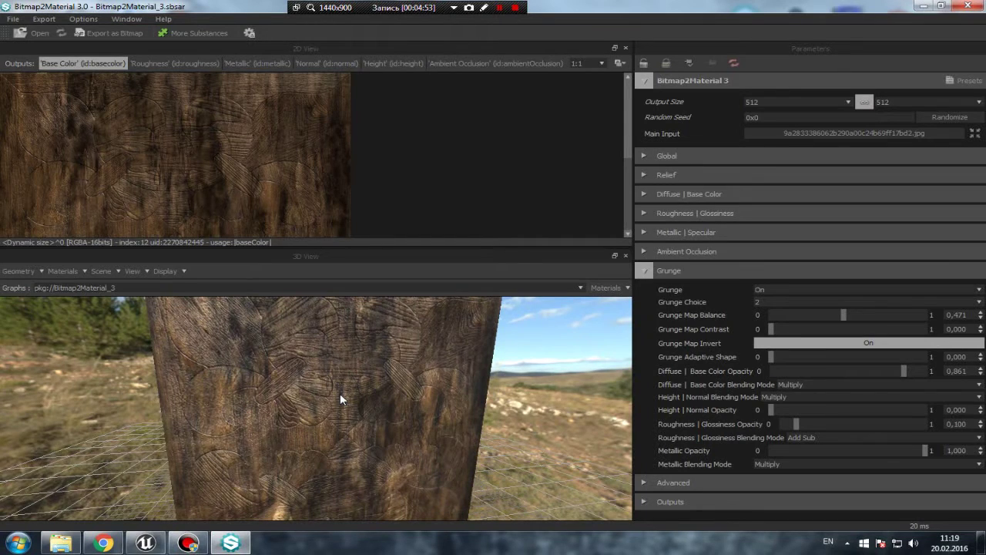
Experiment with grunge map balance and contrast, returning contrast to zero
mouse_move(847, 315)
mouse_down()
mouse_move(786, 316)
mouse_move(941, 310)
mouse_move(890, 313)
mouse_up()
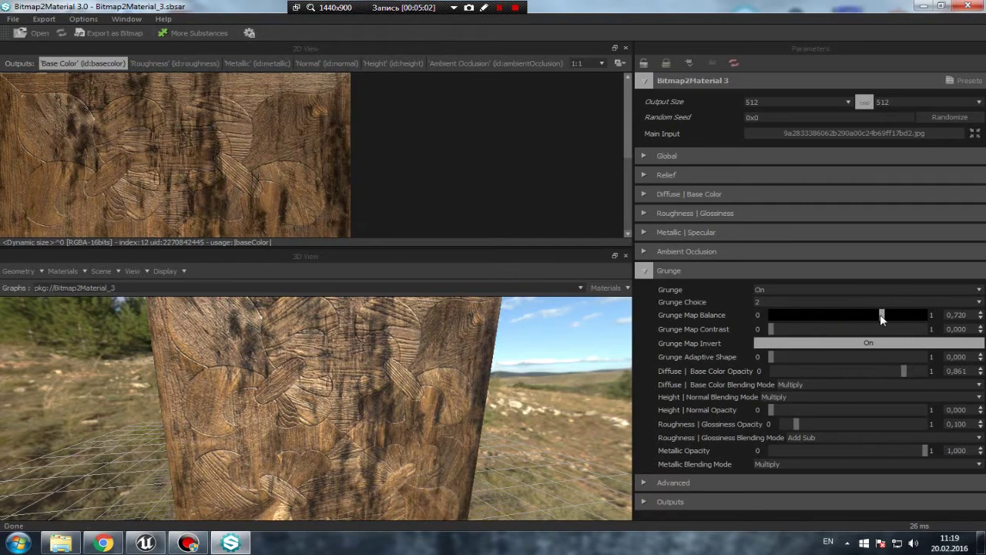
mouse_move(302, 389)
mouse_down()
mouse_move(366, 376)
mouse_move(275, 370)
mouse_up()
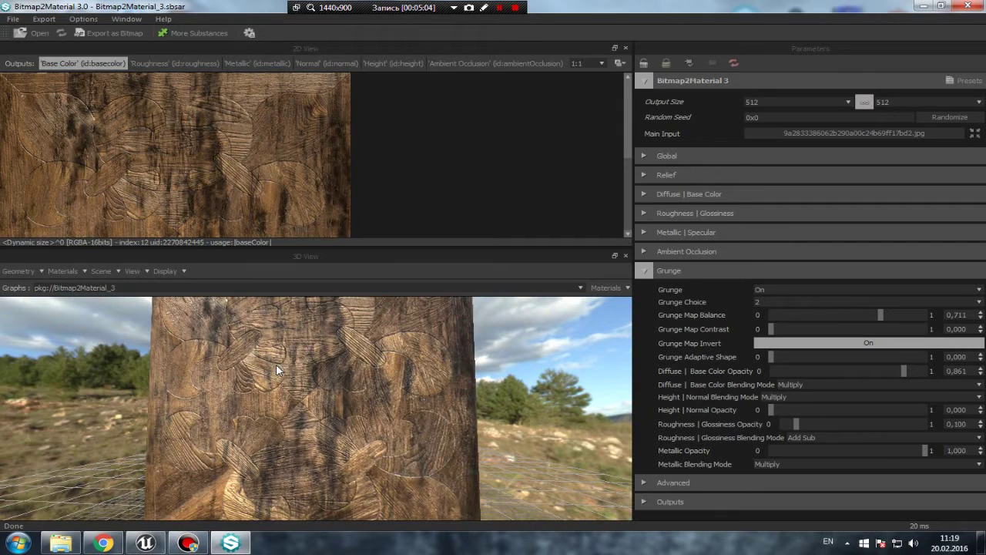
drag(772, 330, 940, 337)
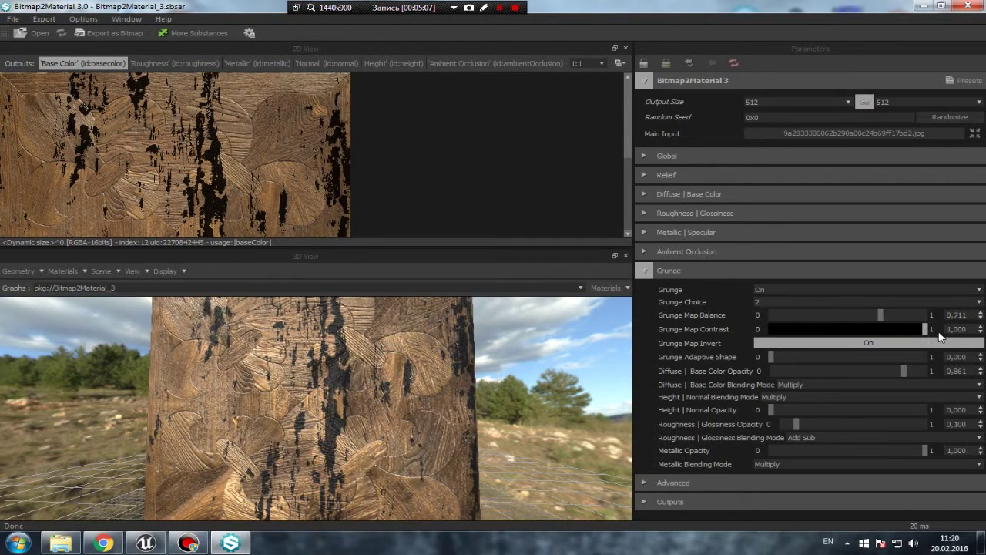
mouse_move(450, 436)
mouse_down()
mouse_move(439, 454)
mouse_move(446, 475)
mouse_move(525, 462)
mouse_move(372, 473)
mouse_up()
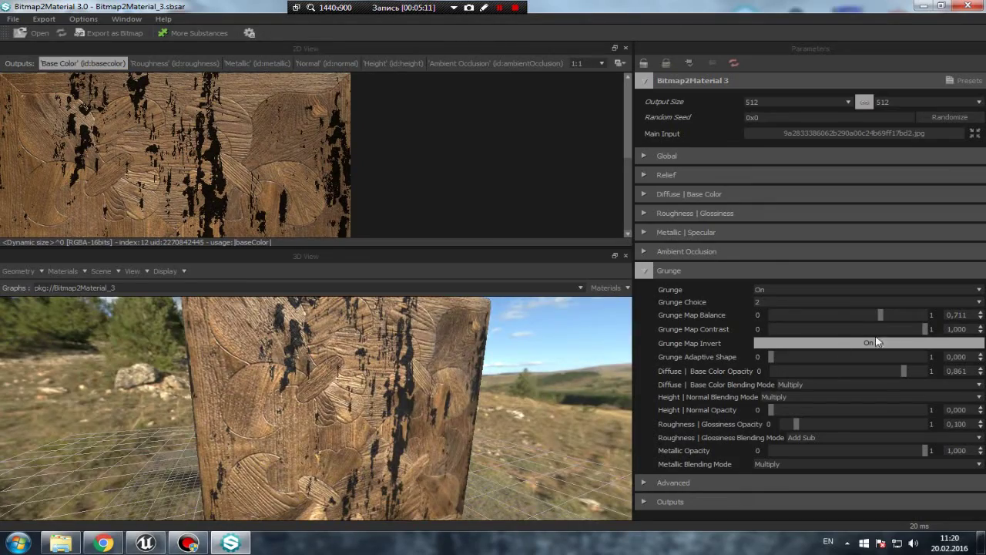
drag(925, 329, 770, 331)
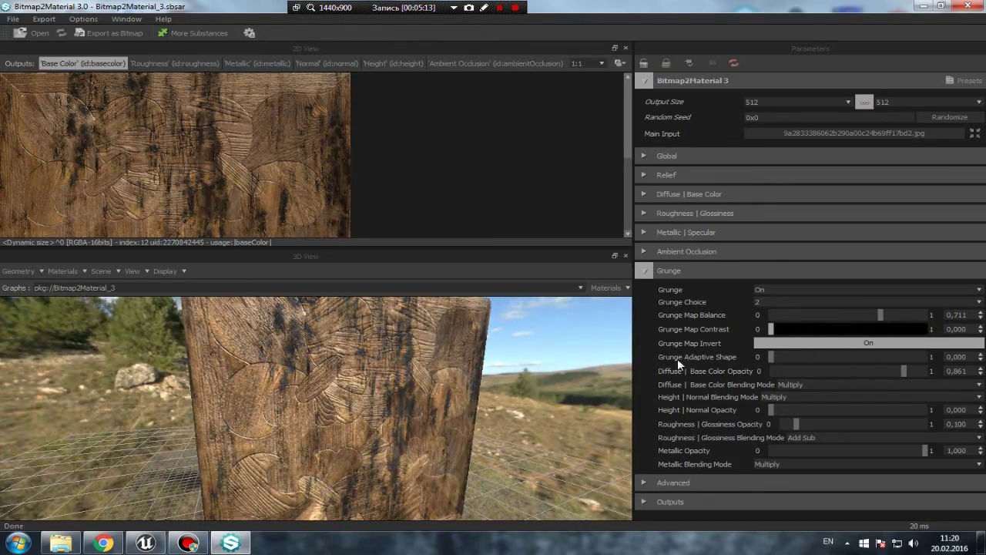
drag(881, 315, 872, 316)
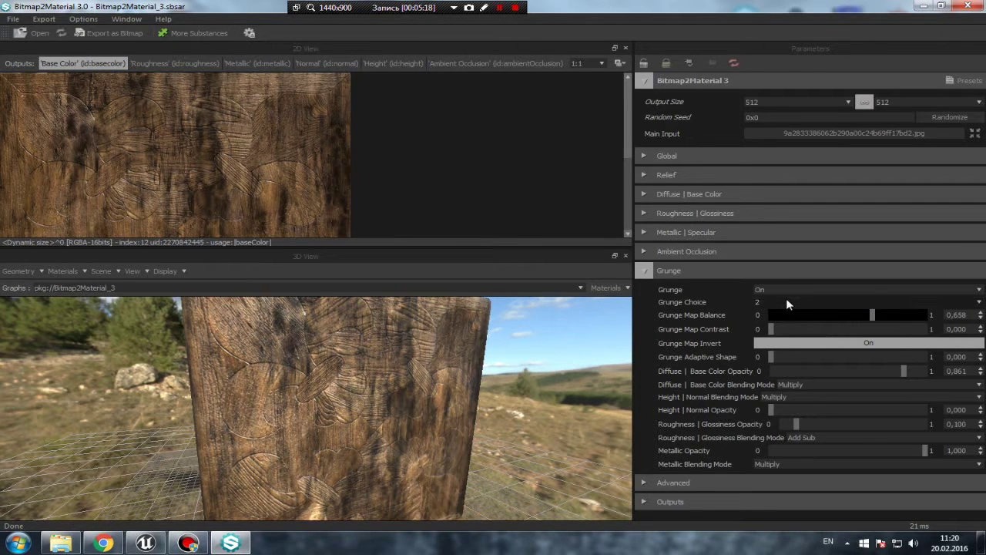
Try grunge patterns 1, 2, 3 and 4 on the wood cube
click(786, 300)
click(772, 309)
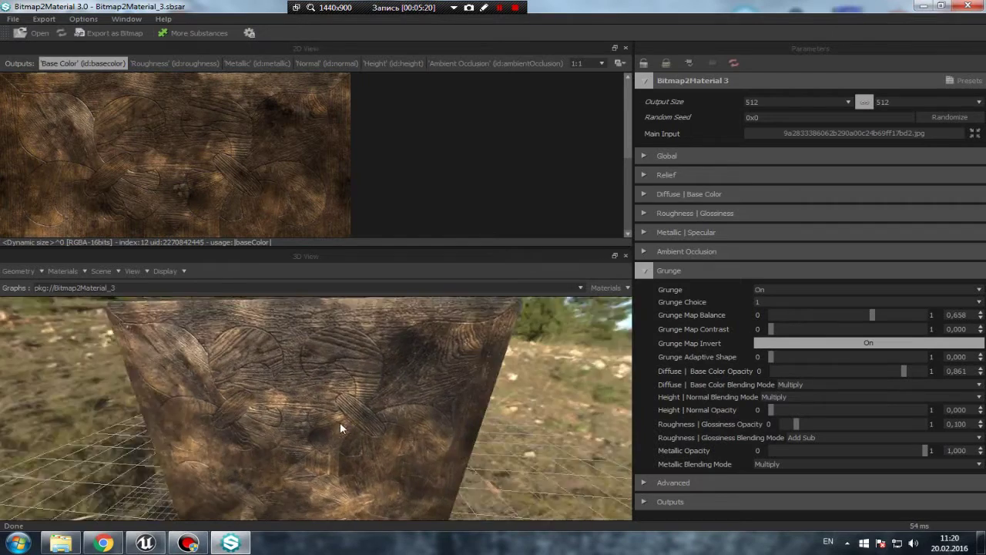
drag(340, 422, 353, 386)
click(776, 299)
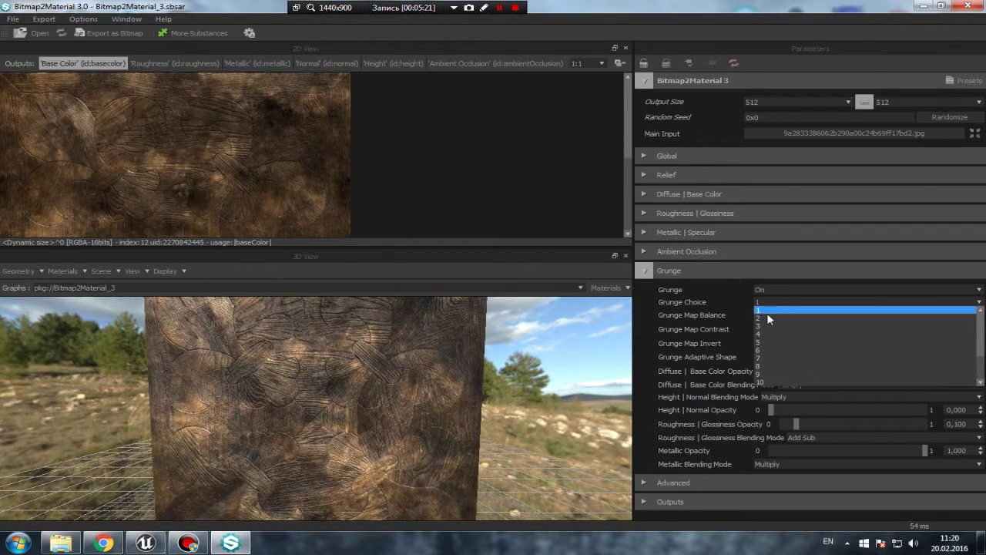
click(765, 315)
click(768, 302)
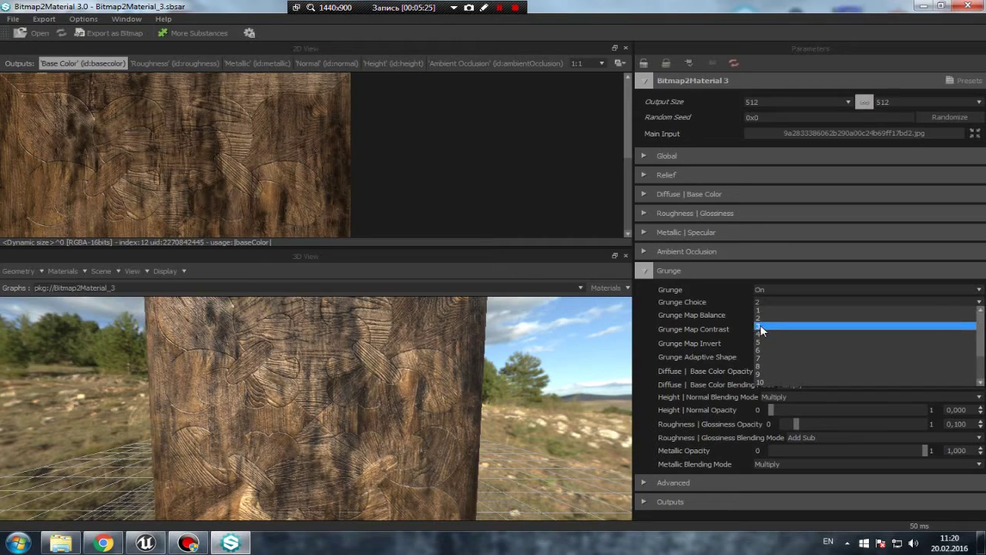
click(761, 326)
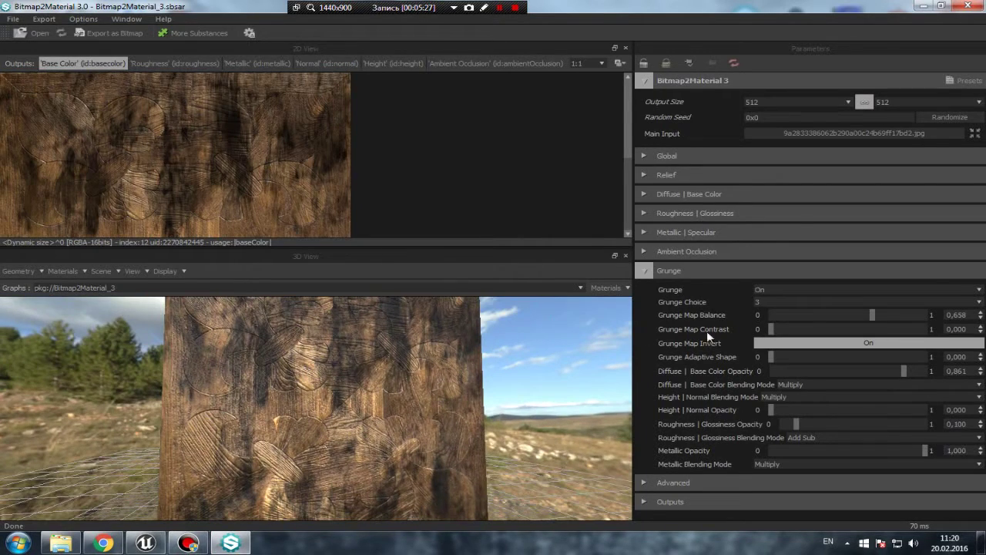
click(785, 302)
click(764, 332)
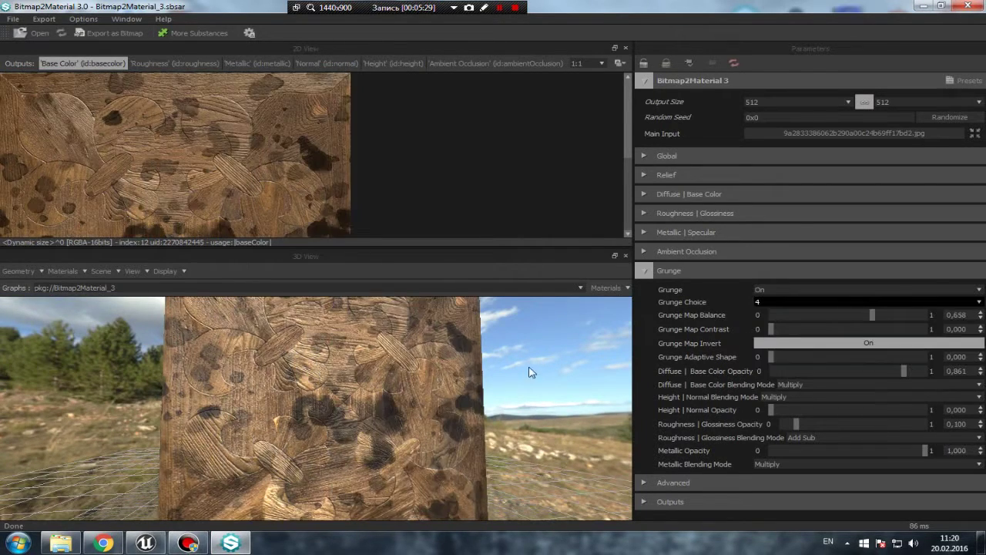
Lower grunge map balance for darker spots and set base colour opacity to about 0.7
drag(529, 372, 408, 403)
click(877, 315)
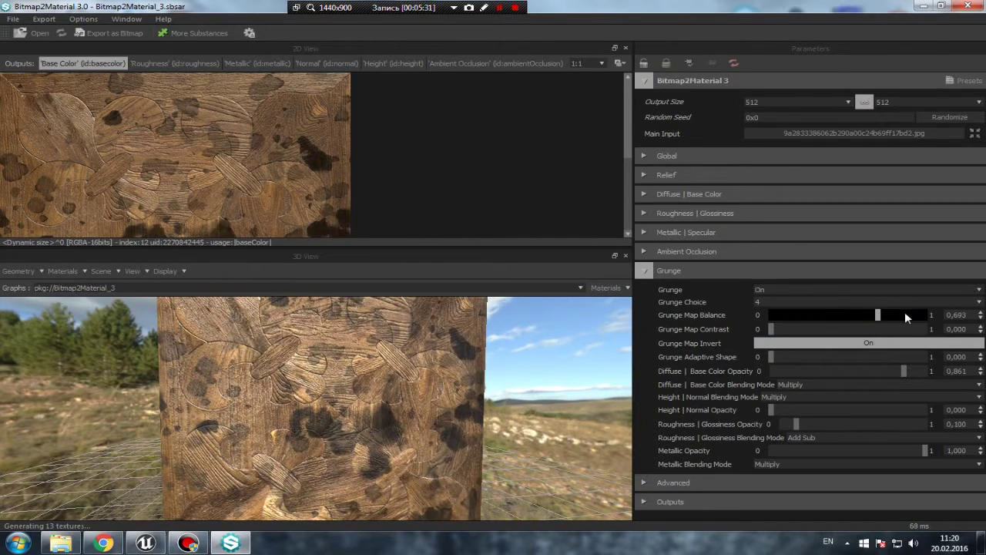
drag(906, 316, 830, 322)
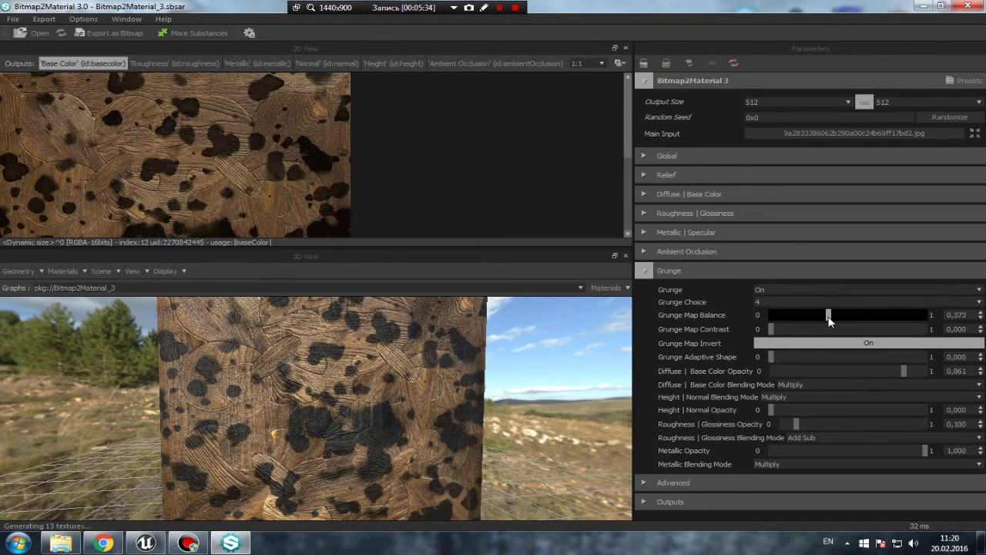
mouse_move(906, 370)
mouse_down()
mouse_move(933, 373)
mouse_move(879, 370)
mouse_up()
drag(400, 393, 262, 433)
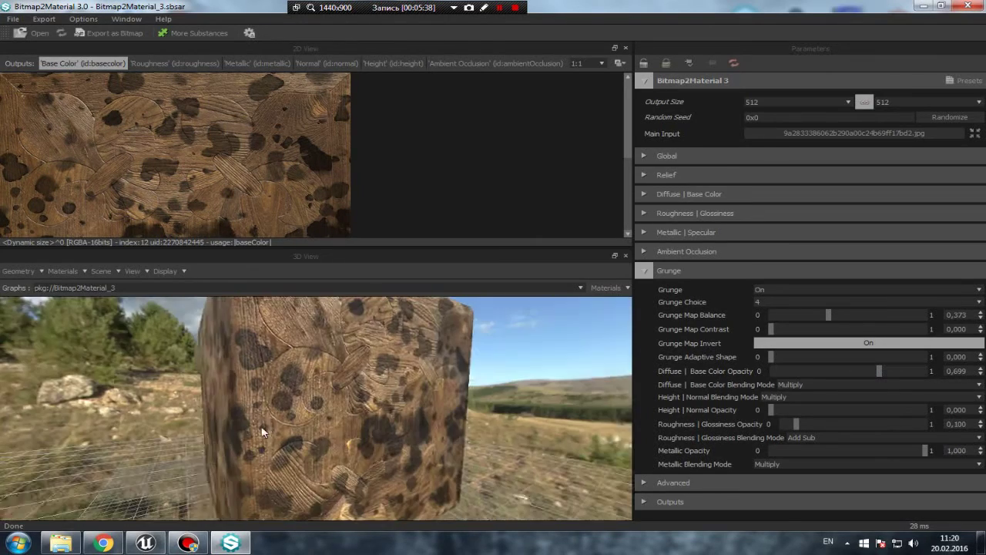
Switch grunge through patterns 5 and 7 to 8, and raise Height | Normal Opacity to 0.045
click(771, 302)
click(770, 331)
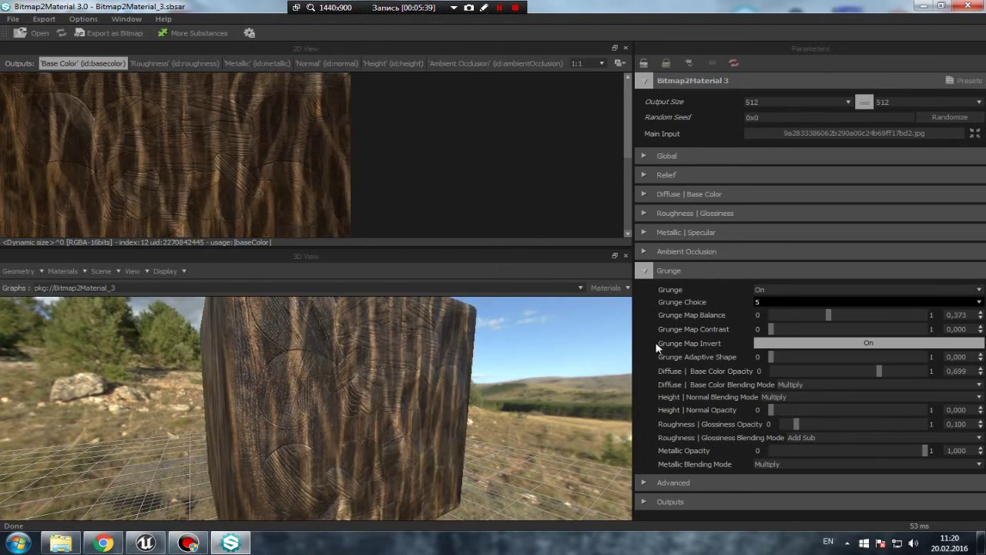
mouse_move(401, 362)
mouse_down()
mouse_move(345, 368)
mouse_move(336, 382)
mouse_up()
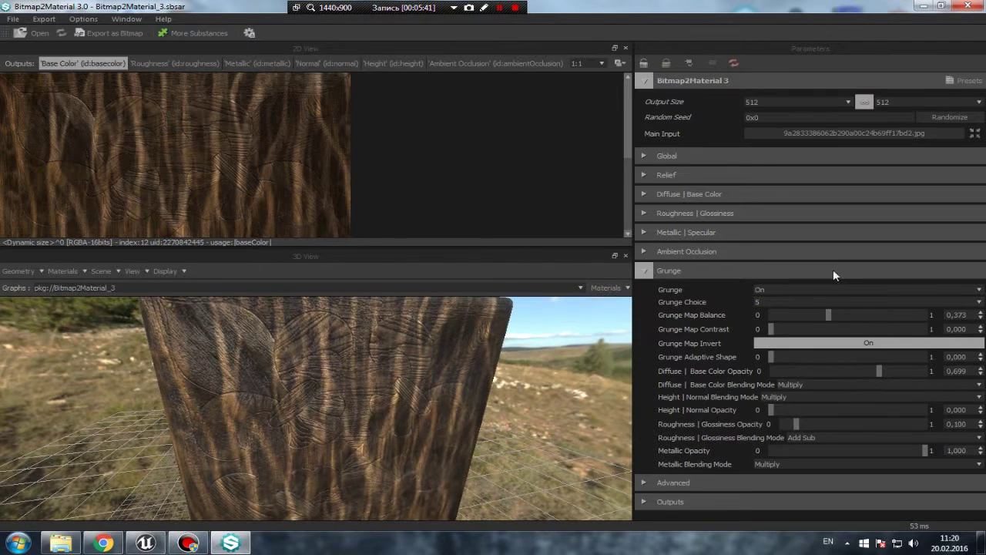
click(814, 300)
click(767, 356)
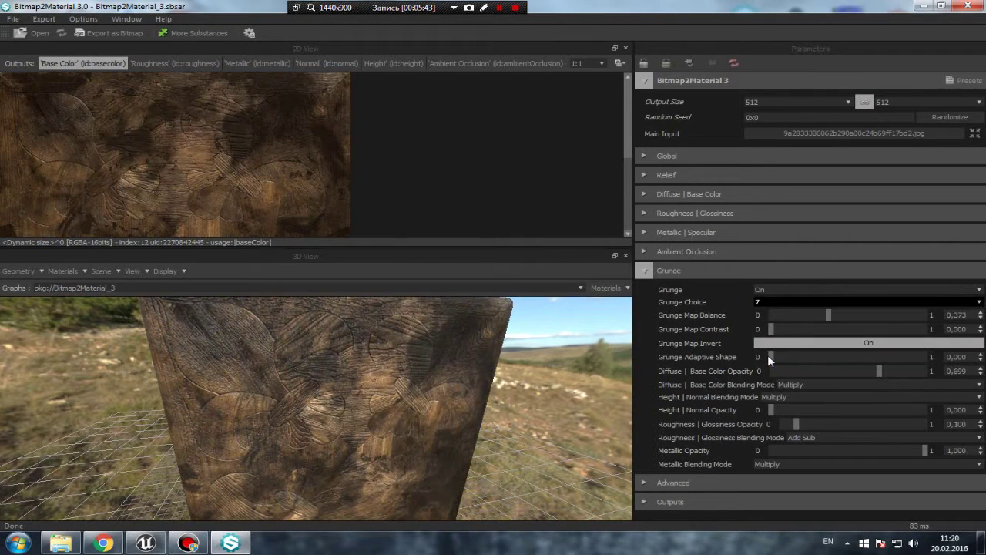
click(794, 302)
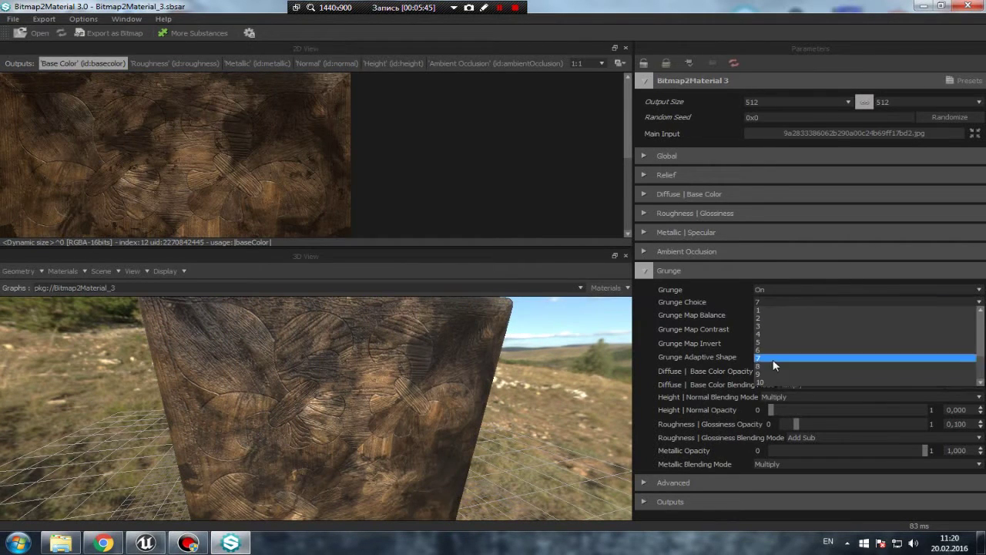
click(770, 364)
mouse_move(440, 402)
mouse_down()
mouse_move(440, 385)
mouse_move(579, 385)
mouse_up()
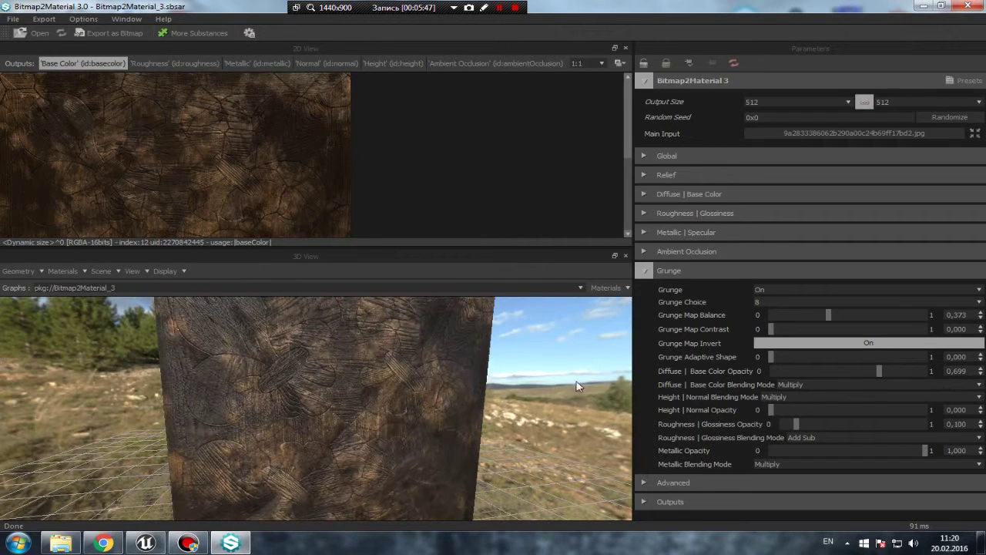
mouse_move(771, 409)
mouse_down()
mouse_move(865, 414)
mouse_move(843, 410)
mouse_up()
Bring Height | Normal Opacity to 0.467 and orbit the 3D View to inspect the cracks
scroll(397, 395, up, 2)
scroll(397, 395, up, 2)
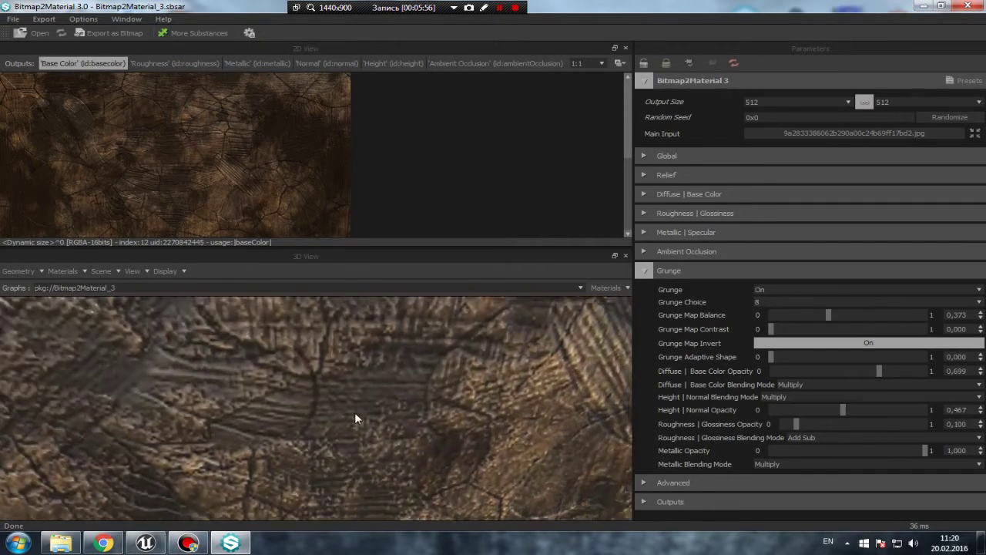
drag(355, 418, 354, 392)
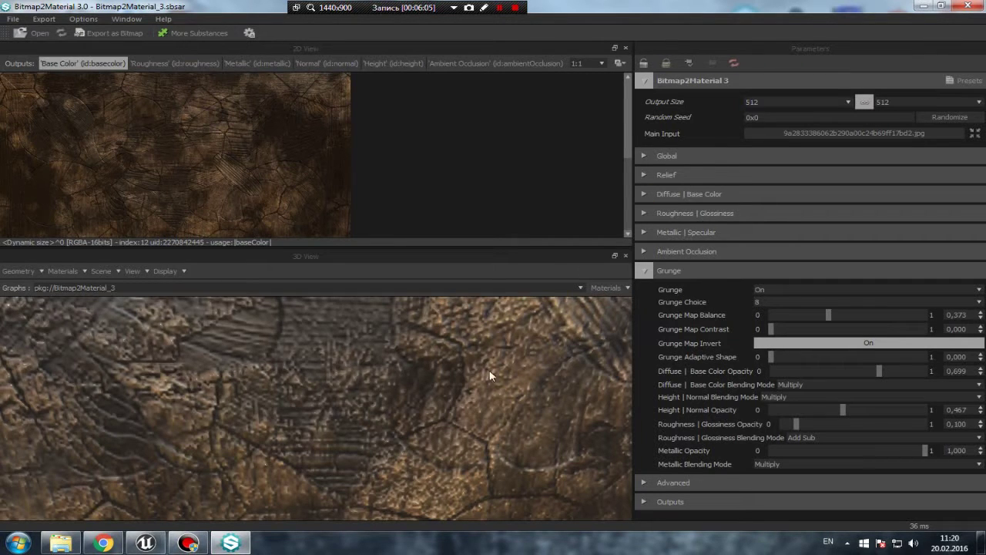
drag(468, 375, 468, 377)
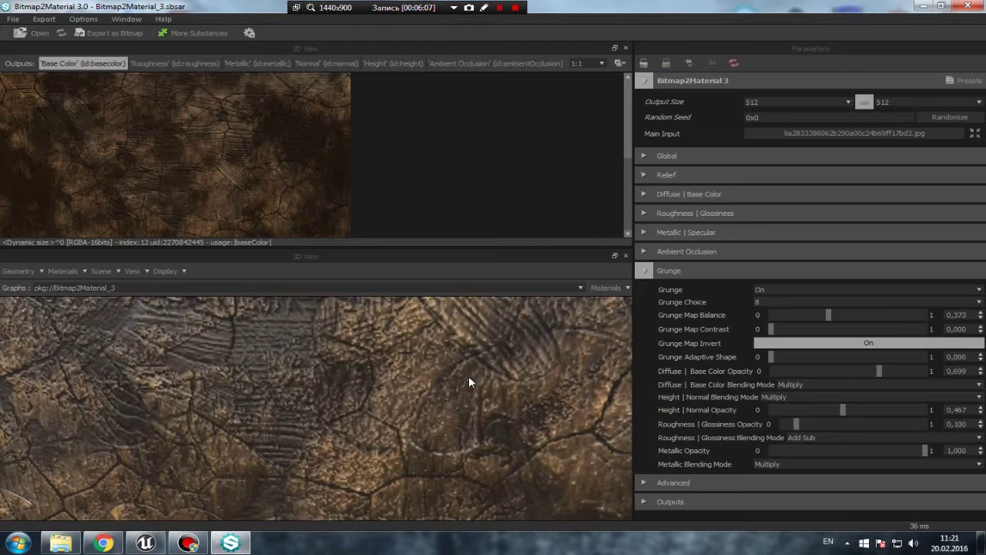
Raise Output Size from 512 to 2048, check the sharper cracks, then go on toward 4096
click(842, 102)
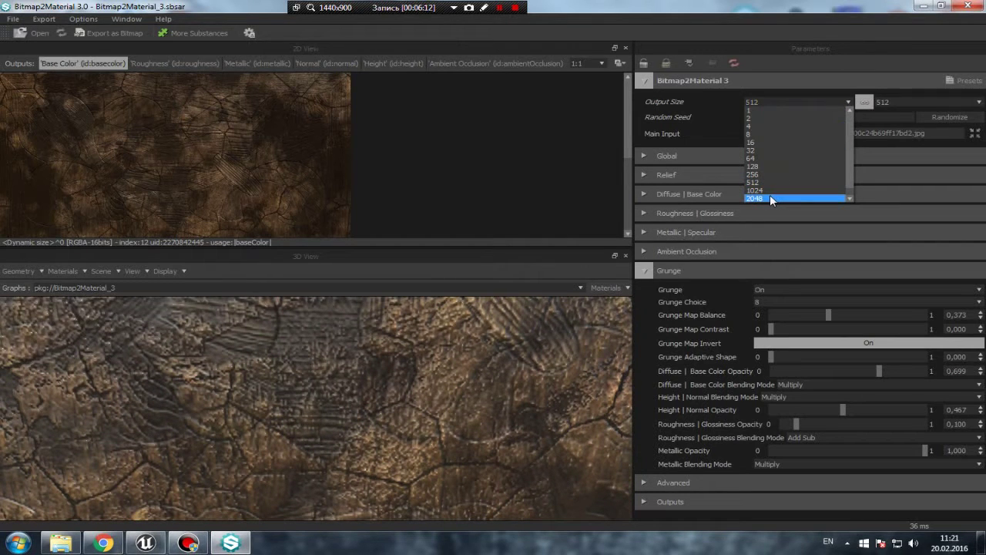
click(772, 198)
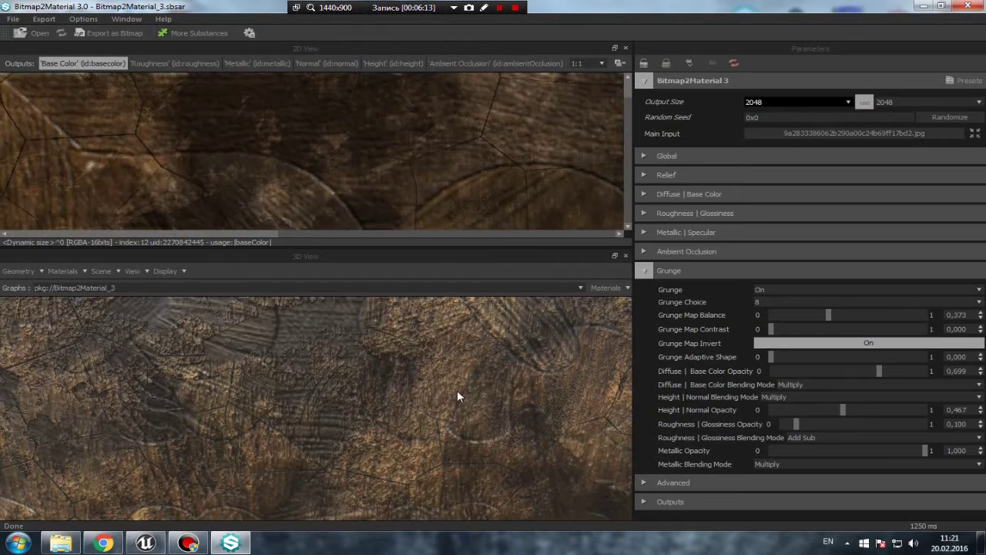
drag(291, 435, 391, 403)
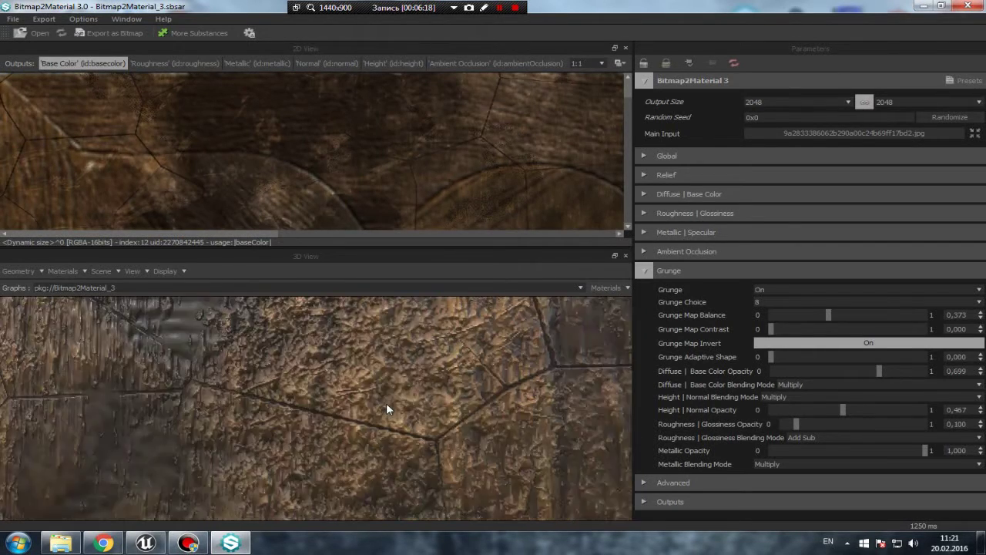
scroll(386, 403, down, 5)
scroll(386, 403, up, 5)
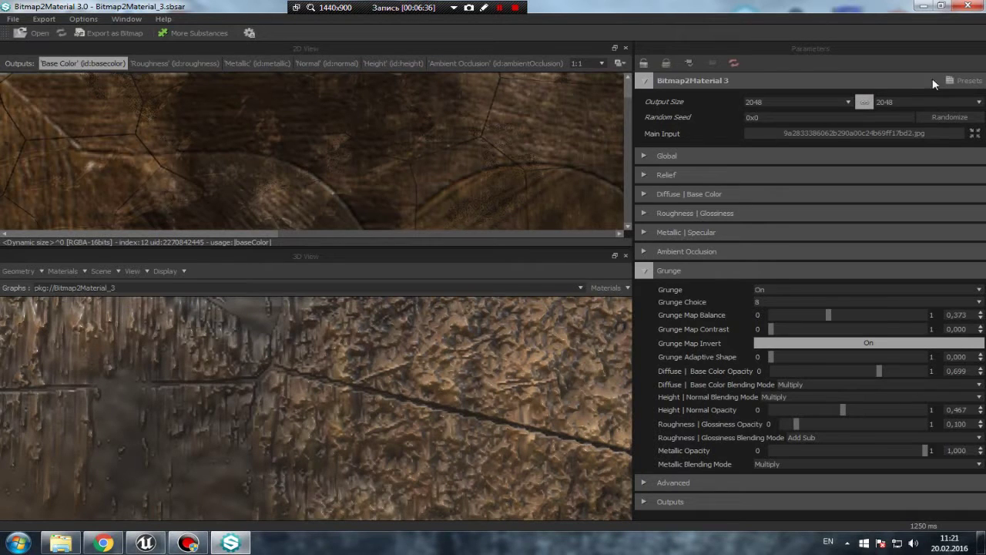
click(847, 103)
scroll(848, 180, down, 1)
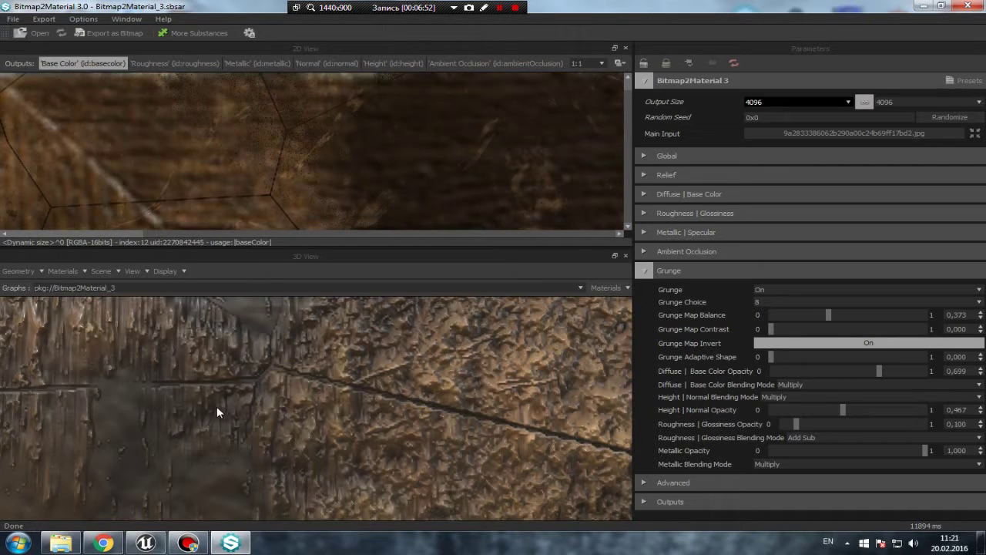
Orbit and zoom the 3D preview to inspect the high-resolution cracked wood slab
mouse_move(216, 406)
mouse_down()
mouse_move(253, 405)
mouse_move(215, 398)
mouse_move(212, 447)
mouse_move(208, 382)
mouse_move(204, 401)
mouse_move(238, 396)
mouse_up()
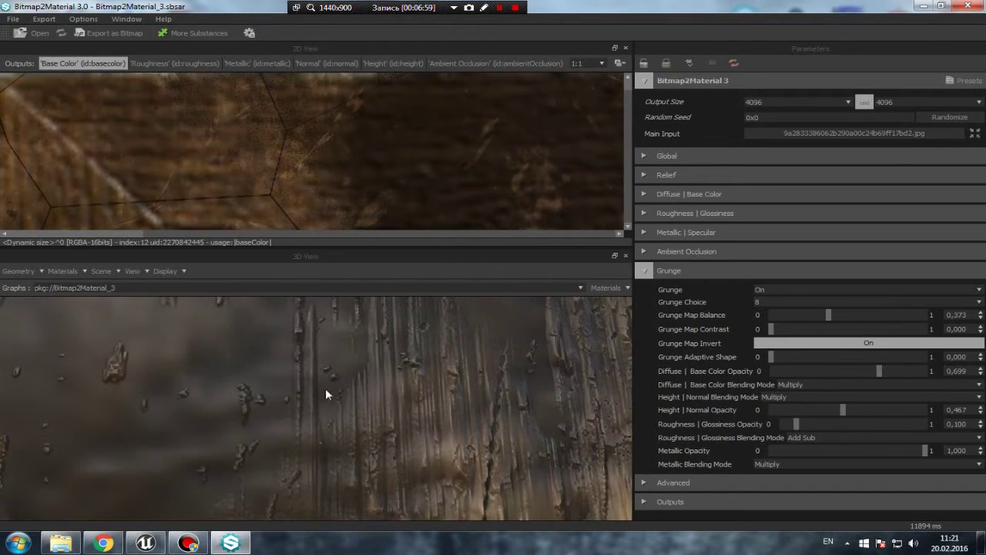
mouse_move(325, 388)
mouse_down()
mouse_move(345, 380)
mouse_move(332, 384)
mouse_up()
scroll(332, 386, down, 1)
scroll(332, 385, down, 3)
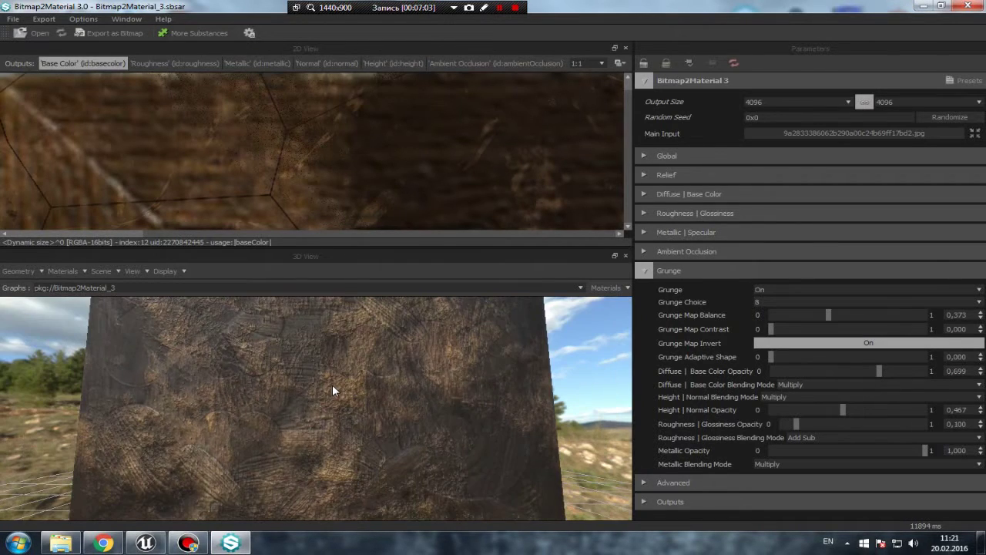
scroll(333, 385, down, 1)
scroll(332, 385, down, 2)
drag(329, 384, 325, 421)
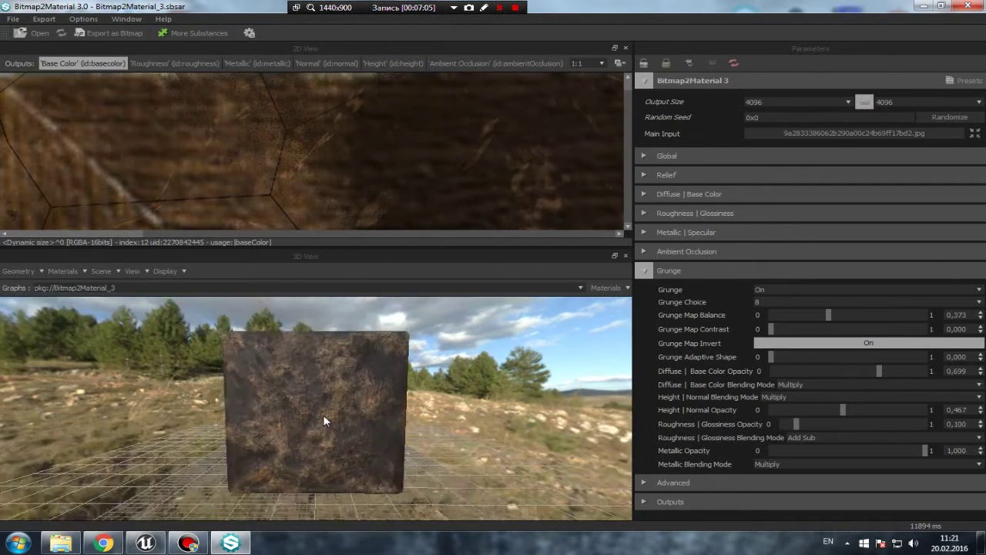
scroll(295, 410, up, 1)
scroll(295, 411, up, 2)
scroll(294, 410, up, 1)
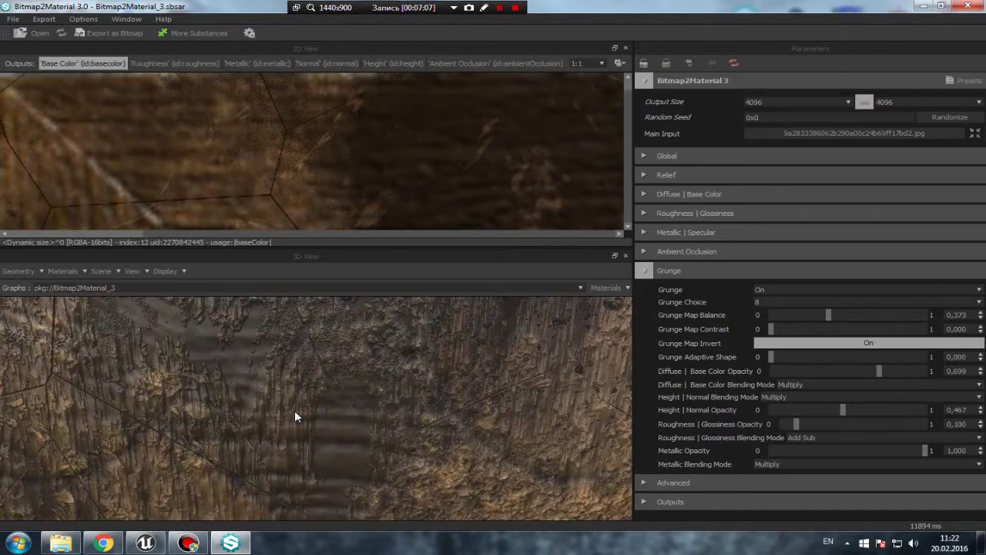
scroll(294, 410, up, 1)
scroll(294, 410, up, 1)
scroll(294, 411, up, 1)
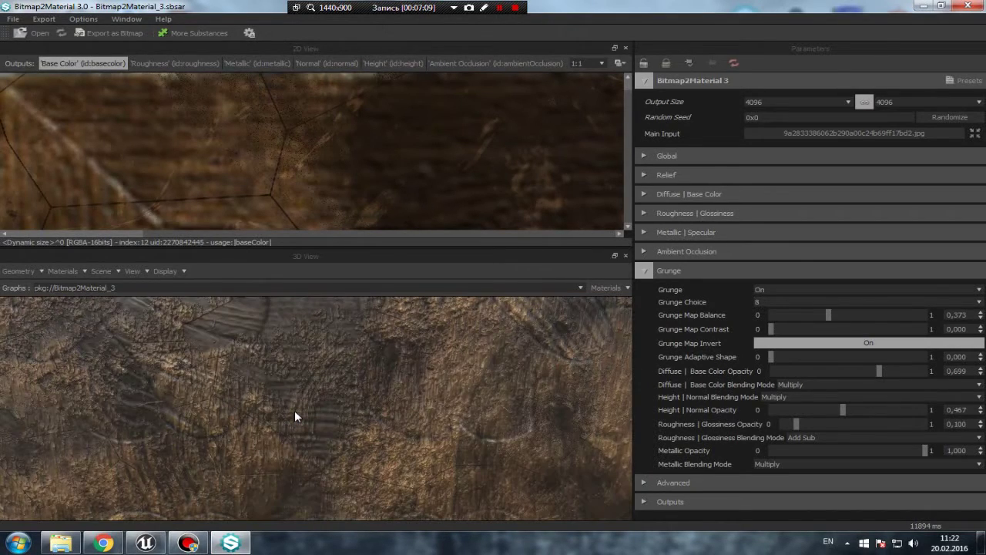
scroll(295, 401, down, 2)
scroll(297, 394, down, 1)
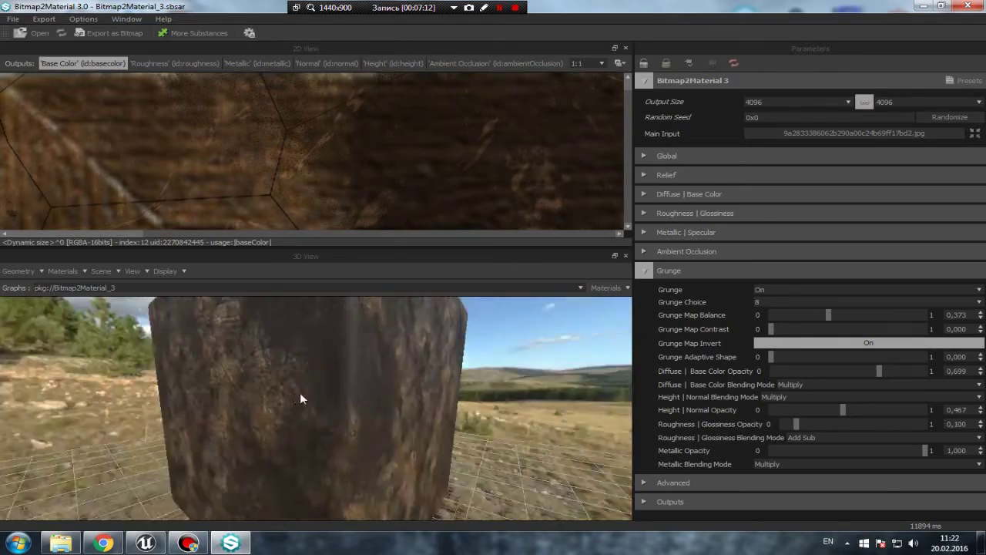
scroll(308, 394, up, 1)
drag(319, 398, 227, 400)
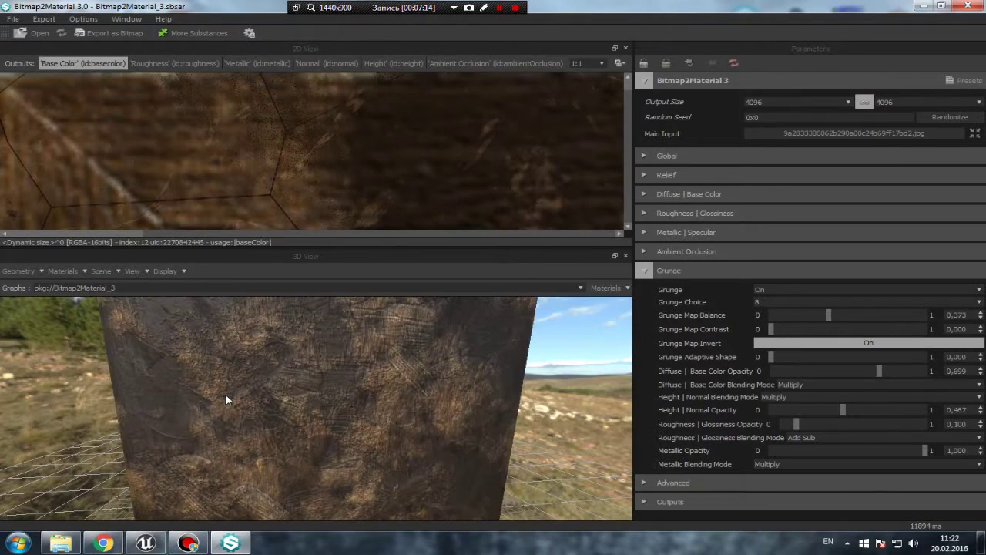
mouse_move(225, 393)
mouse_down()
mouse_move(238, 388)
mouse_move(275, 429)
mouse_move(262, 342)
mouse_up()
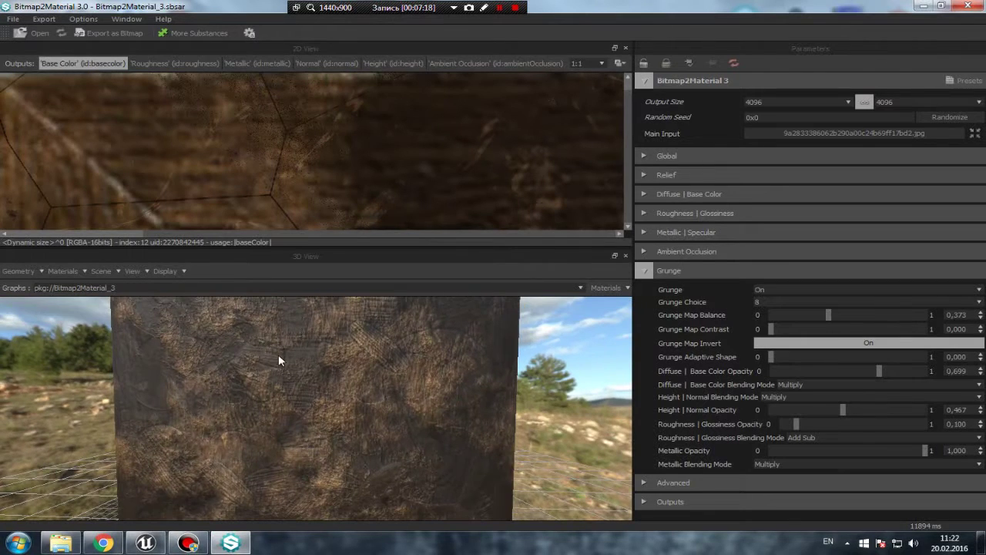
scroll(279, 358, up, 2)
scroll(279, 359, down, 3)
scroll(281, 363, up, 1)
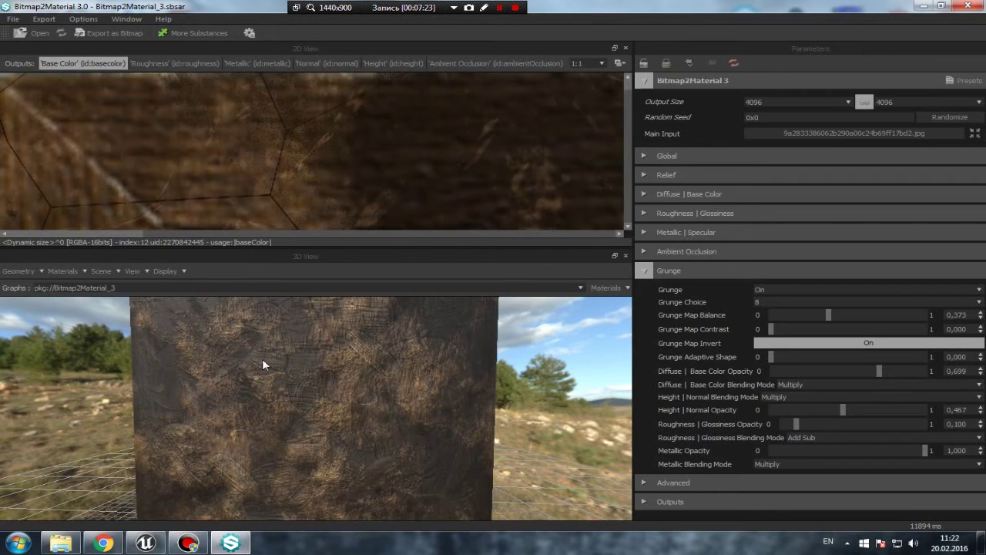
mouse_move(264, 359)
mouse_down()
mouse_move(241, 452)
mouse_move(266, 355)
mouse_up()
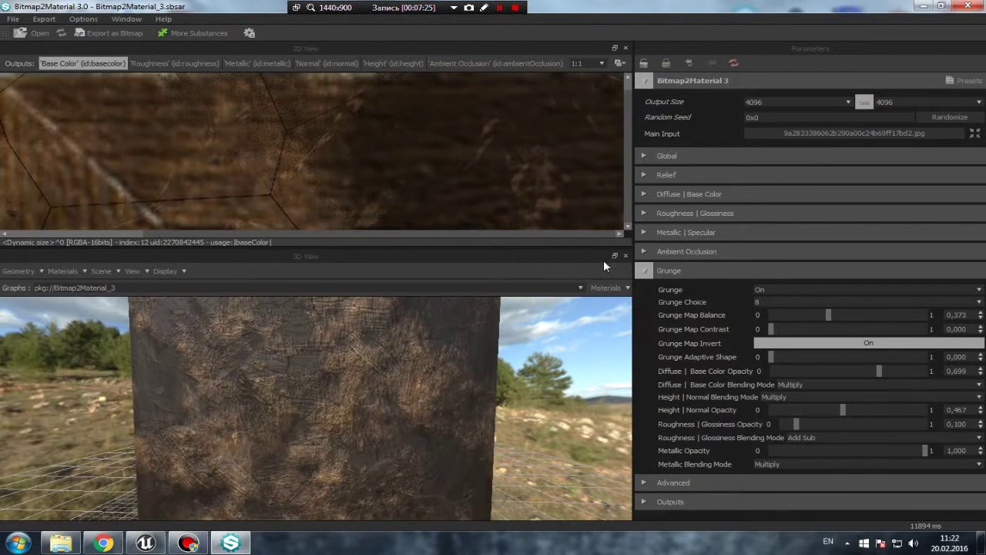
Lower Output Size to 1024 × 1024 and collapse the Grunge section
click(849, 104)
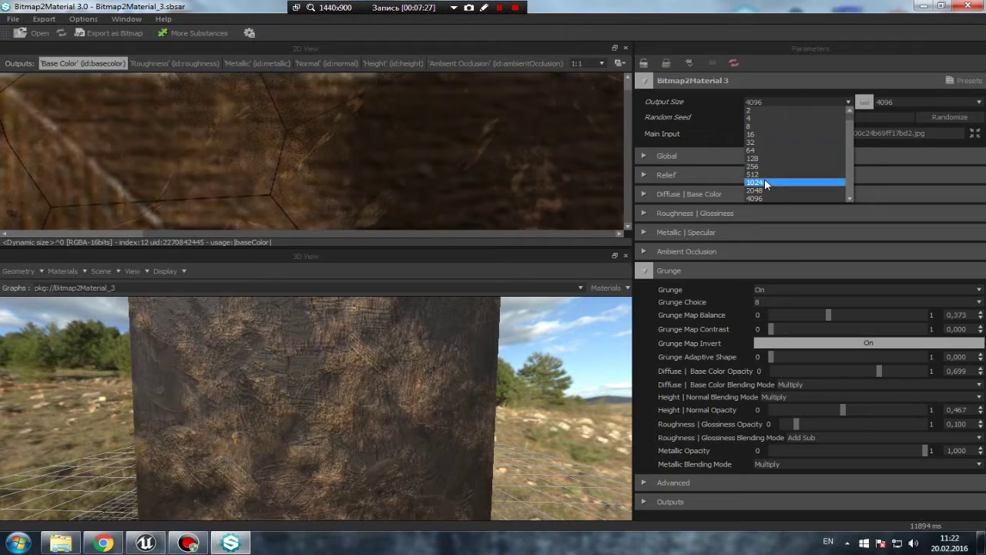
click(765, 181)
scroll(366, 371, up, 2)
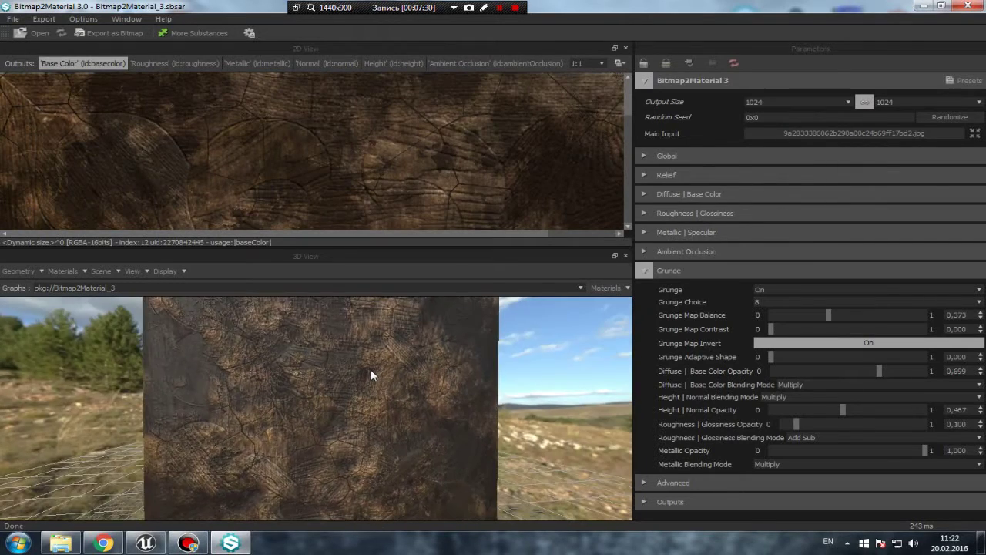
scroll(369, 367, up, 2)
scroll(369, 367, up, 3)
scroll(368, 367, up, 2)
scroll(369, 367, down, 1)
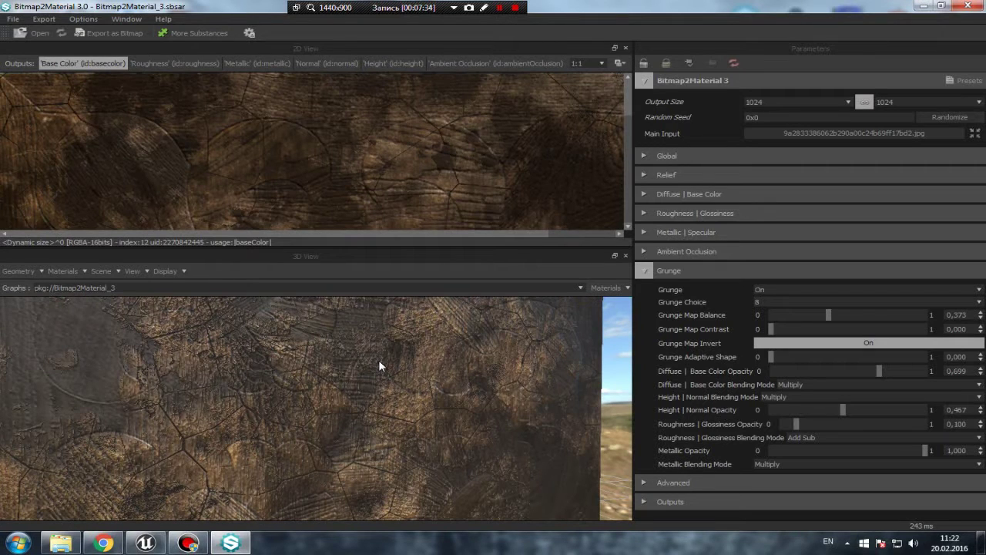
drag(379, 366, 132, 357)
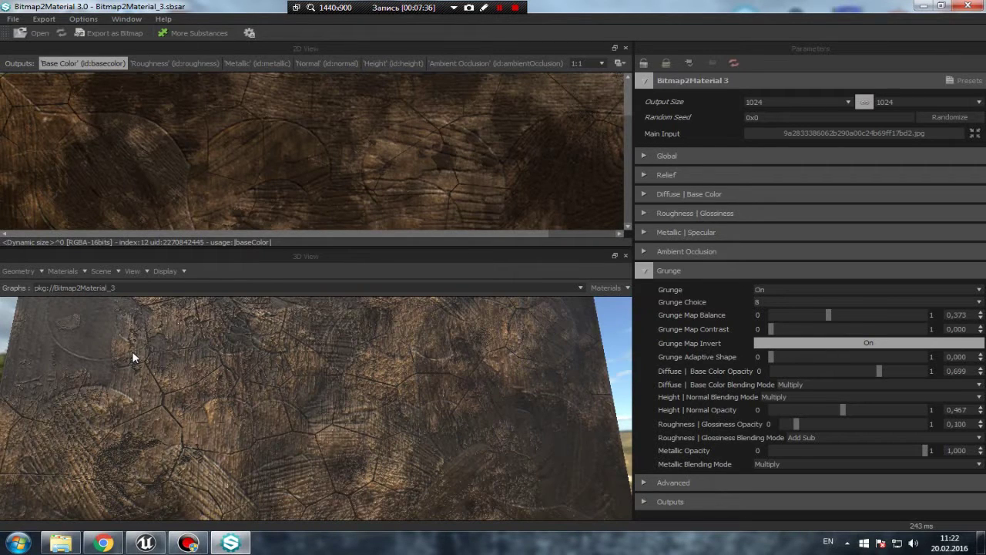
click(643, 271)
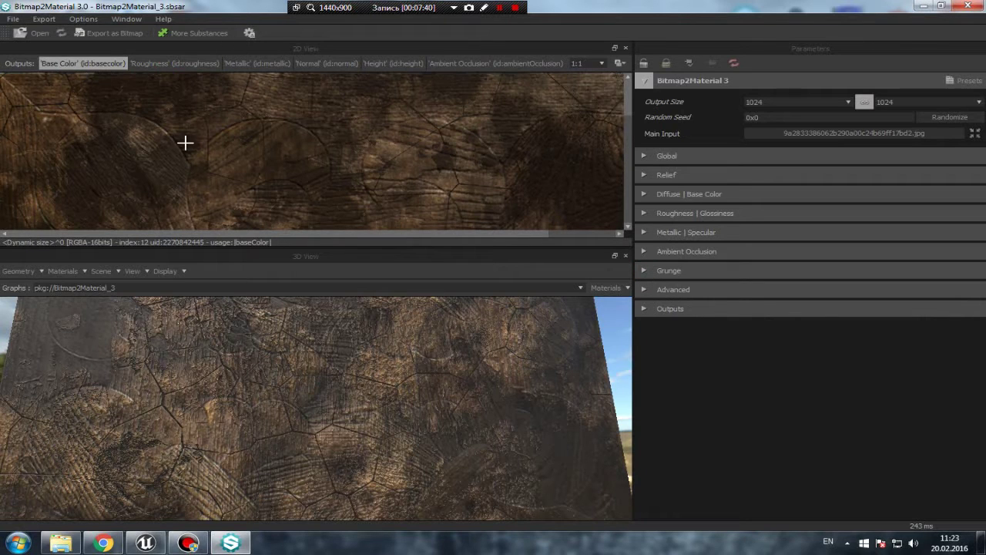
Save the Base Color map as a bitmap, keeping Truevision Targa, and name it diffuse
right_click(141, 118)
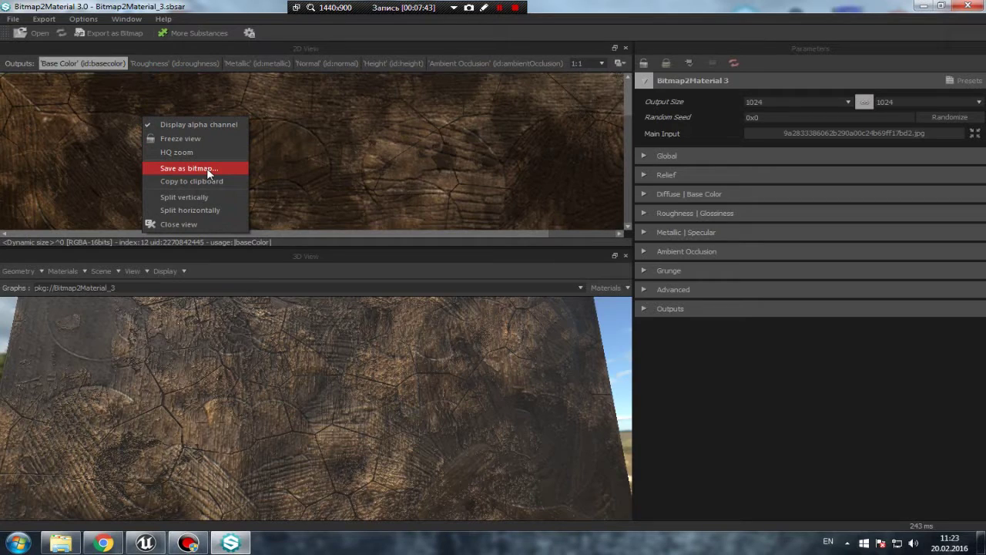
right_click(82, 121)
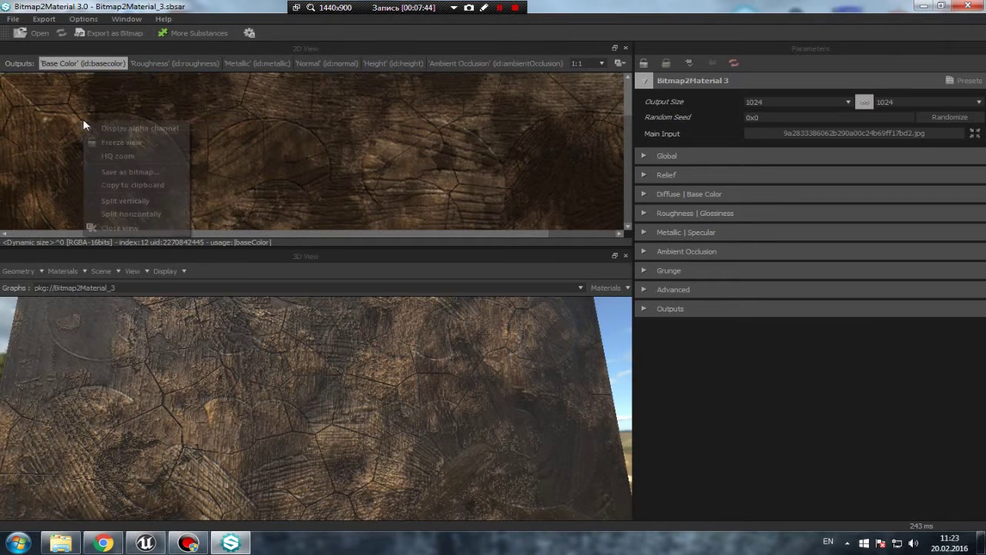
right_click(266, 143)
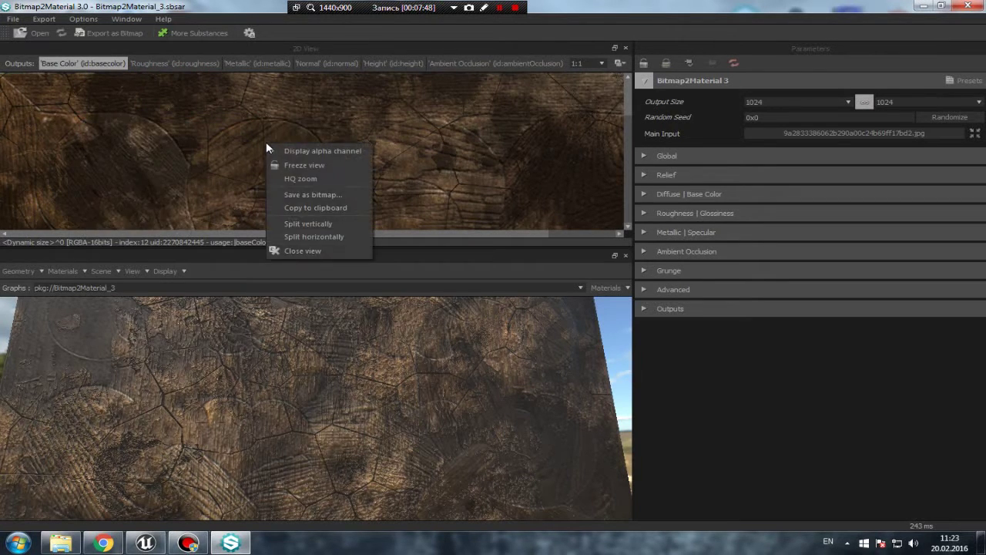
click(343, 198)
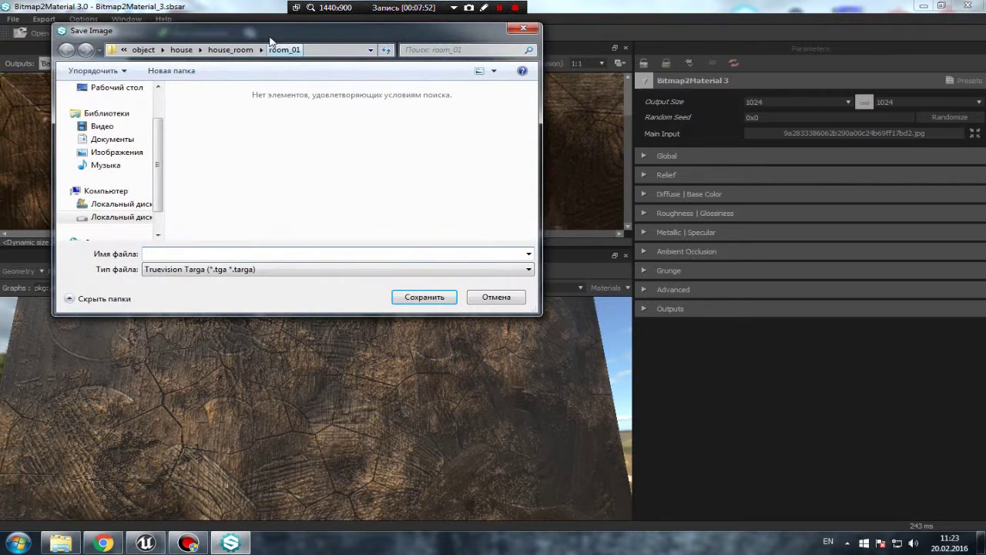
drag(252, 40, 432, 64)
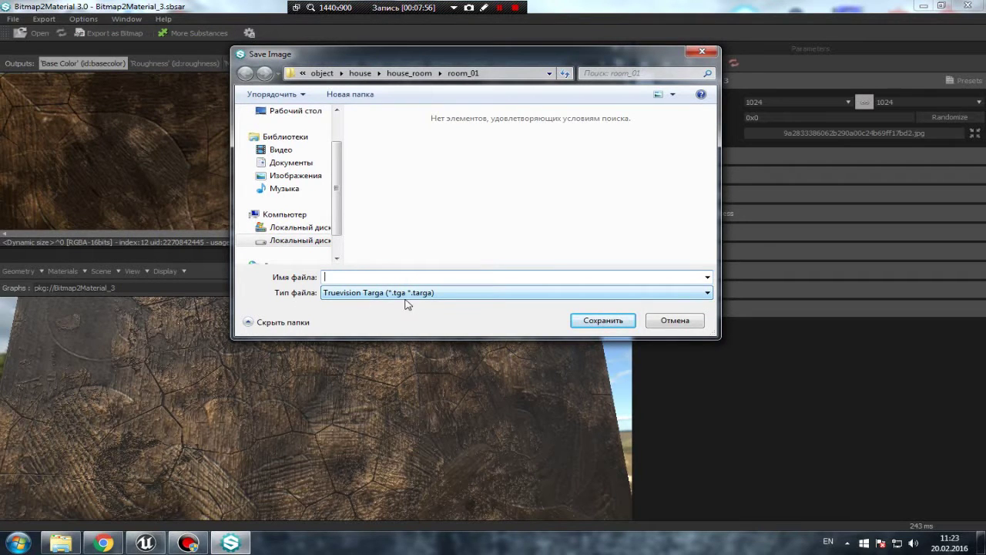
click(439, 297)
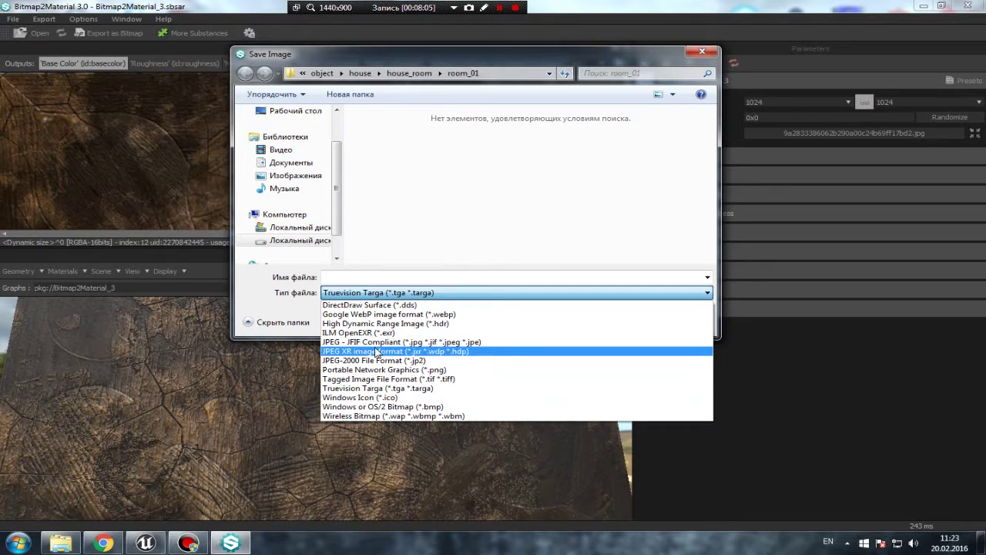
click(380, 293)
click(324, 277)
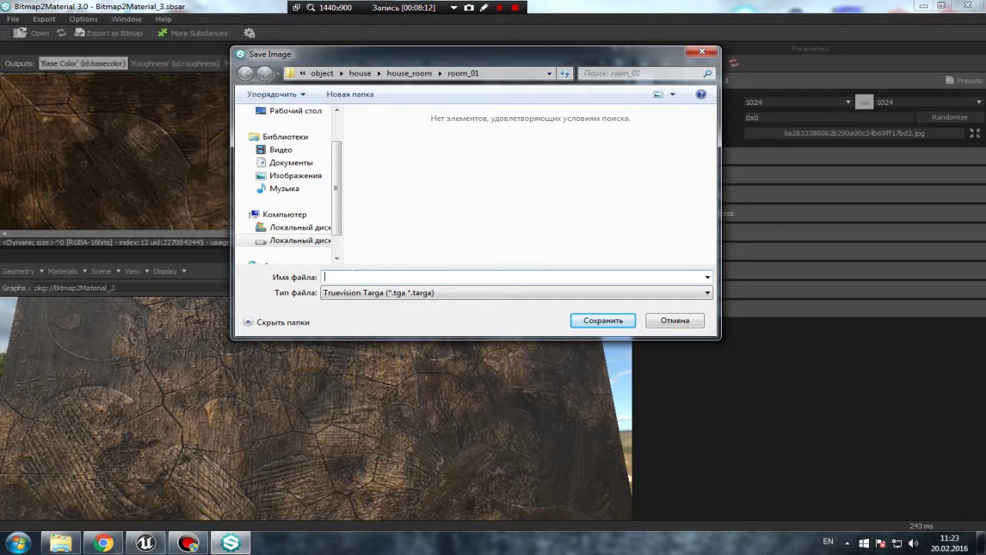
text(diffuse)
Save the base colour map as diffuse and switch the 2D view to Roughness
click(581, 319)
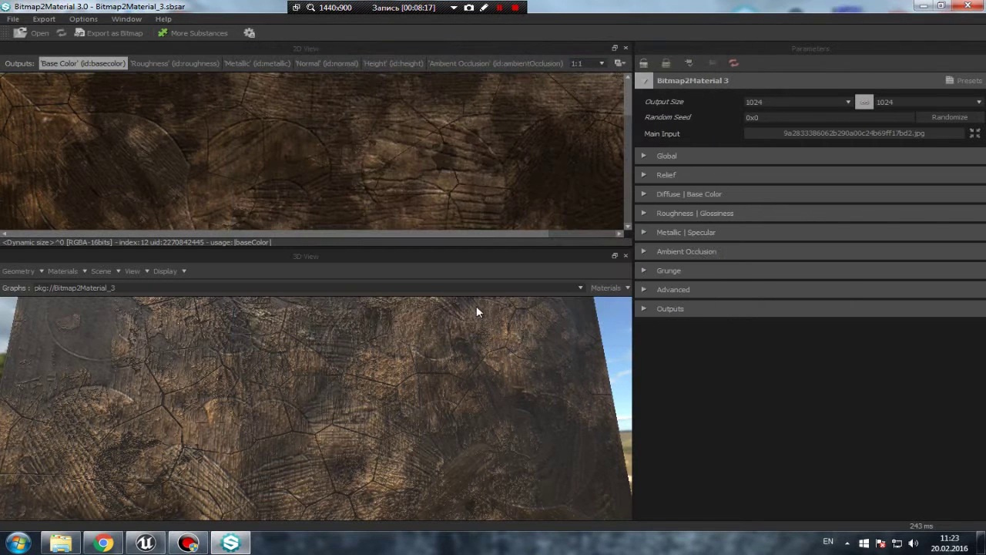
click(185, 62)
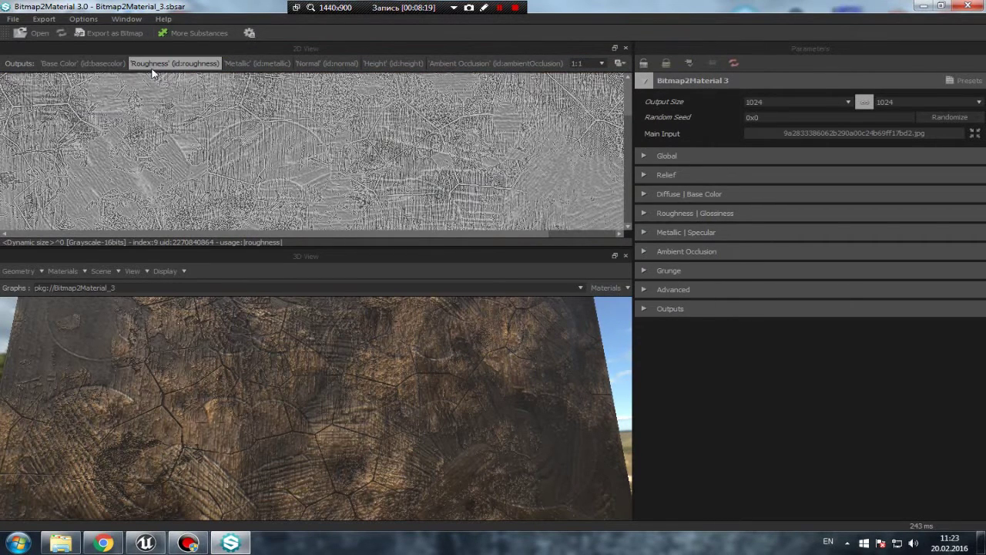
scroll(245, 139, up, 2)
scroll(245, 139, up, 1)
scroll(245, 139, up, 1)
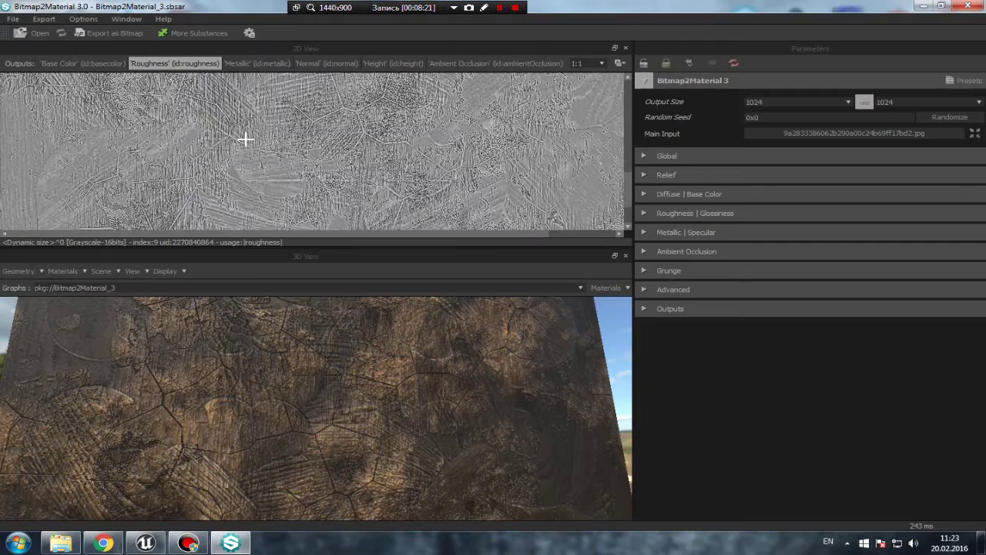
scroll(244, 138, down, 1)
scroll(245, 139, down, 1)
scroll(245, 139, down, 1)
scroll(245, 139, down, 1)
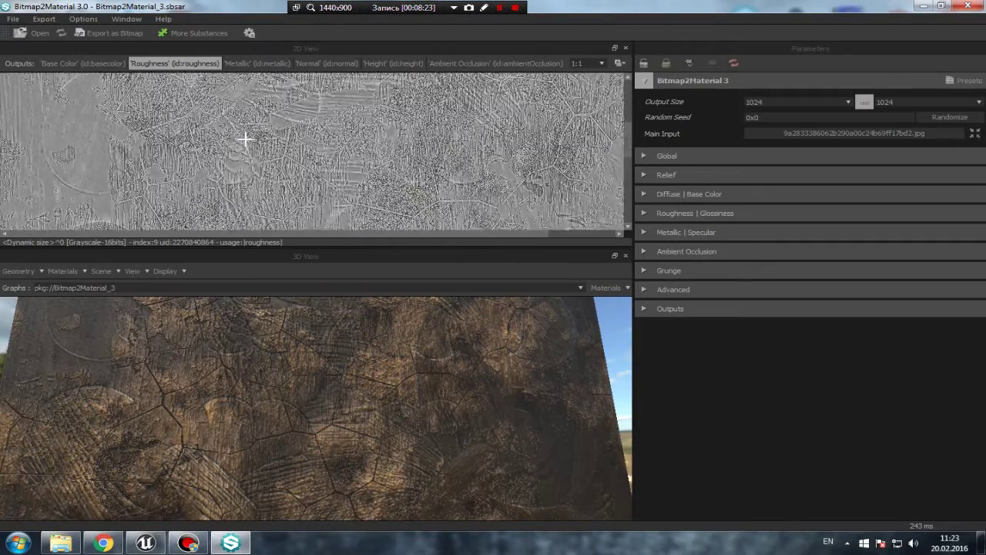
scroll(245, 139, up, 1)
scroll(245, 138, down, 1)
scroll(245, 138, up, 1)
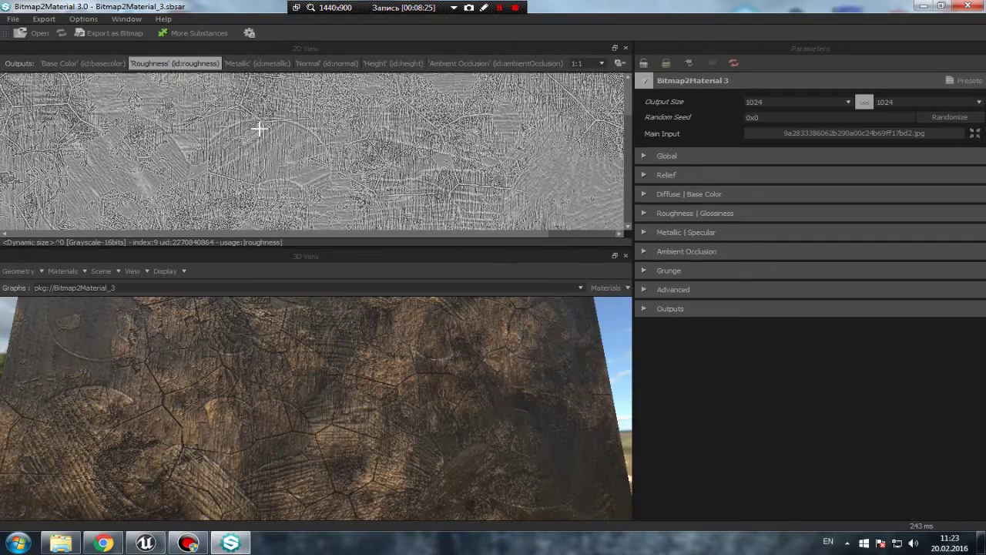
Zoom in and out on the grey cracked-wood Roughness map to inspect it
scroll(550, 187, down, 1)
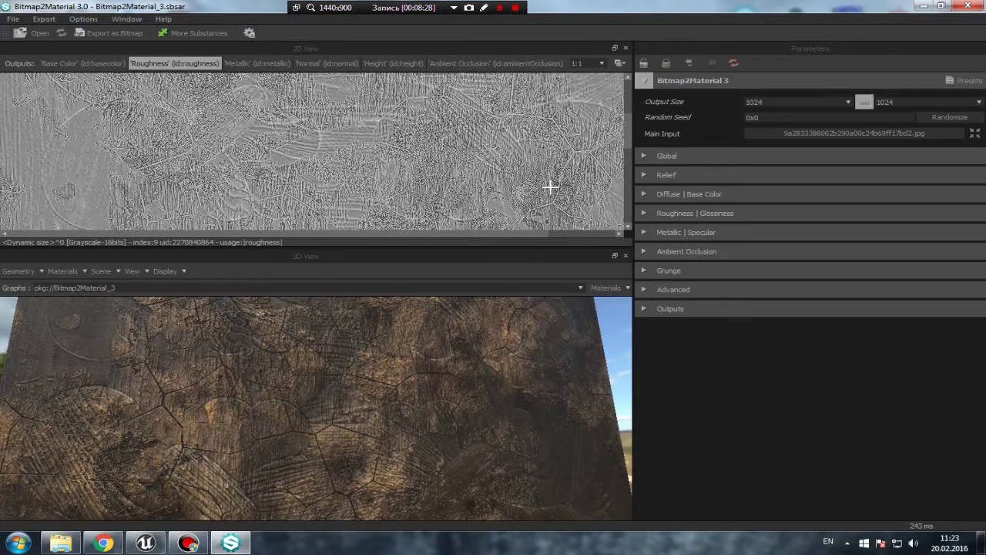
scroll(550, 187, down, 1)
scroll(550, 187, down, 1)
scroll(550, 187, up, 1)
scroll(549, 186, down, 1)
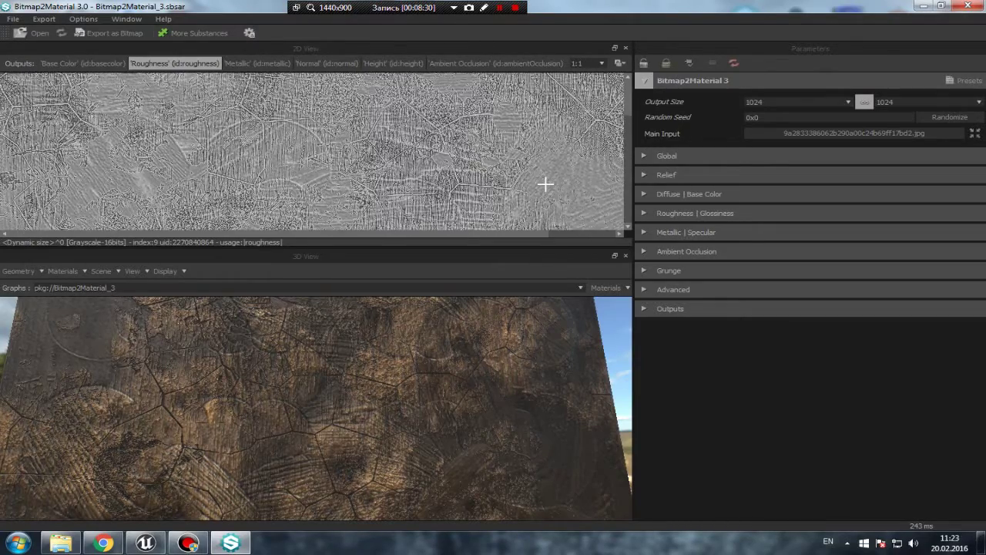
scroll(545, 184, down, 1)
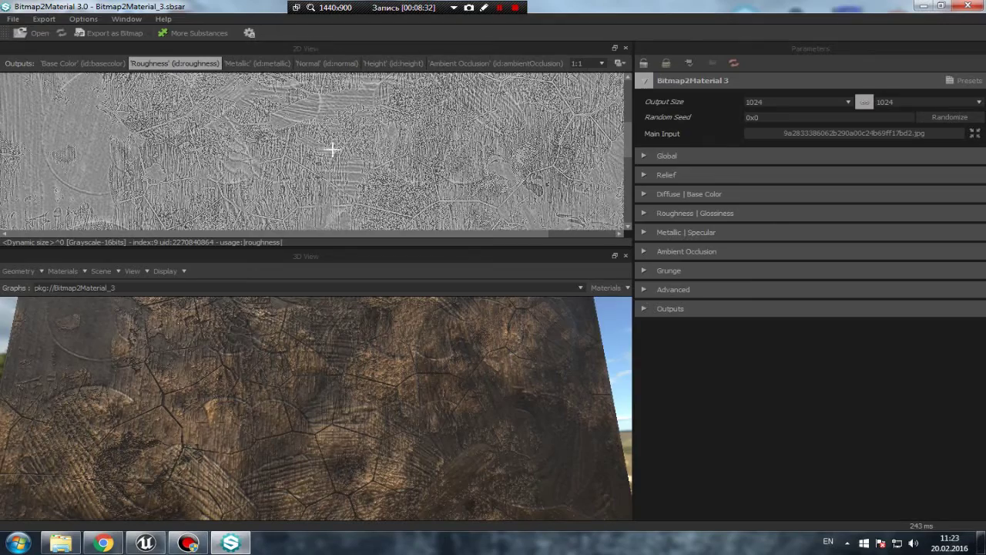
scroll(326, 150, up, 1)
scroll(326, 150, up, 1)
scroll(326, 151, up, 1)
scroll(326, 150, up, 1)
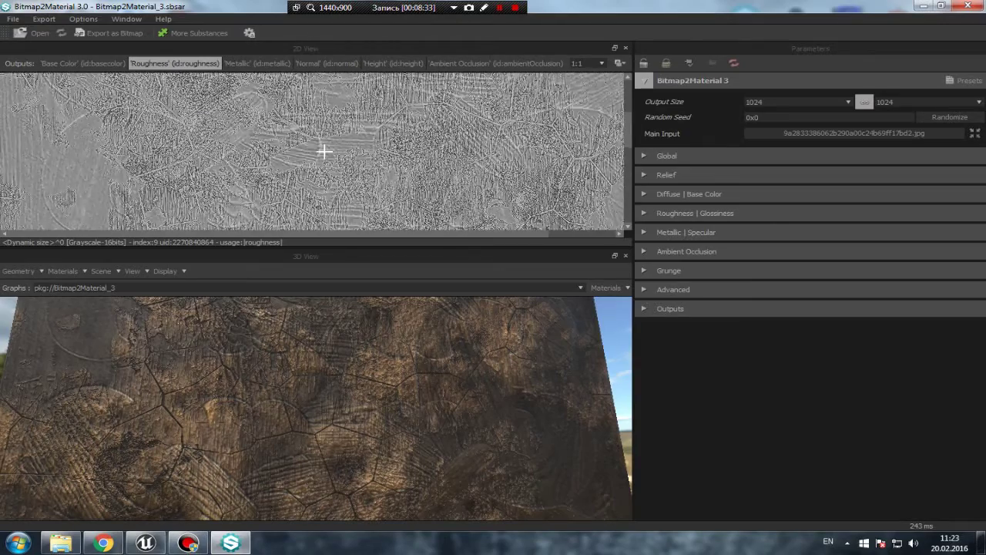
scroll(324, 152, up, 1)
scroll(323, 152, up, 1)
scroll(322, 149, up, 1)
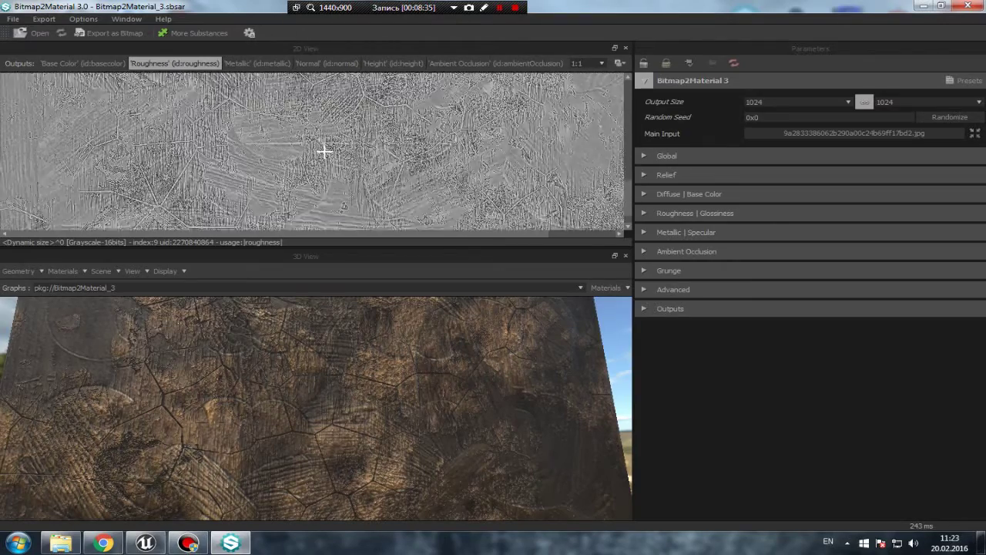
scroll(321, 147, up, 1)
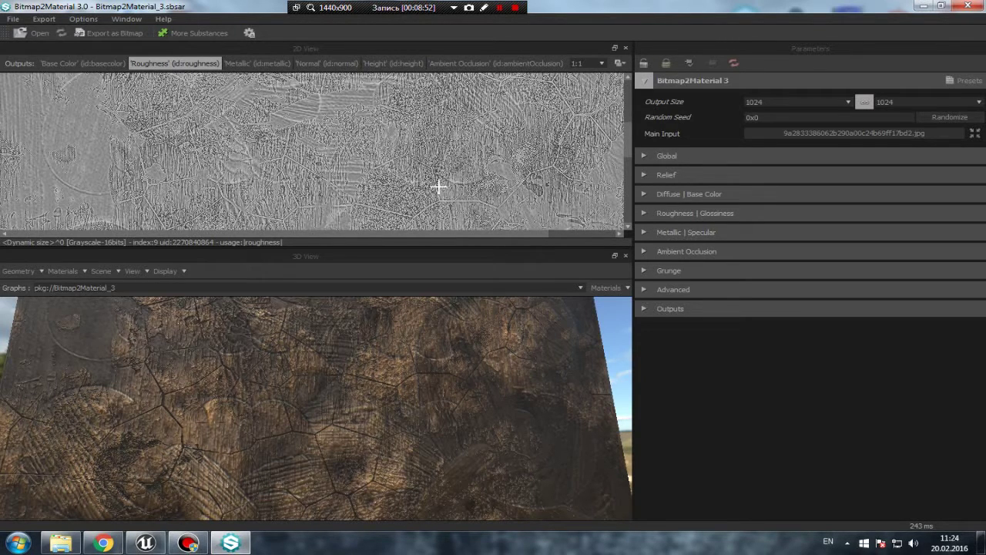
scroll(277, 132, down, 1)
scroll(277, 132, down, 1)
Export the Roughness map as the Targa file rough in room_01, then show the Metallic map
scroll(277, 131, down, 1)
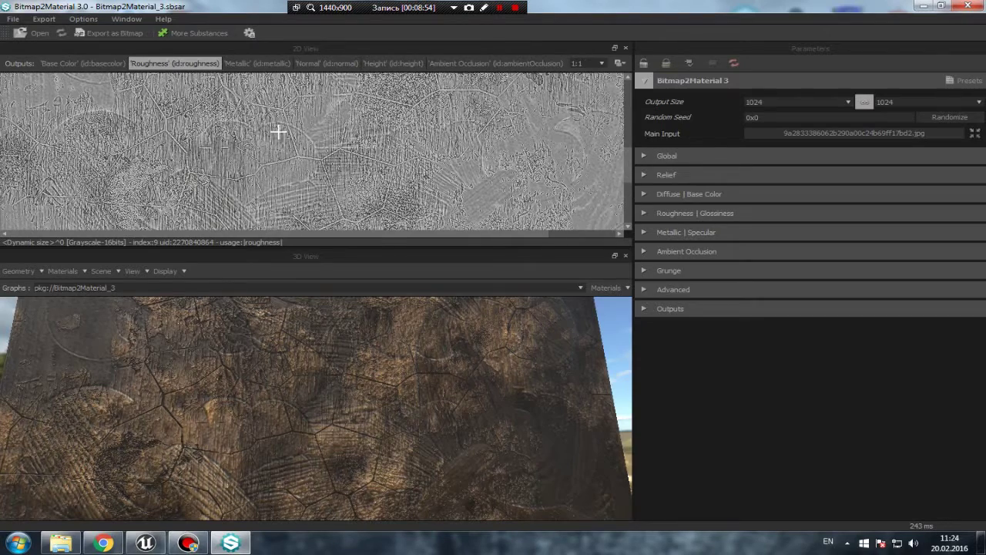
right_click(277, 131)
click(315, 184)
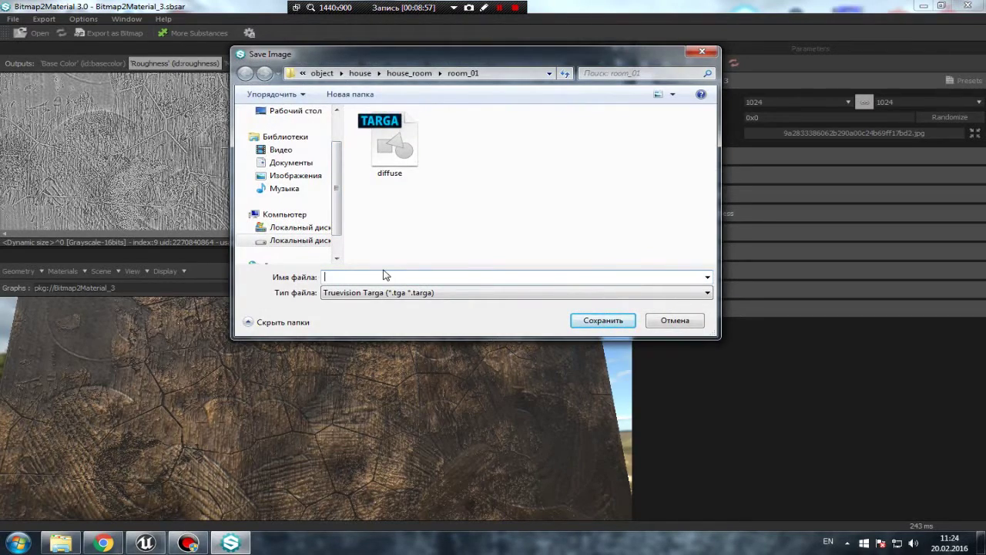
text(rough)
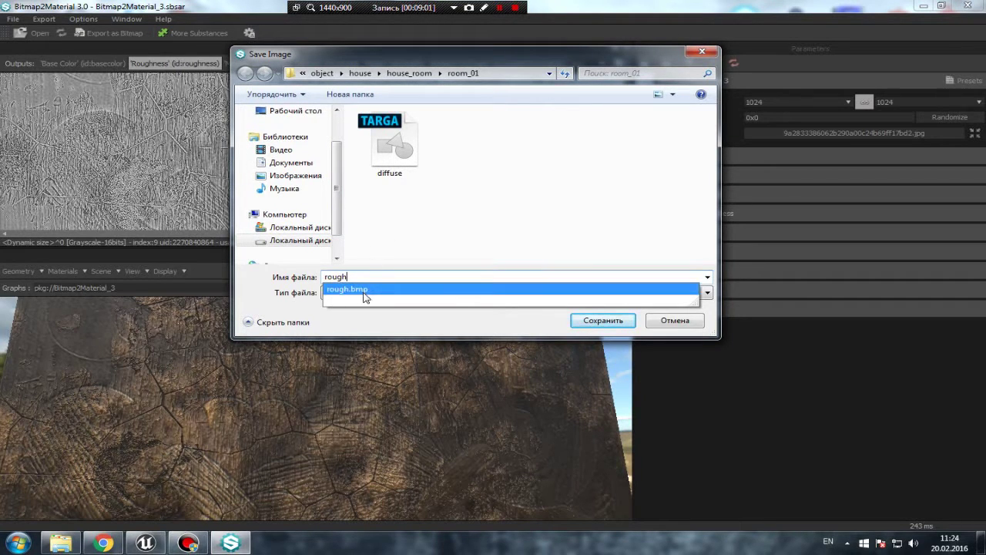
click(601, 320)
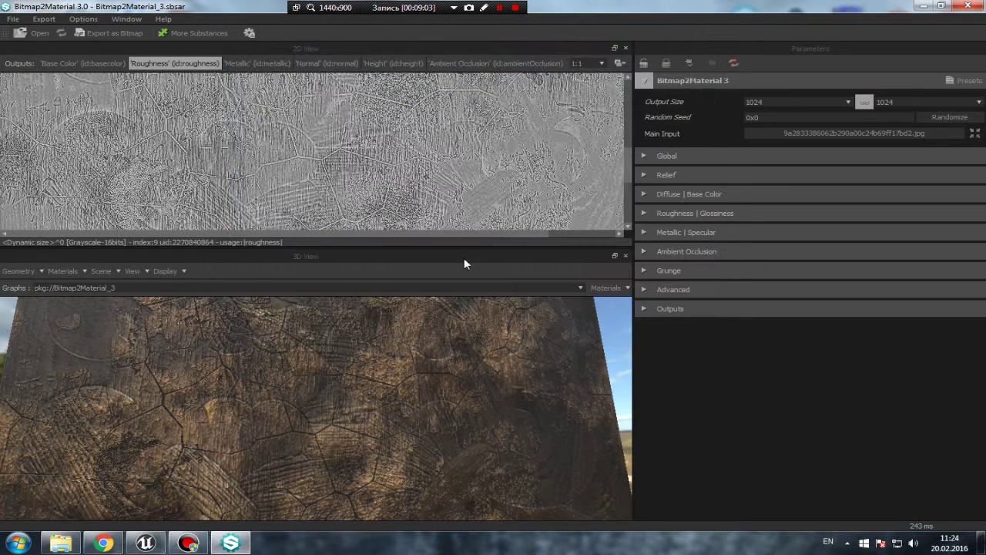
click(248, 66)
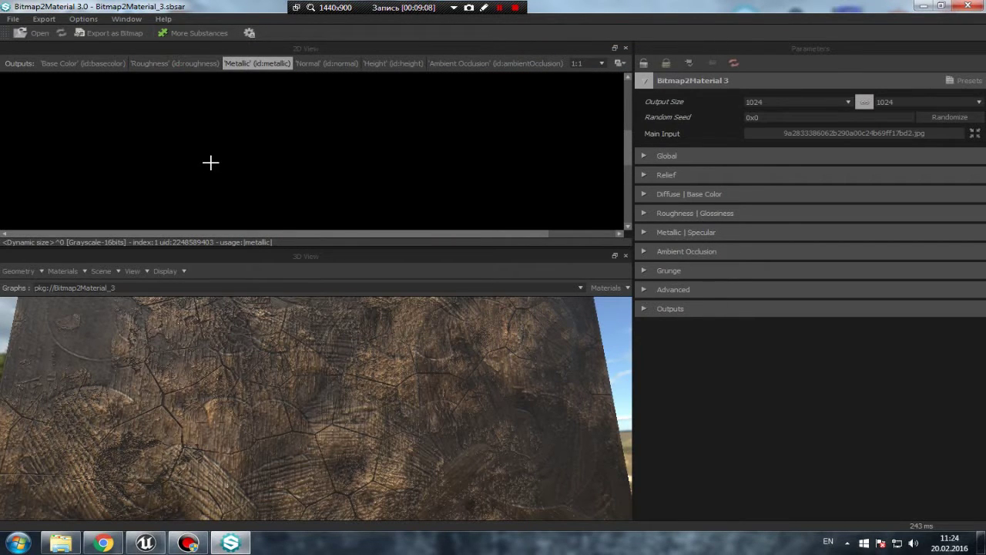
Set the Metallic | Specular keying Range to 0,160 and save the map as metal
click(644, 233)
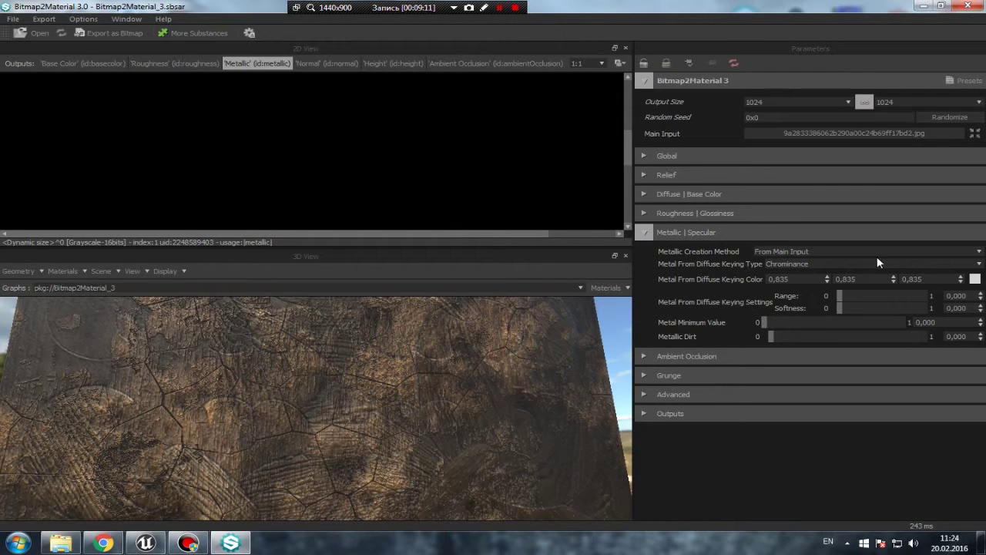
drag(838, 296, 852, 296)
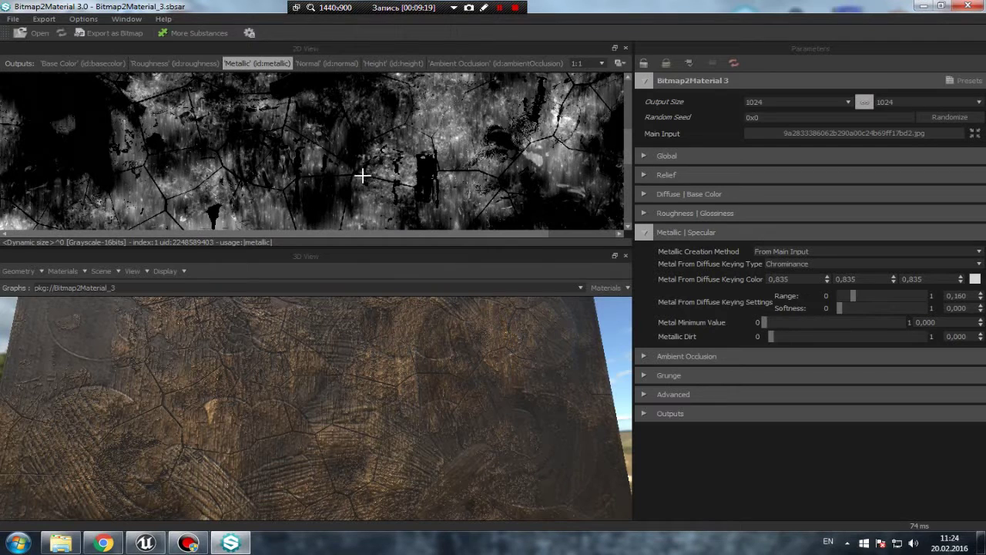
right_click(363, 176)
click(424, 224)
right_click(314, 183)
click(376, 237)
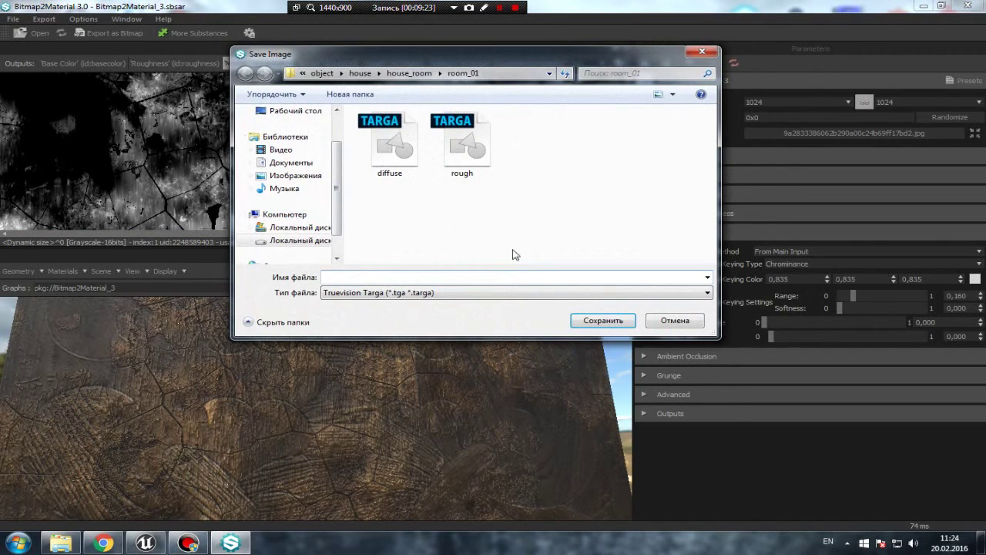
text(met)
text(al)
click(598, 321)
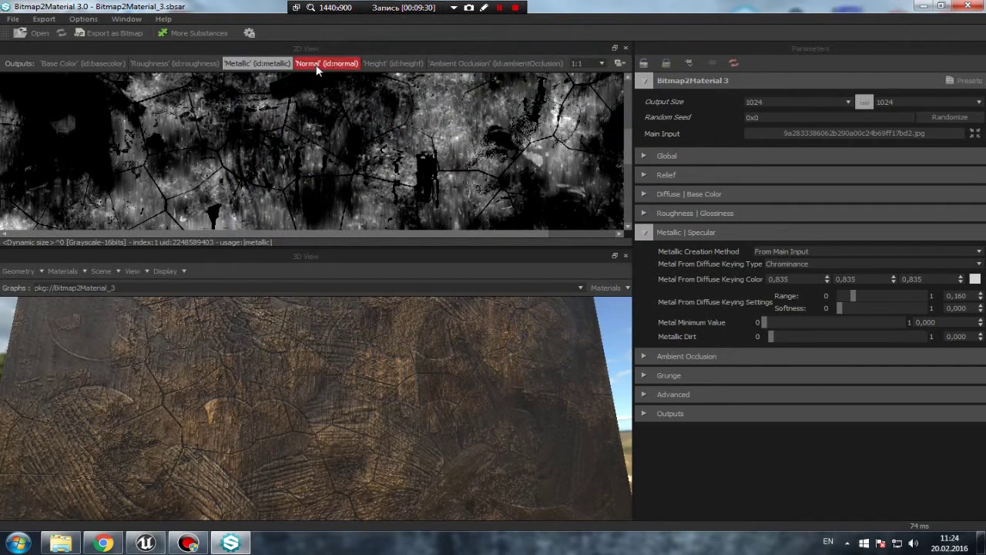
Display the Normal map and save it as the Targa file normal in room_01
click(319, 66)
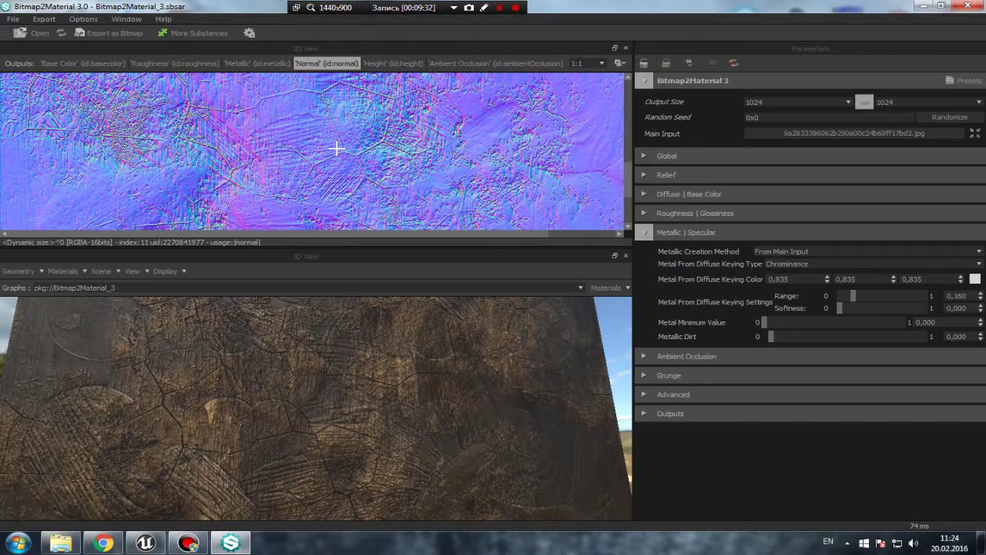
scroll(335, 147, down, 5)
scroll(336, 148, down, 2)
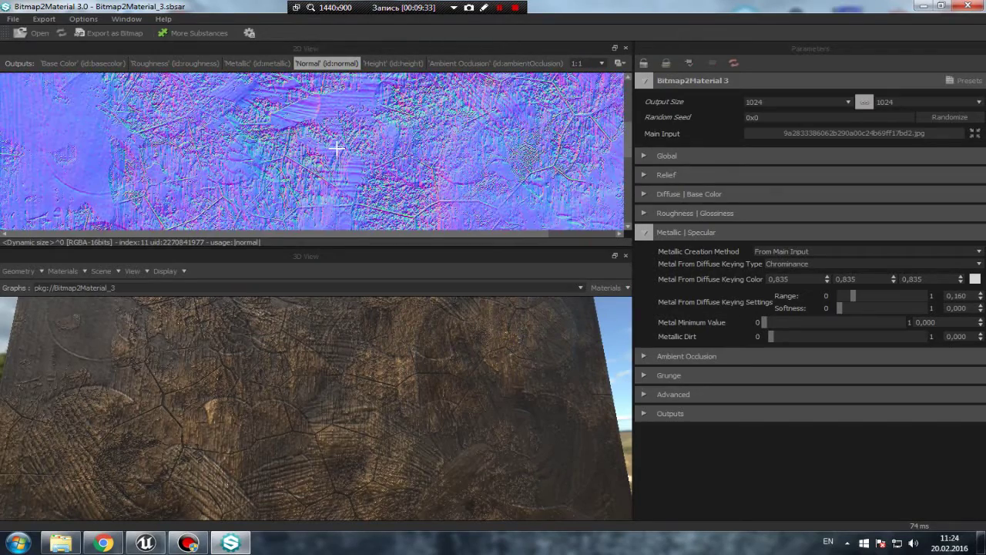
right_click(336, 148)
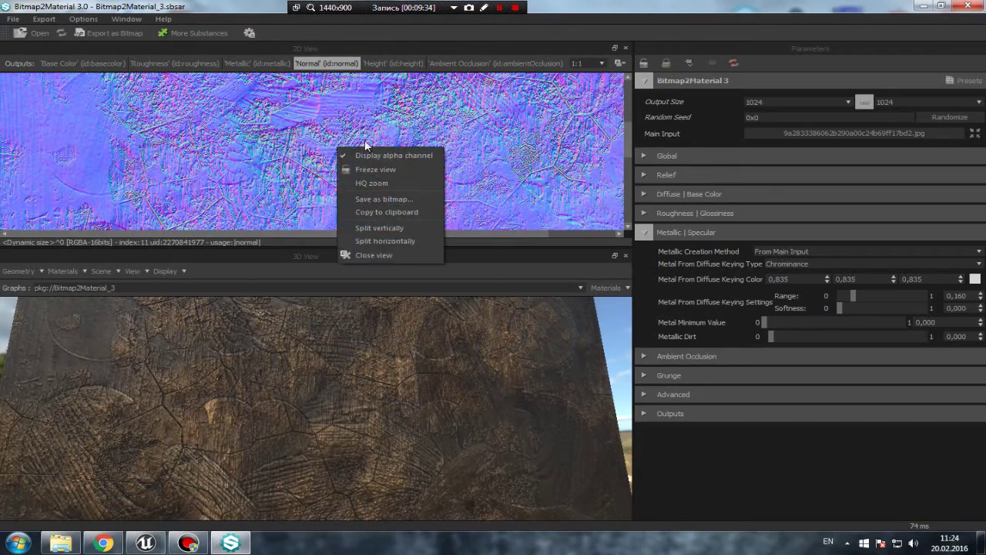
click(394, 201)
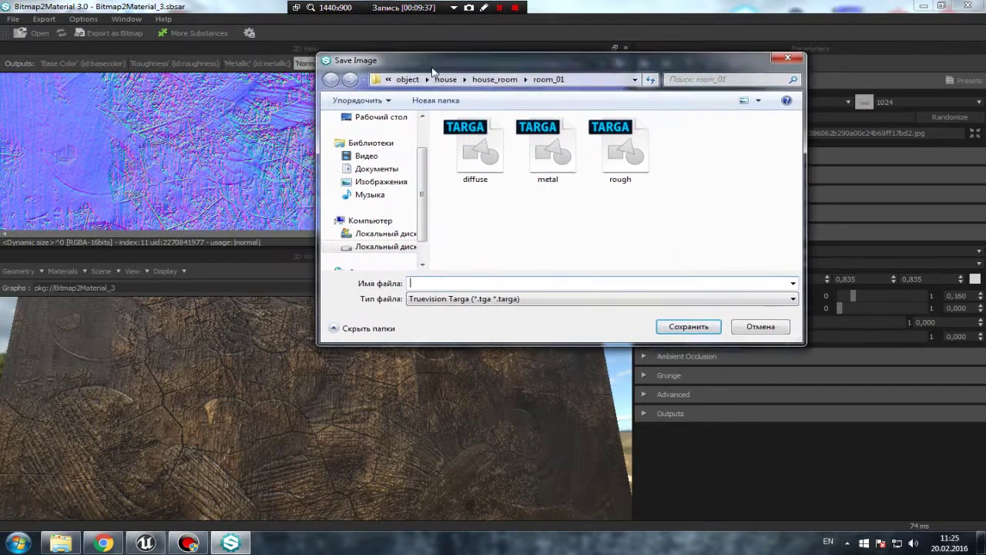
drag(491, 60, 372, 80)
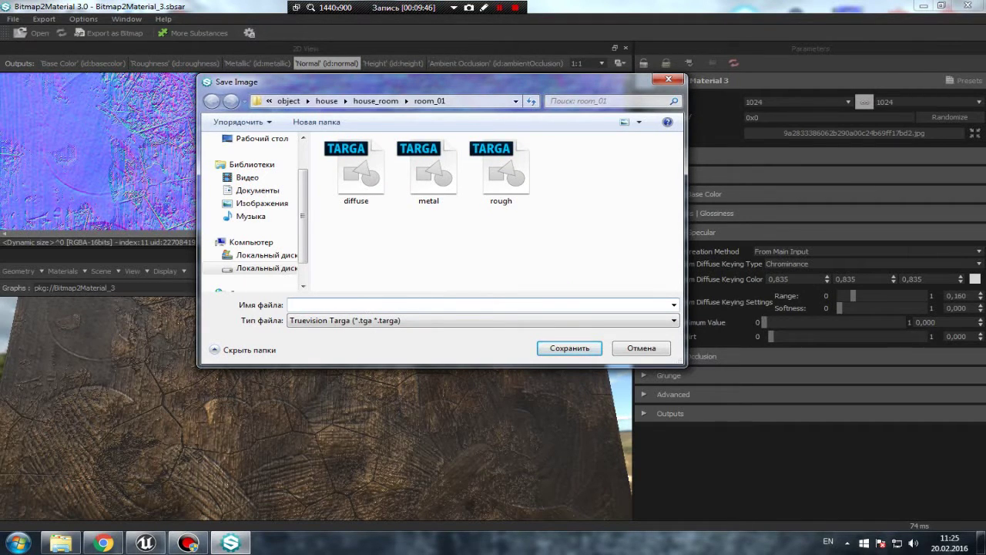
drag(329, 82, 434, 85)
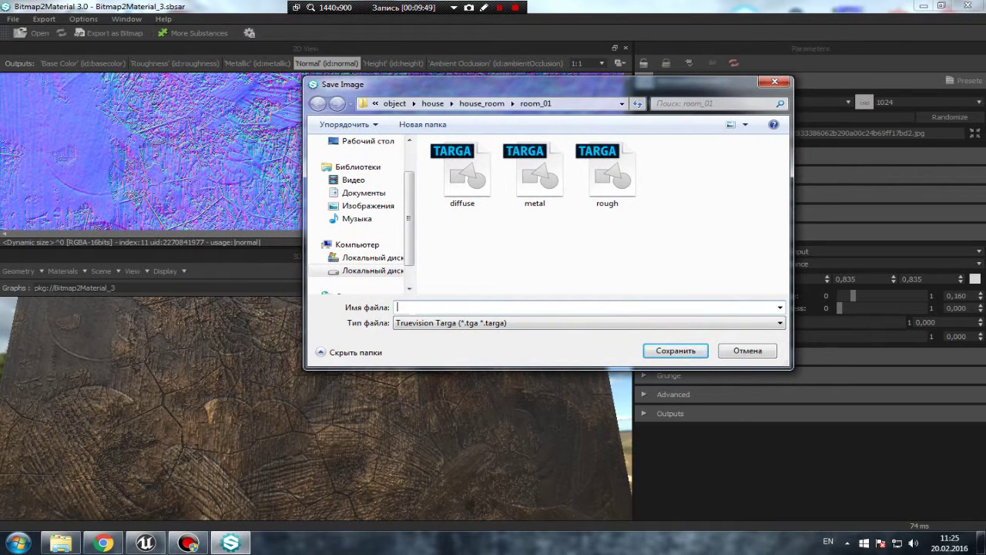
text(nor)
text(mal)
click(663, 351)
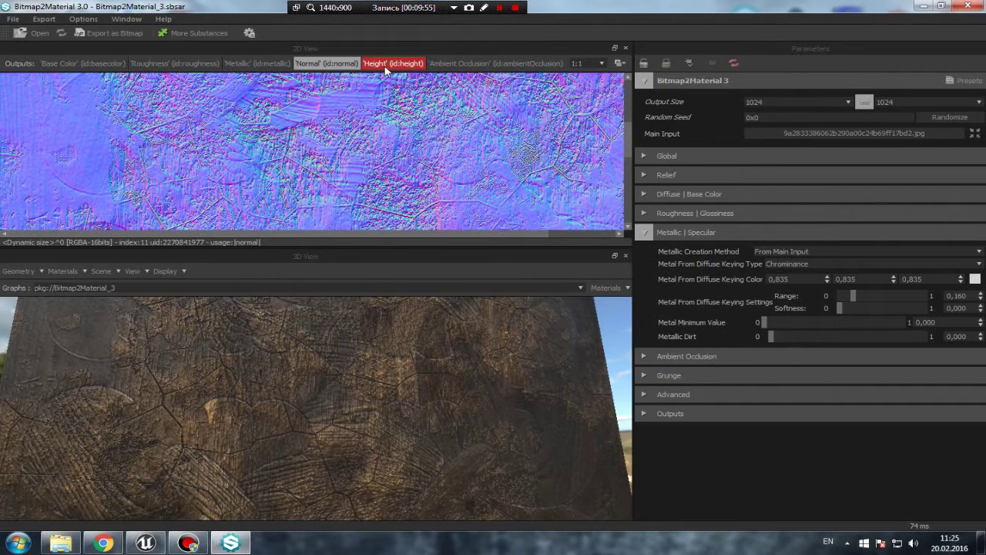
Look at the Height map, then display the Ambient Occlusion map in the 2D view
click(385, 65)
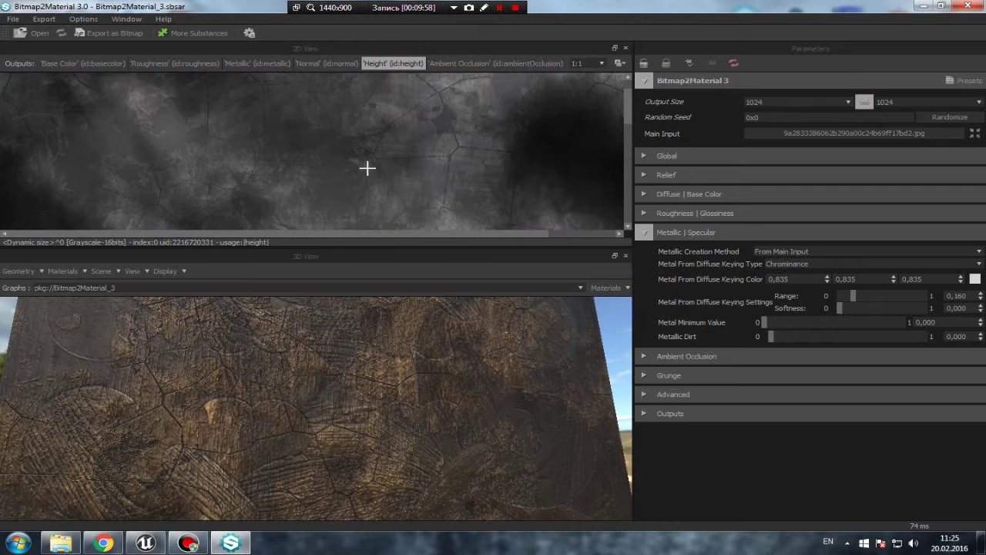
scroll(367, 168, down, 3)
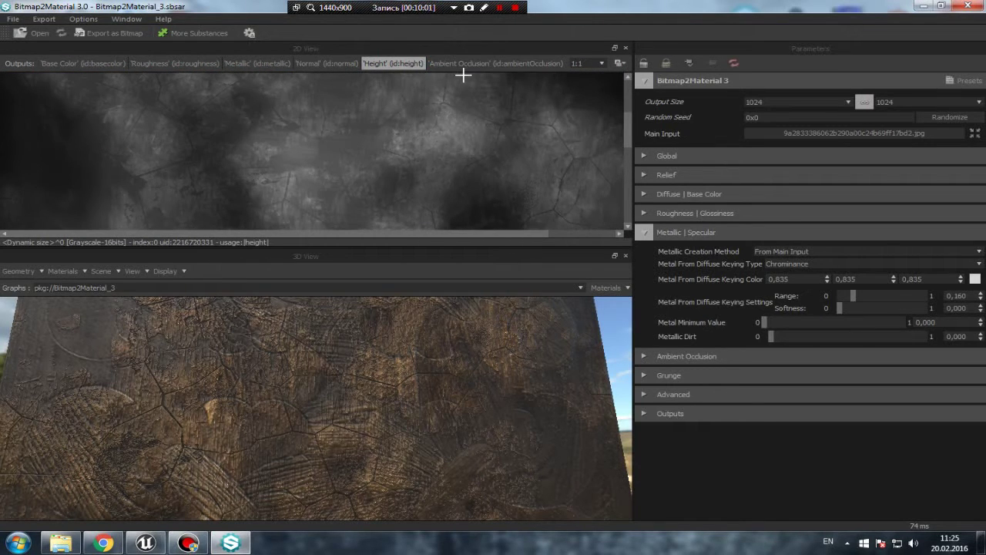
click(469, 66)
right_click(344, 141)
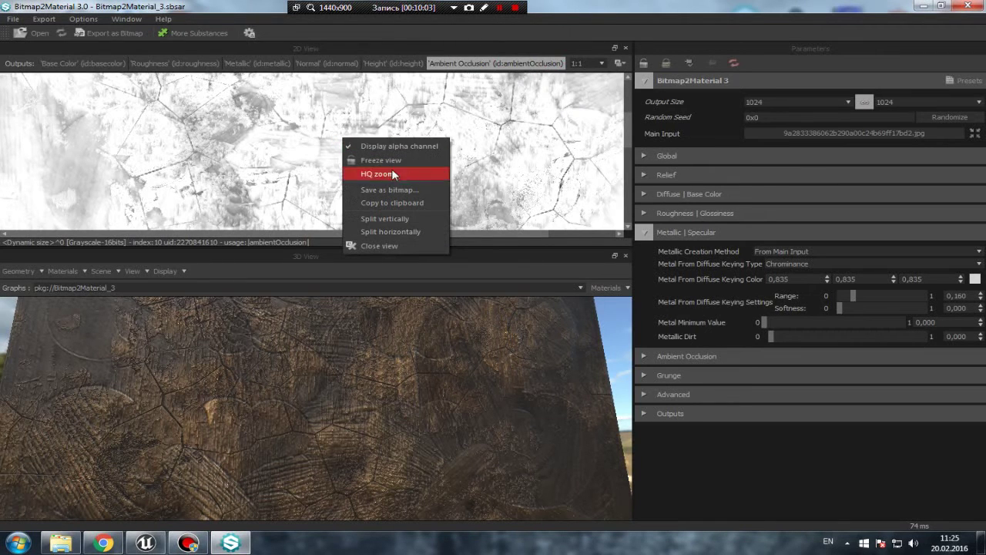
click(691, 409)
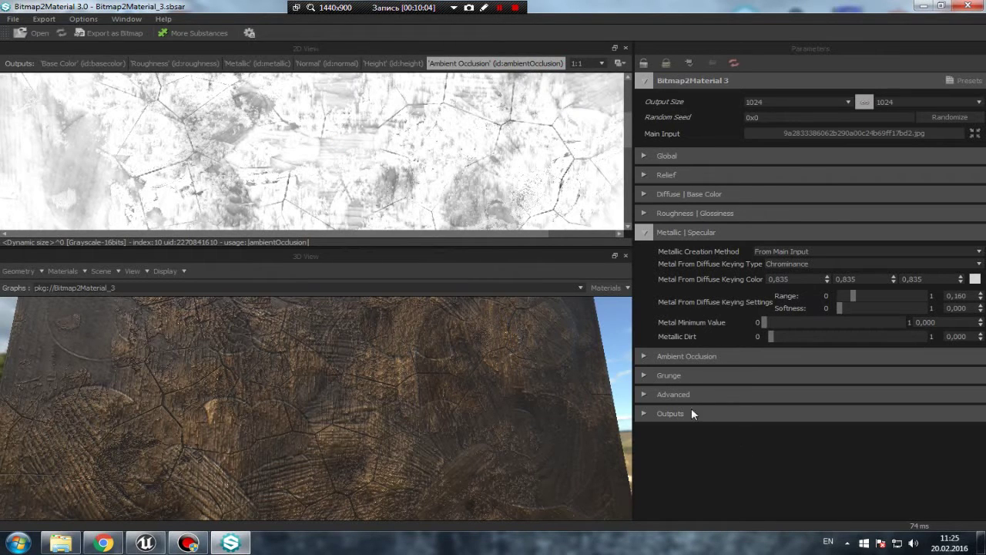
Expand the Ambient Occlusion settings and raise the AO Levels midpoint to 0.685
click(645, 233)
click(647, 253)
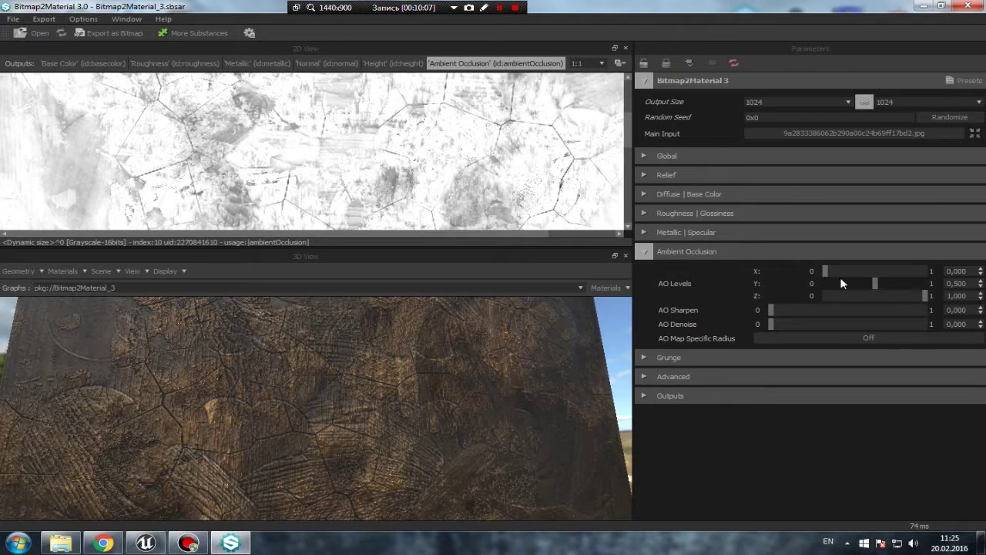
drag(824, 271, 893, 282)
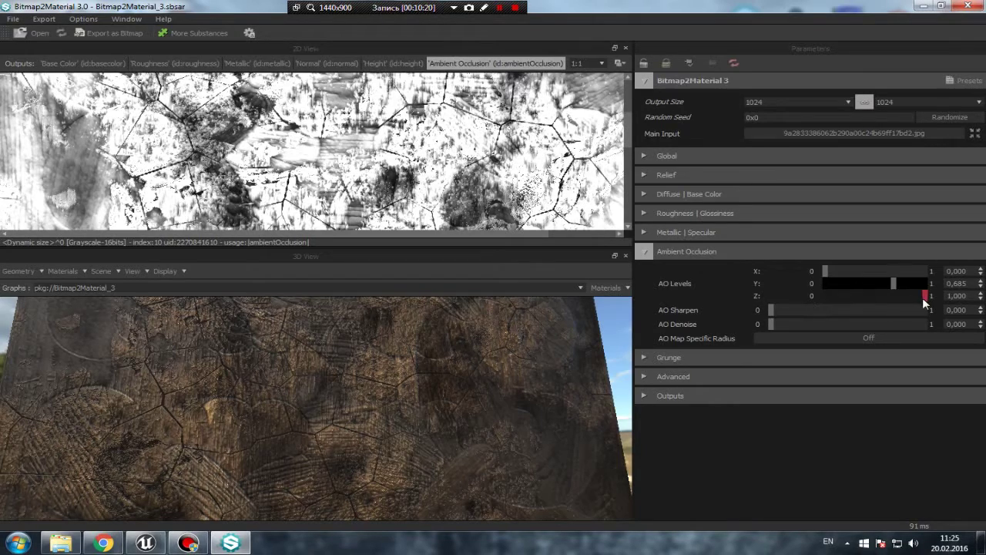
mouse_move(923, 296)
mouse_down()
mouse_move(840, 298)
mouse_move(930, 296)
mouse_up()
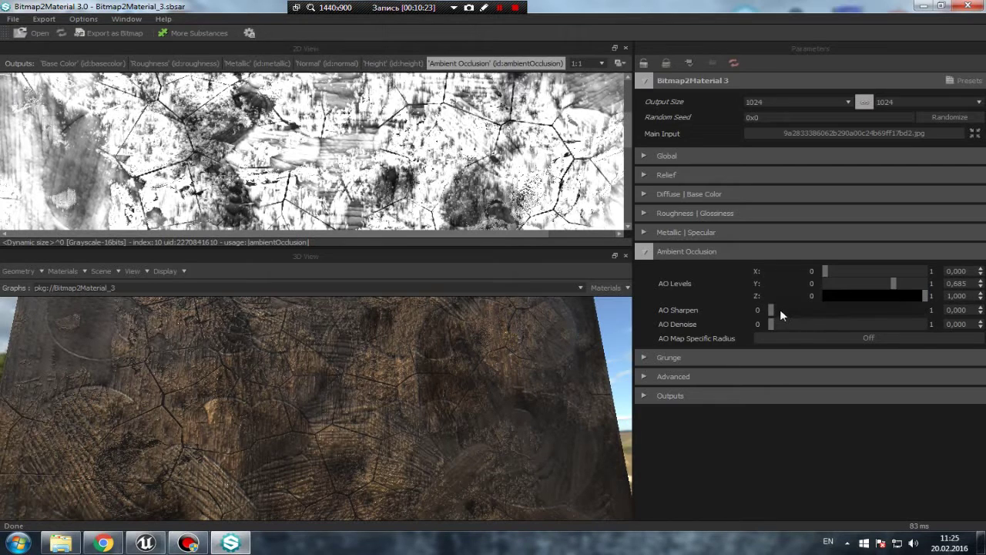
click(850, 338)
click(886, 337)
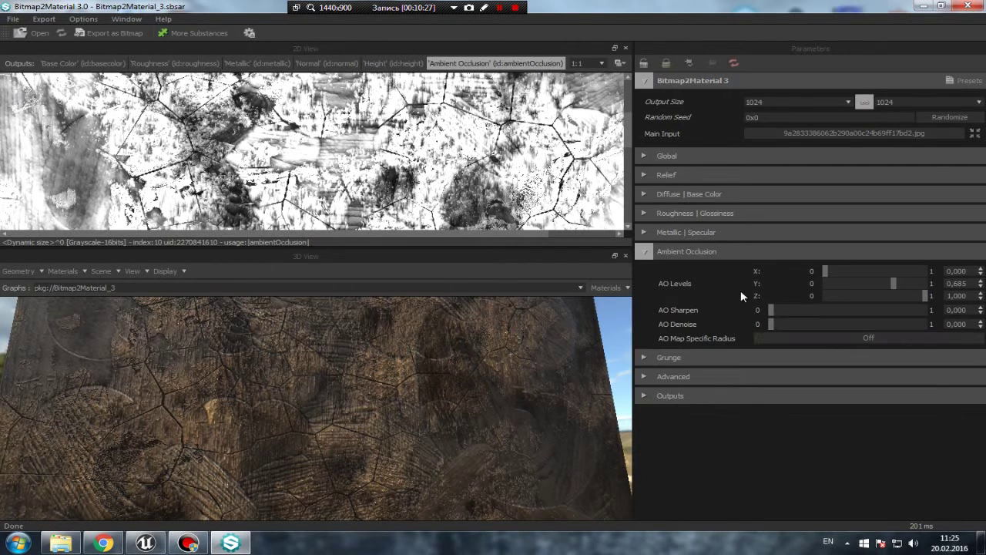
Save the AO map as the Targa file AO in room_01 and collapse its section
right_click(394, 137)
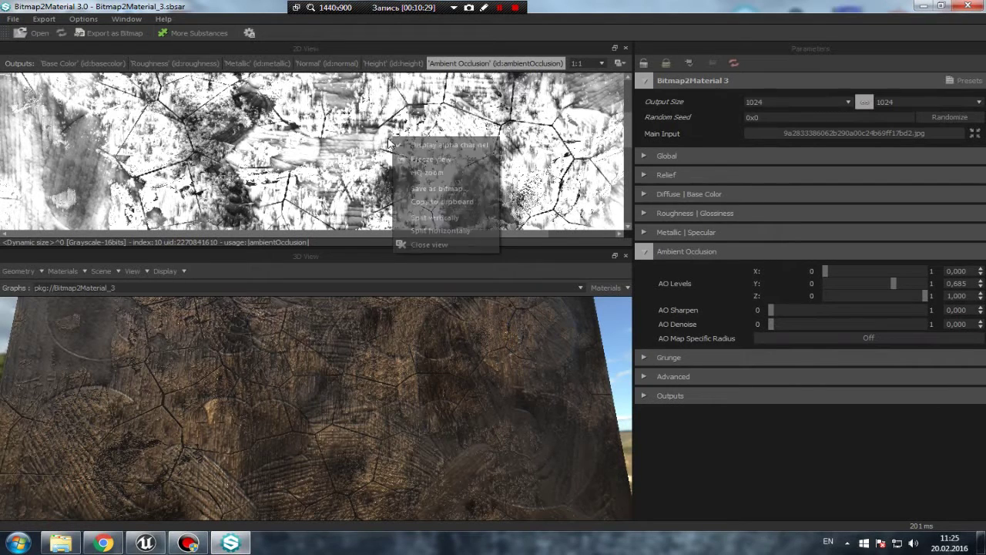
click(453, 190)
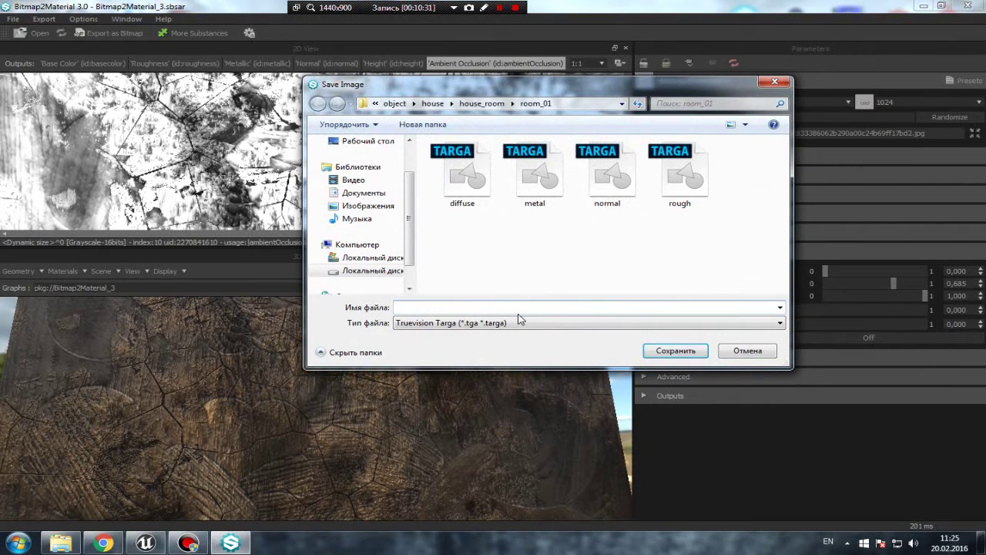
text(AO)
click(707, 347)
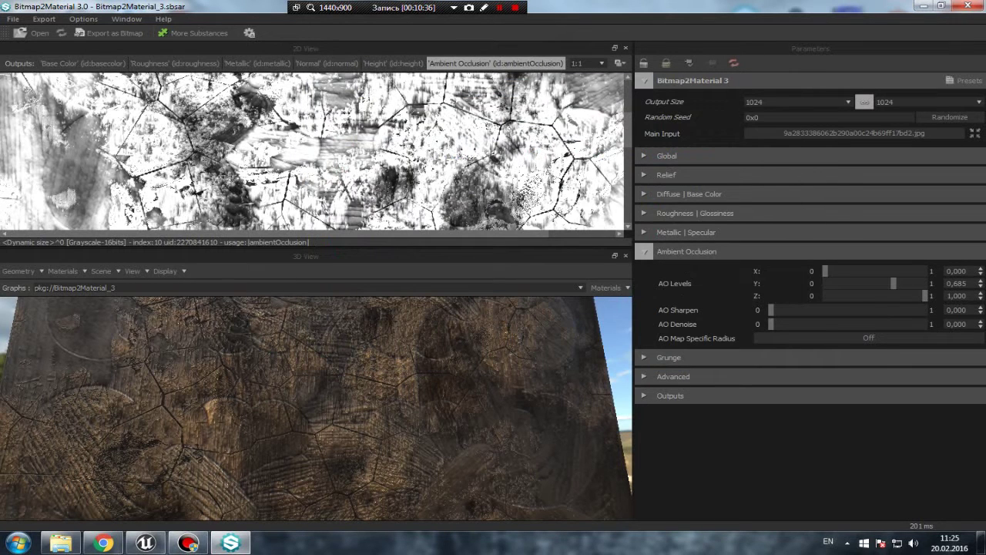
click(645, 252)
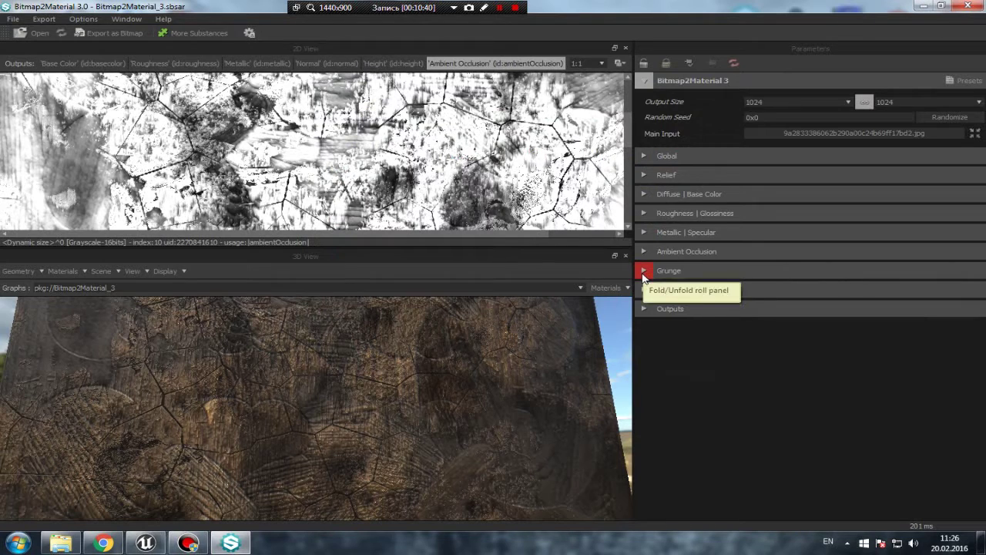
Switch the Specular output On and compare its map with the Roughness map
click(644, 176)
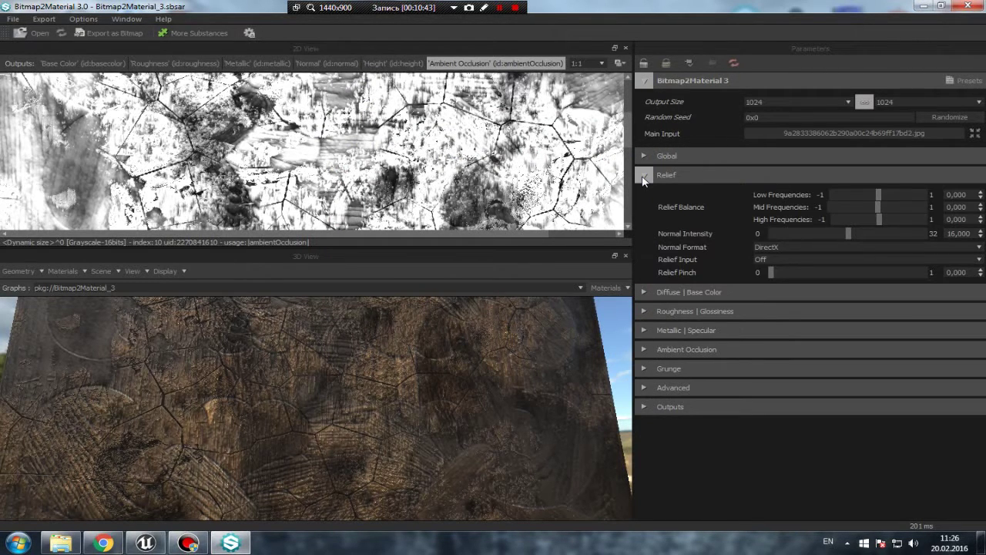
click(644, 176)
click(644, 309)
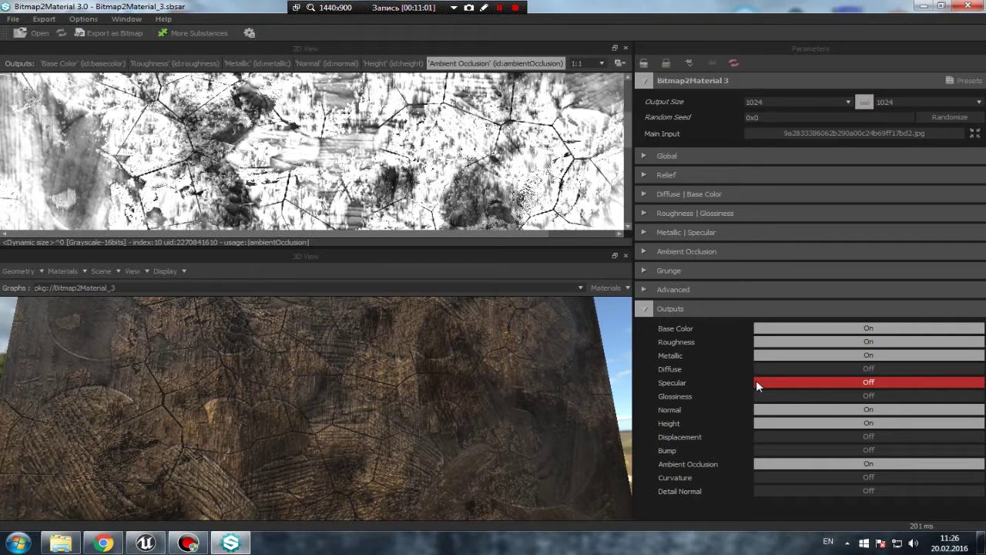
click(756, 382)
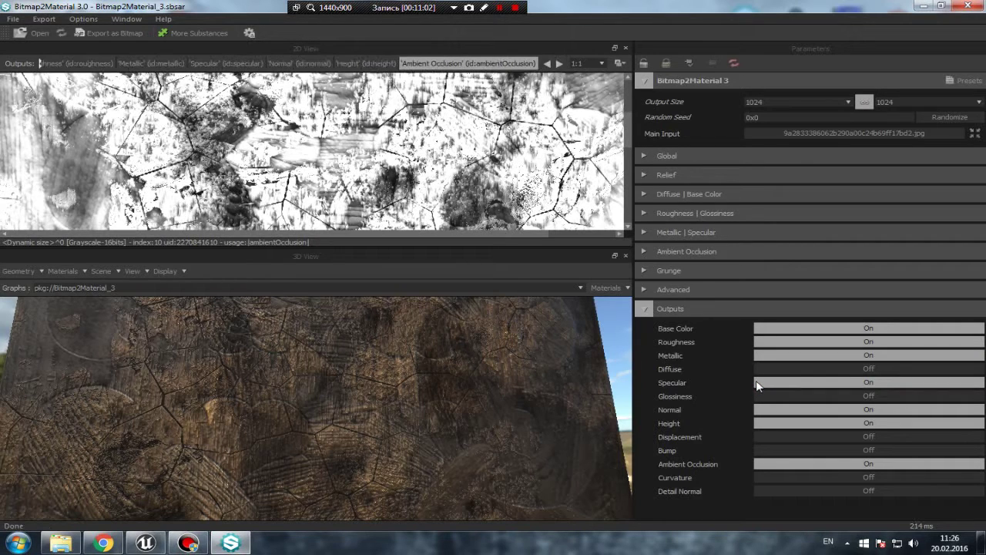
click(546, 64)
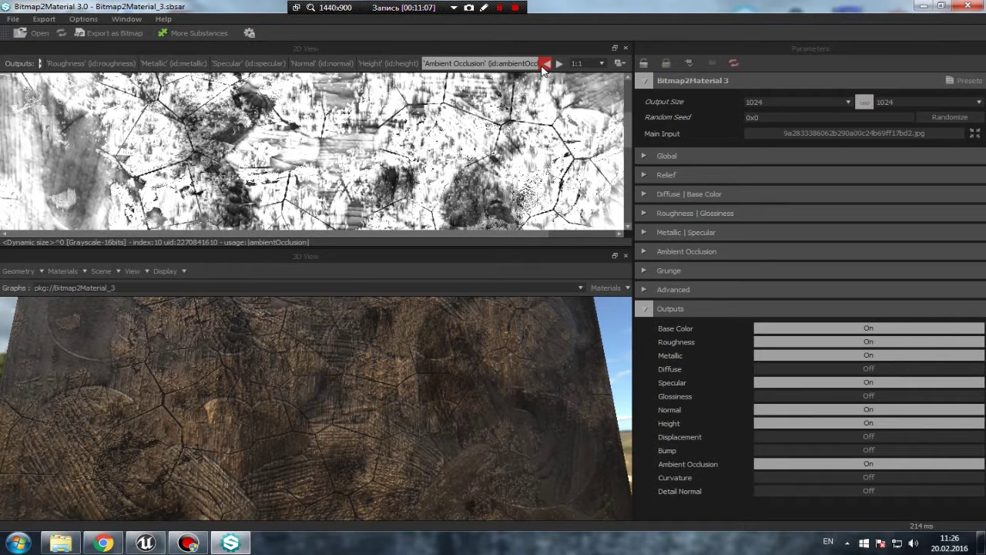
click(265, 65)
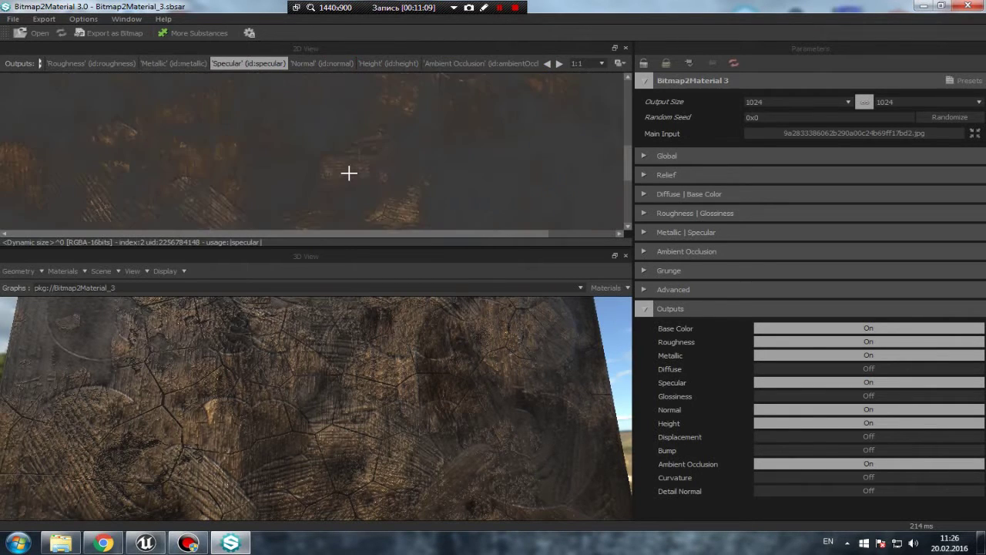
scroll(349, 173, down, 1)
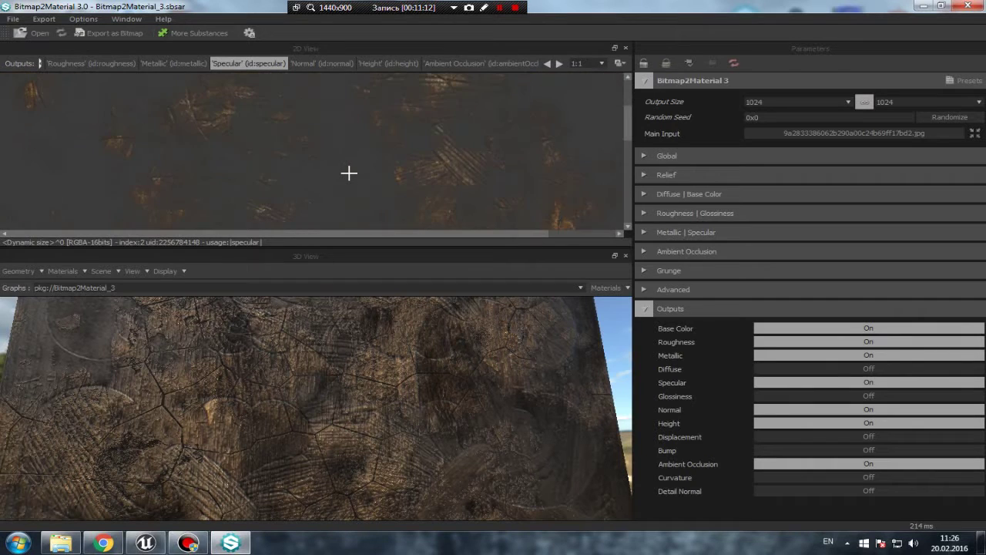
scroll(349, 172, down, 1)
scroll(349, 173, down, 1)
scroll(349, 172, down, 2)
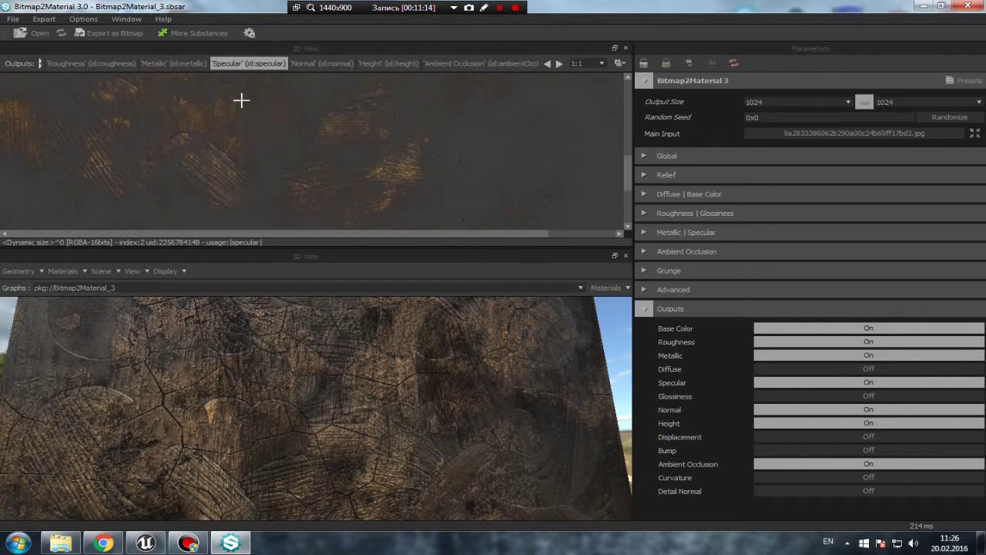
click(90, 63)
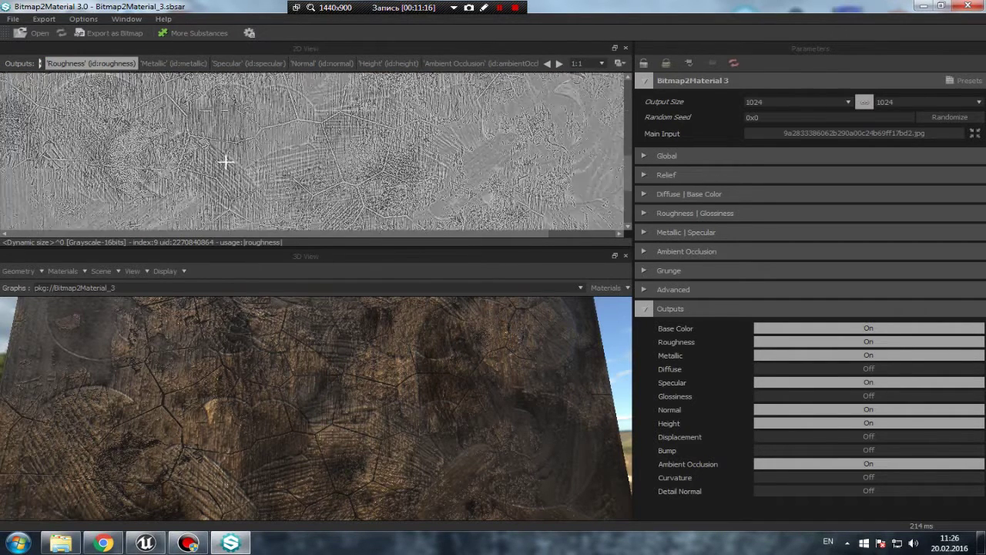
click(238, 64)
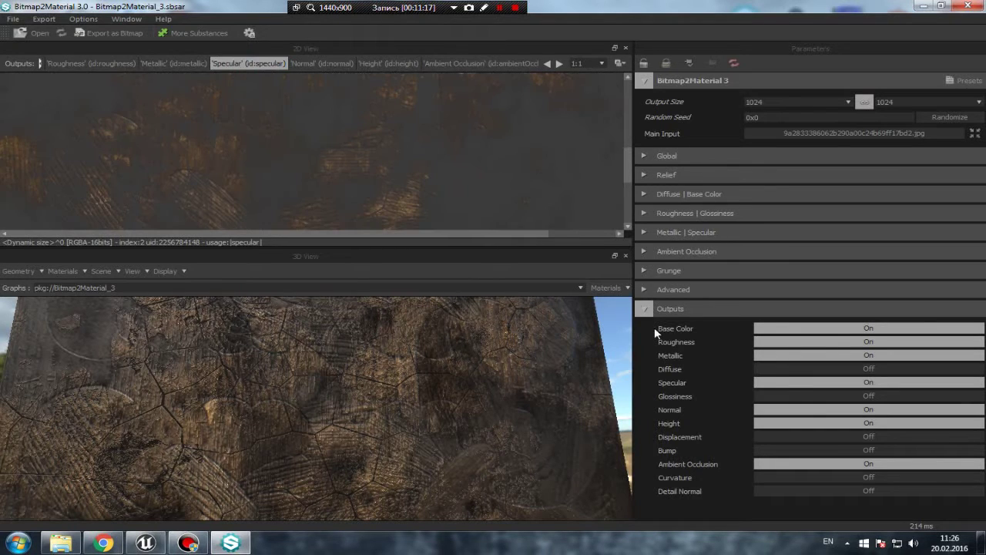
Switch the Glossiness output On and view the grayscale Glossiness map
click(819, 396)
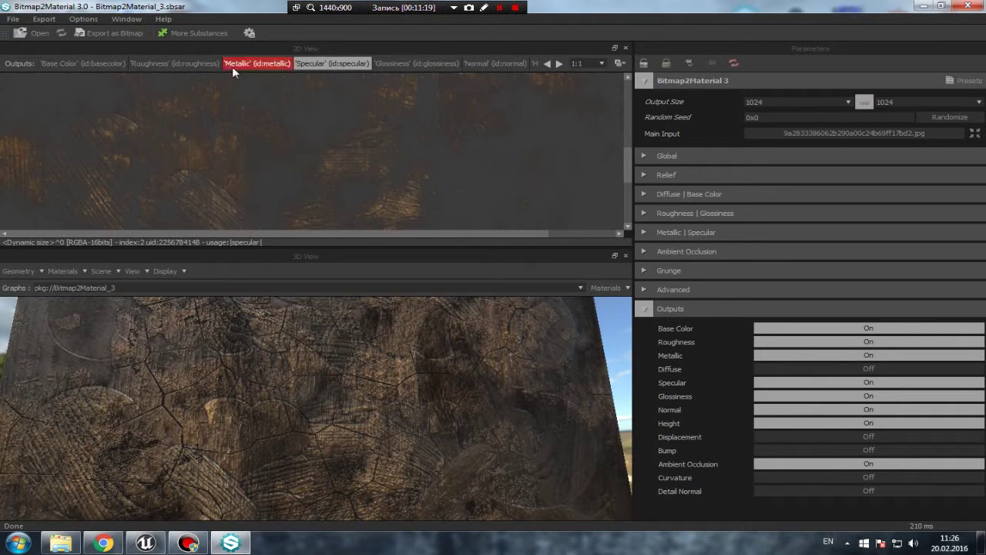
click(400, 64)
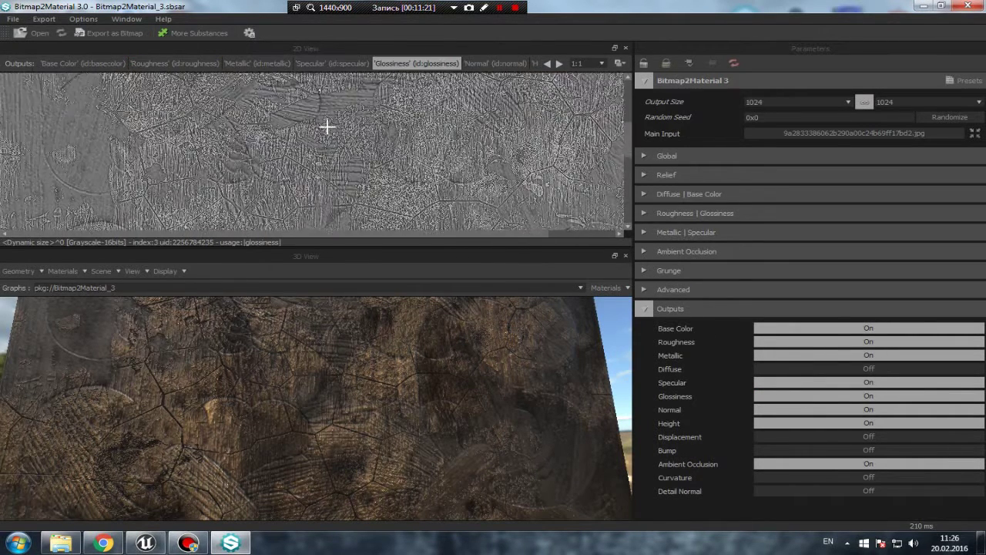
scroll(327, 127, up, 2)
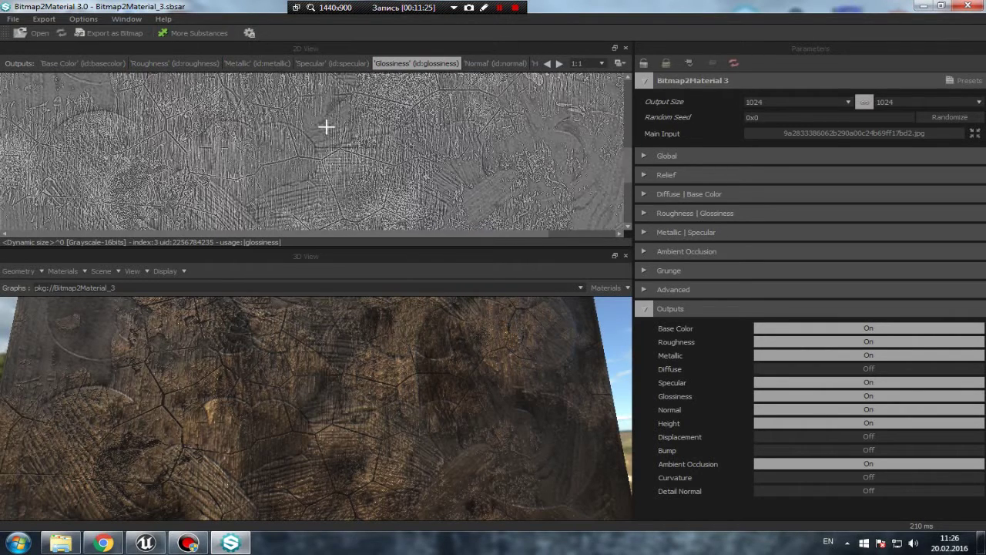
scroll(327, 127, up, 2)
scroll(297, 141, up, 2)
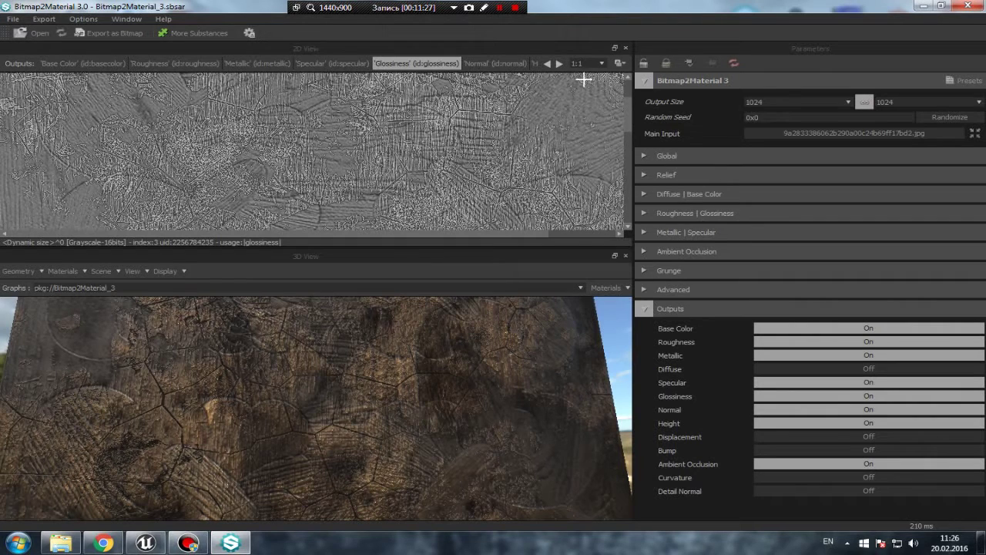
scroll(466, 148, up, 2)
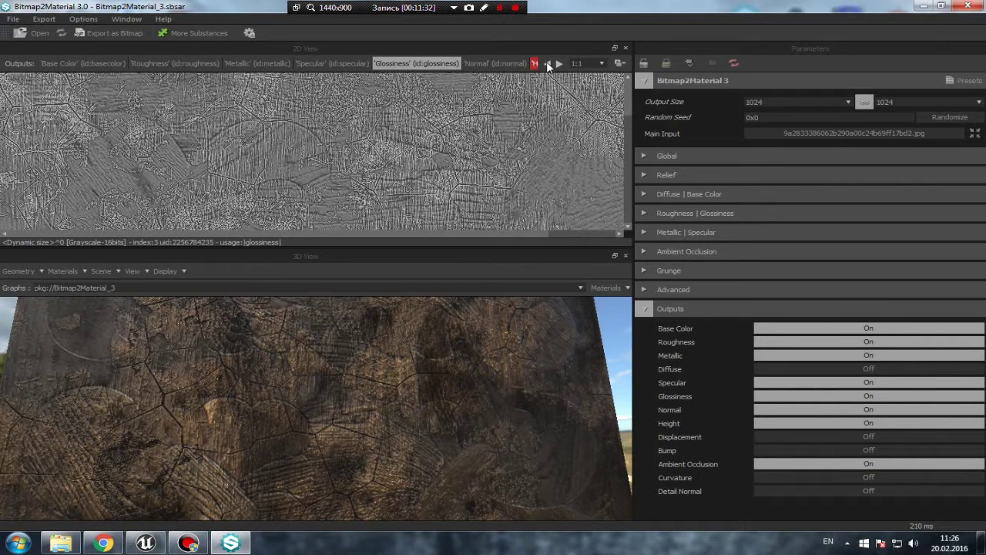
Change the Glossiness map's preview scale to 25%, then 50%
click(601, 64)
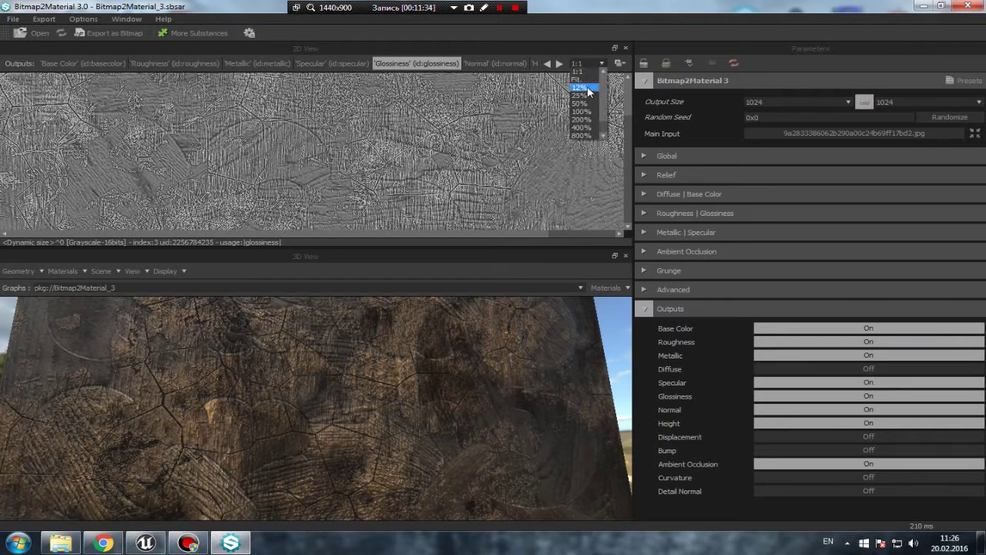
click(583, 95)
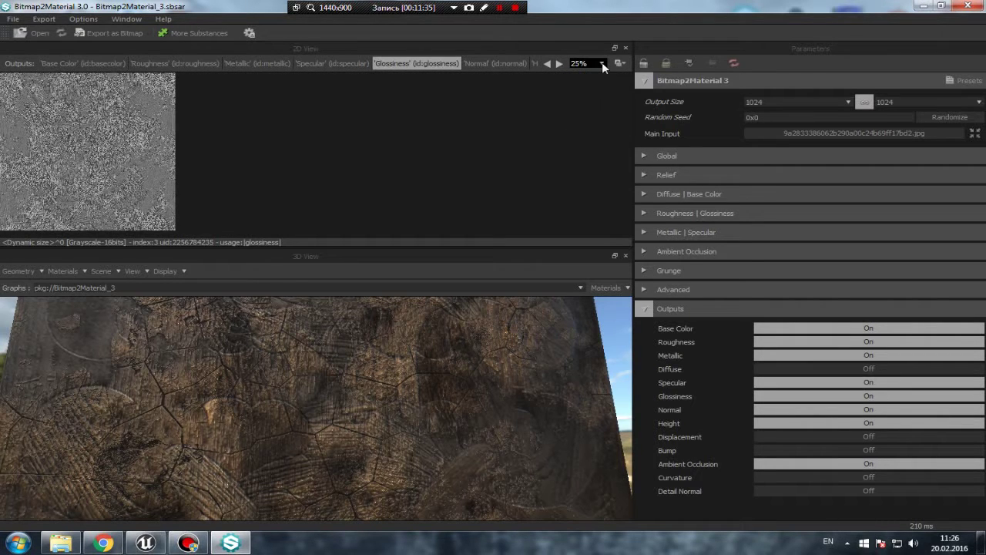
click(601, 65)
click(583, 106)
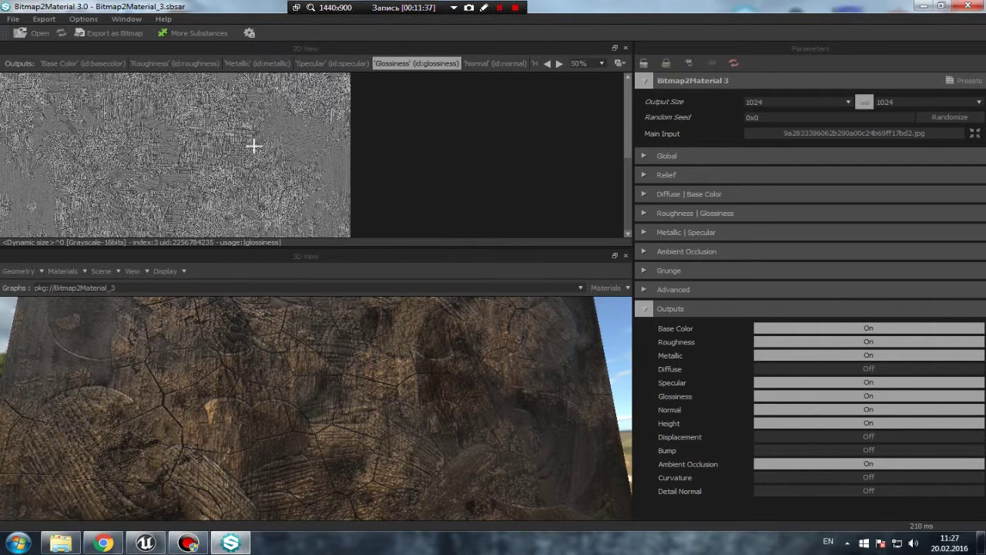
Compare the Roughness map against the Glossiness map, ending on Roughness
click(152, 65)
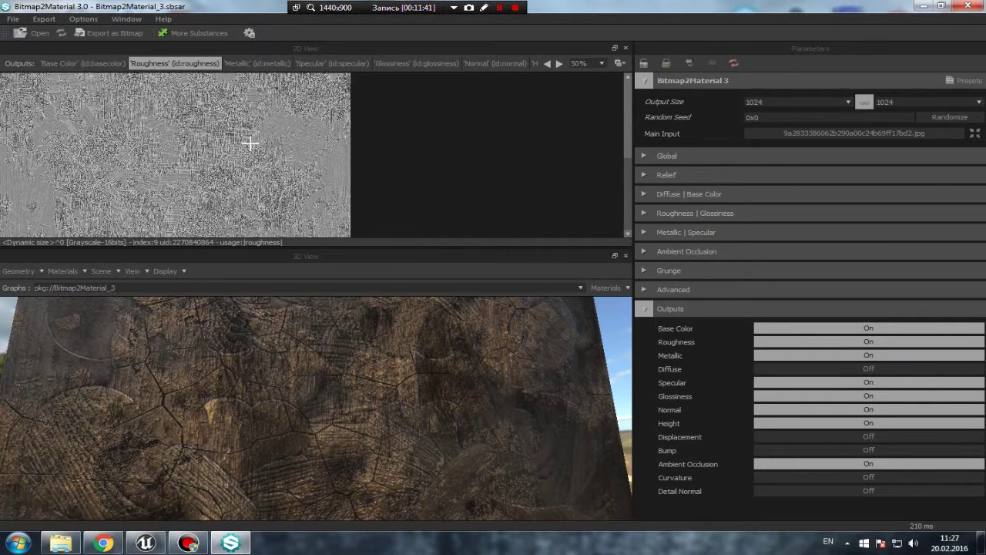
click(412, 64)
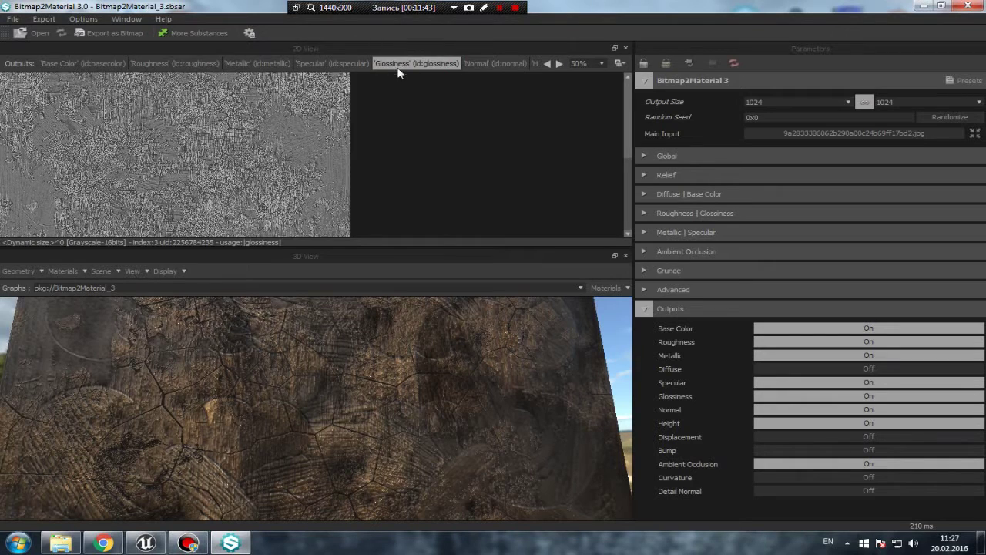
click(164, 68)
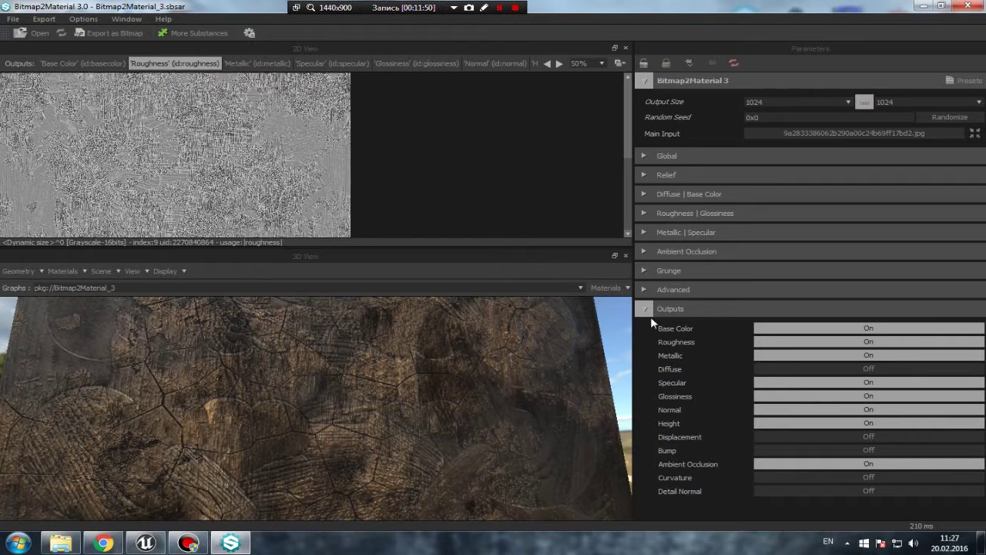
Turn the Displacement output on and step through the output maps to Displacement
click(806, 441)
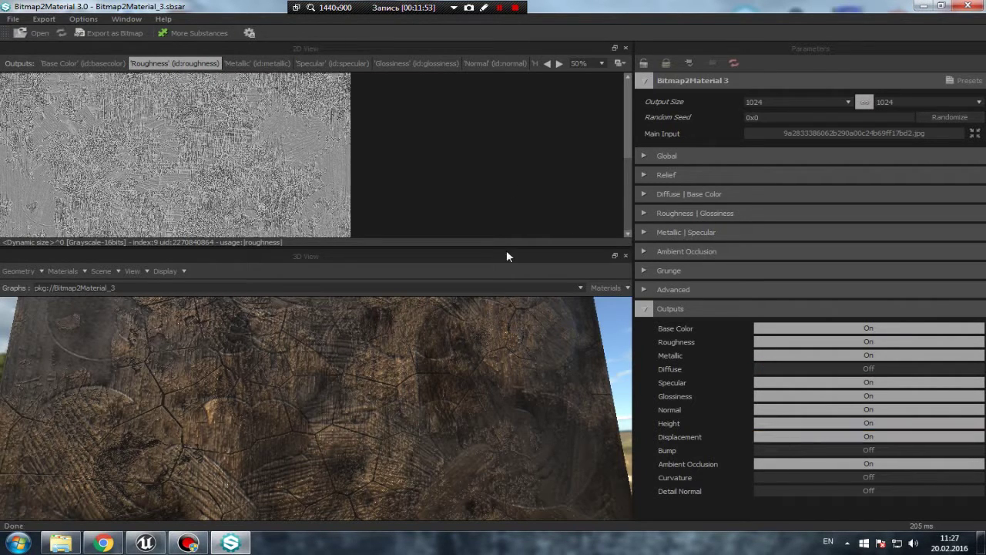
click(273, 65)
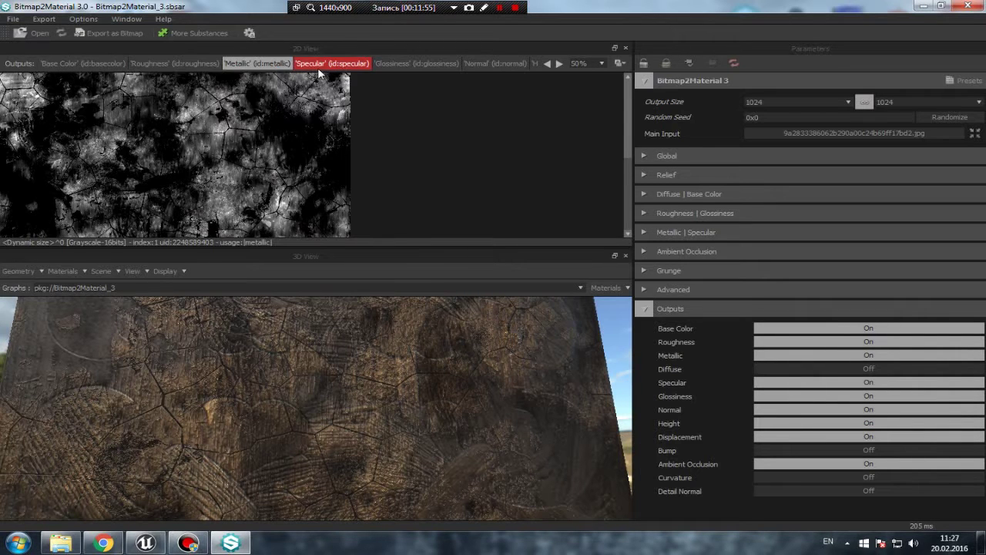
click(323, 67)
click(399, 68)
click(497, 63)
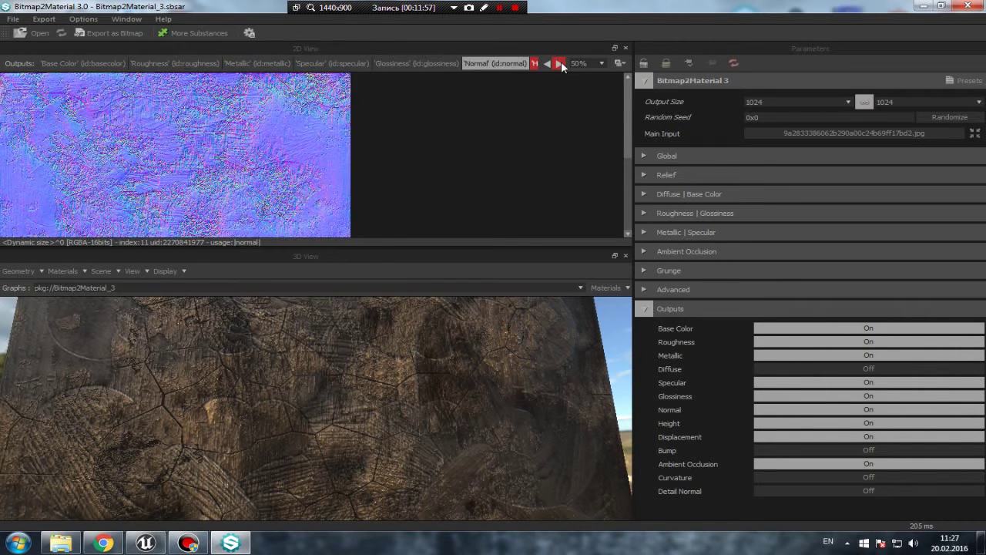
click(559, 64)
click(559, 64)
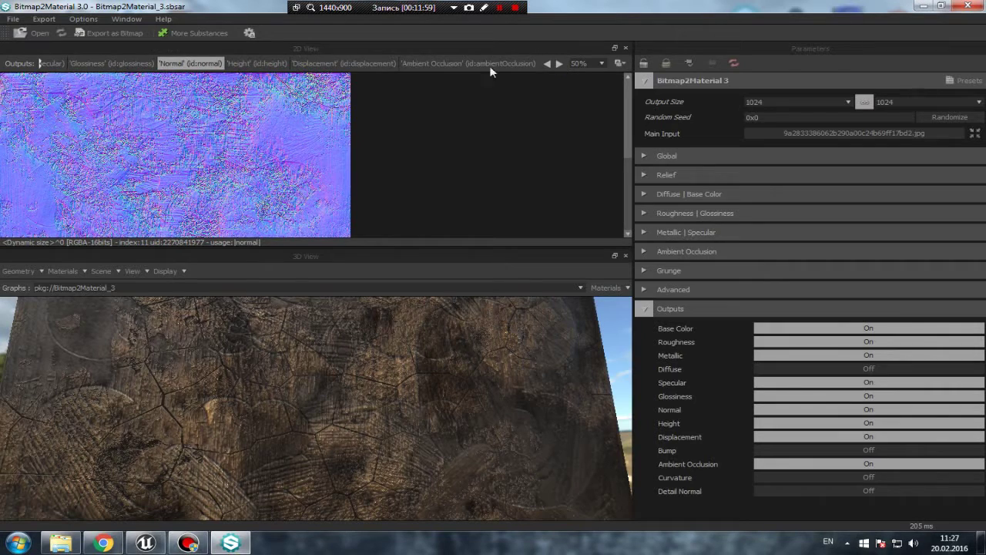
click(328, 64)
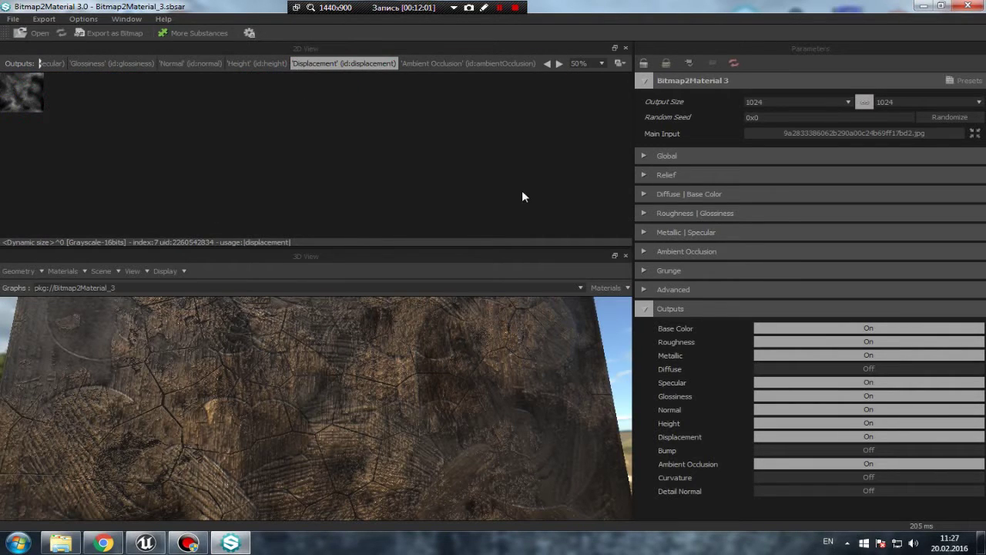
Enlarge the displacement preview to 100%, then to 200%
click(602, 62)
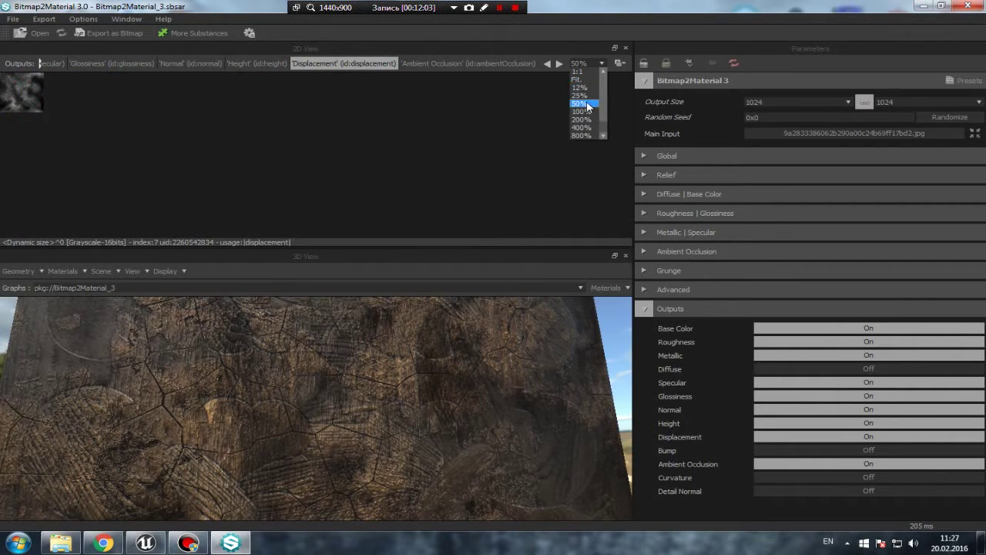
click(583, 112)
click(583, 113)
click(599, 61)
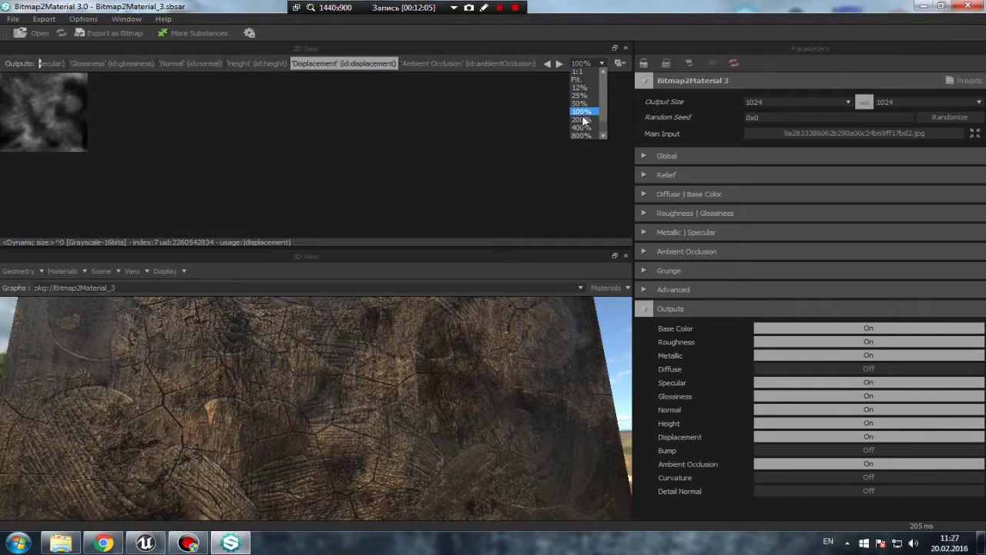
click(582, 120)
Save the Displacement preview as the Targa file 'disp' in the room_01 folder
right_click(49, 160)
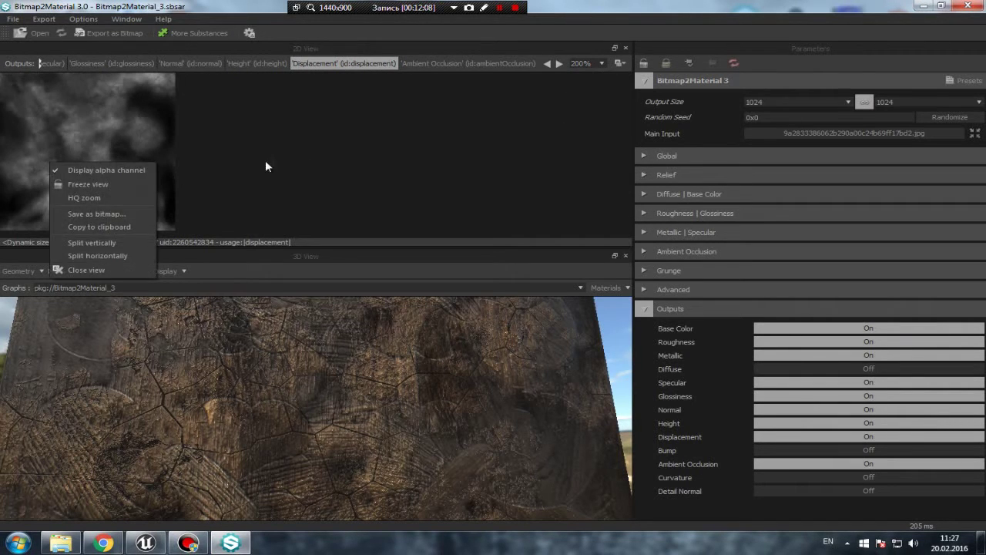
click(179, 161)
right_click(93, 157)
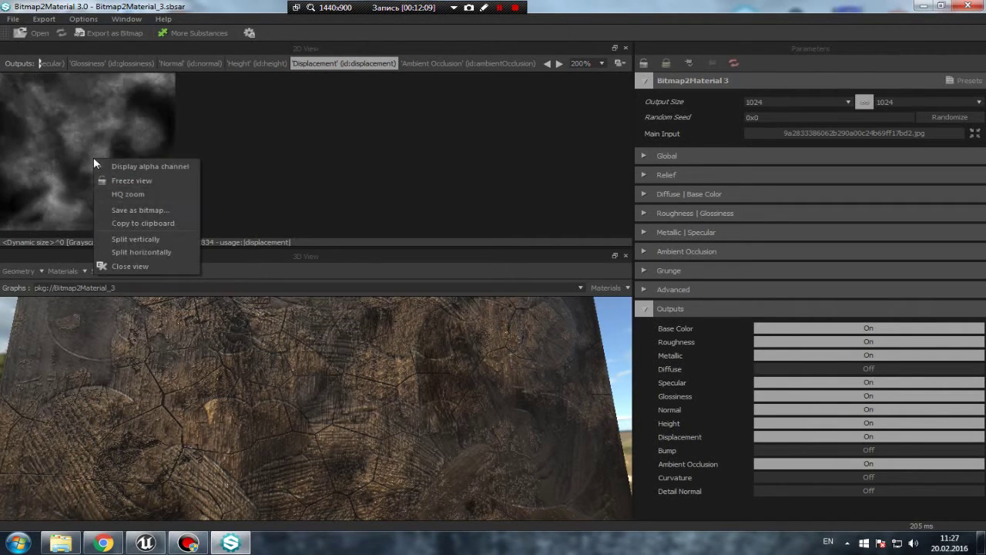
click(158, 209)
drag(450, 82, 358, 81)
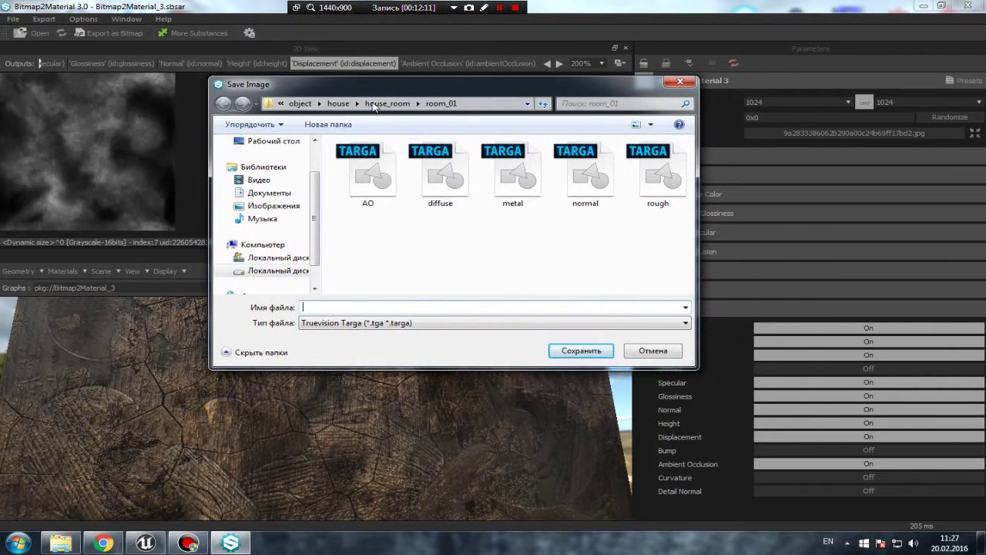
click(407, 307)
drag(347, 82, 422, 79)
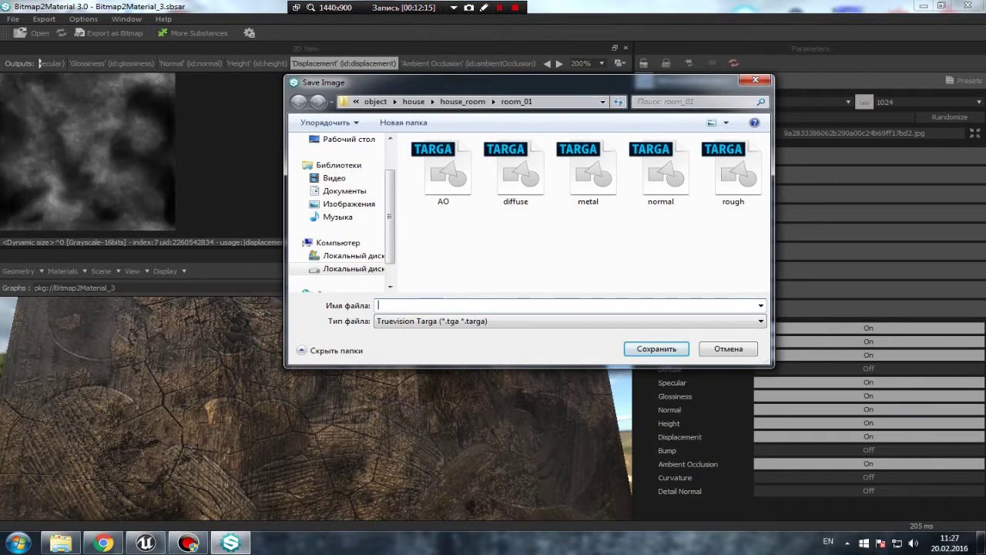
text(dis)
text(p)
click(674, 355)
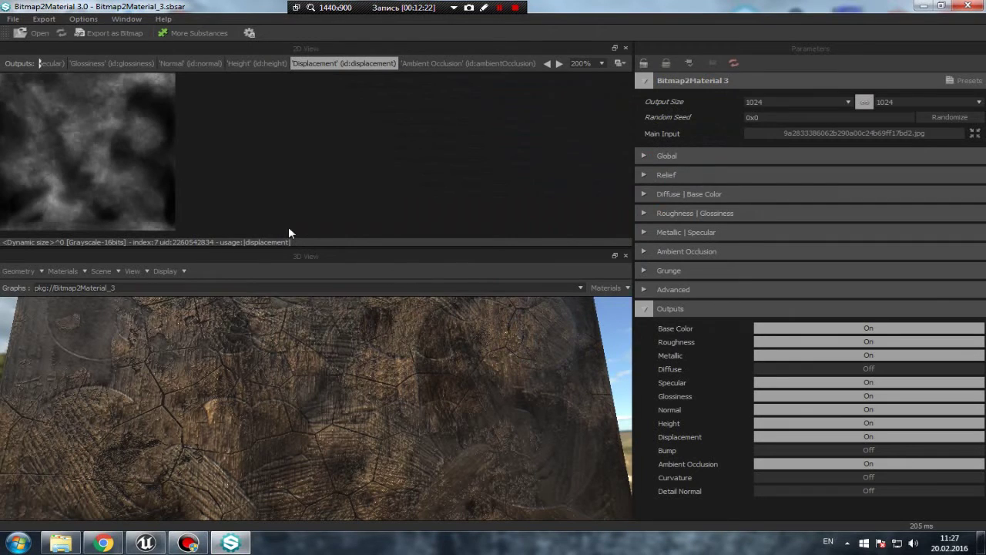
Collapse the Outputs section, leave Output Size at 1024, and preview the Normal map
click(645, 309)
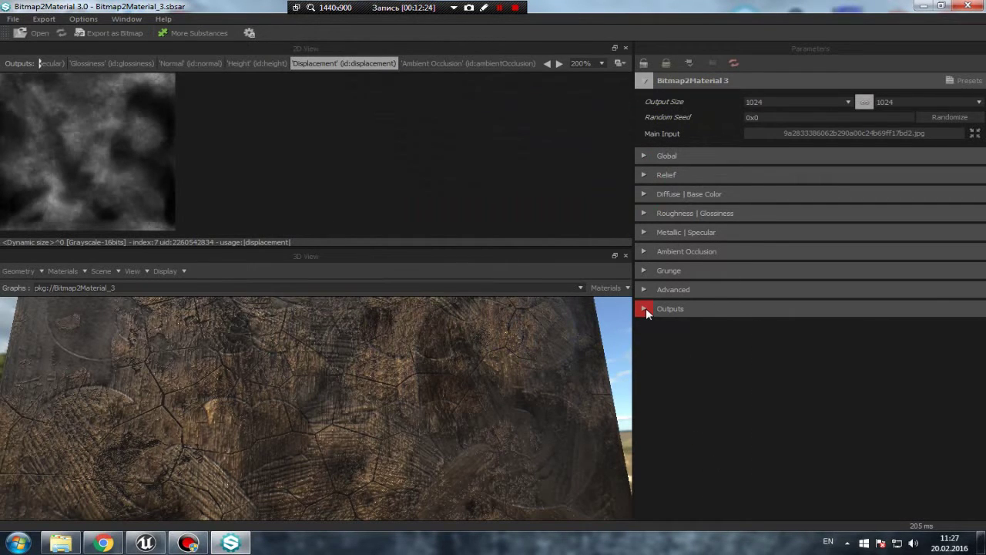
click(645, 308)
click(645, 308)
click(848, 102)
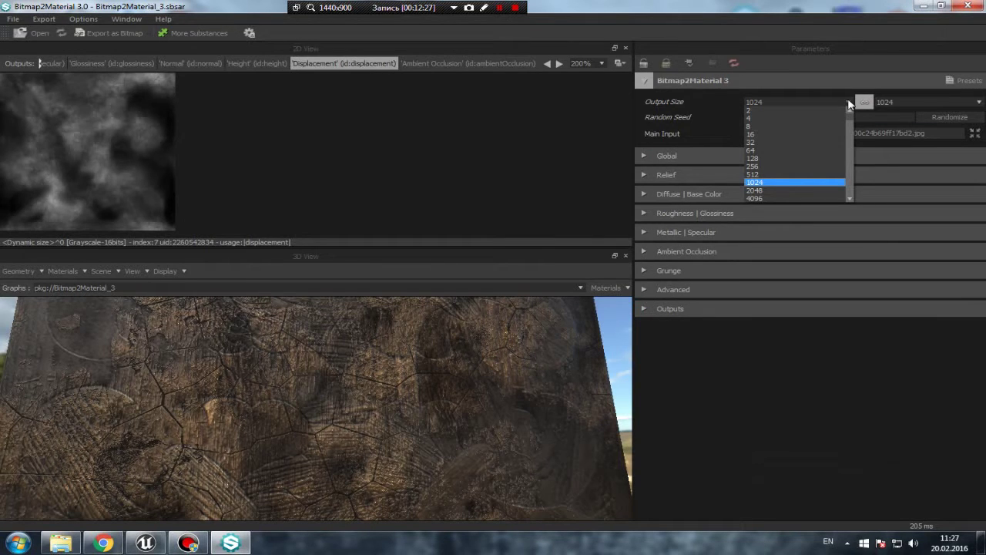
click(849, 103)
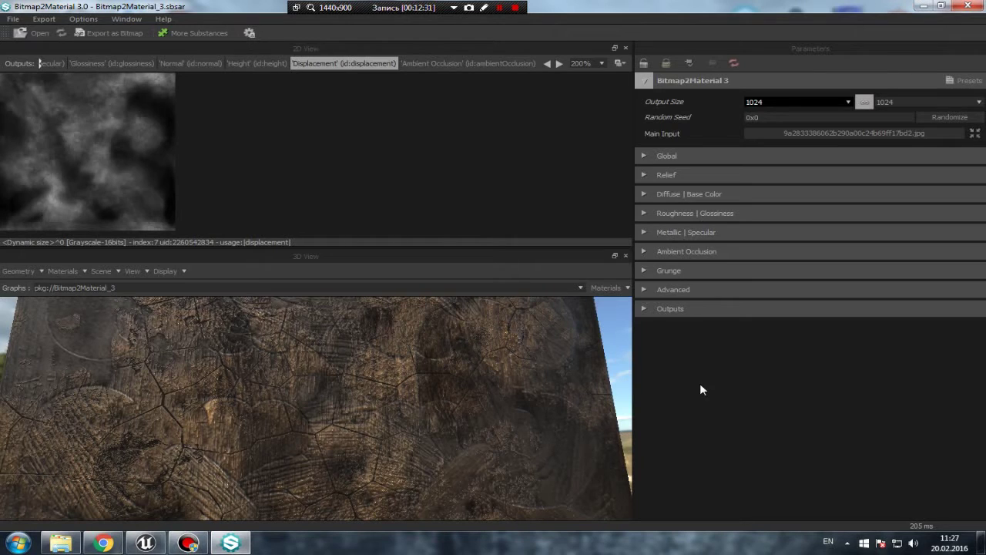
click(191, 63)
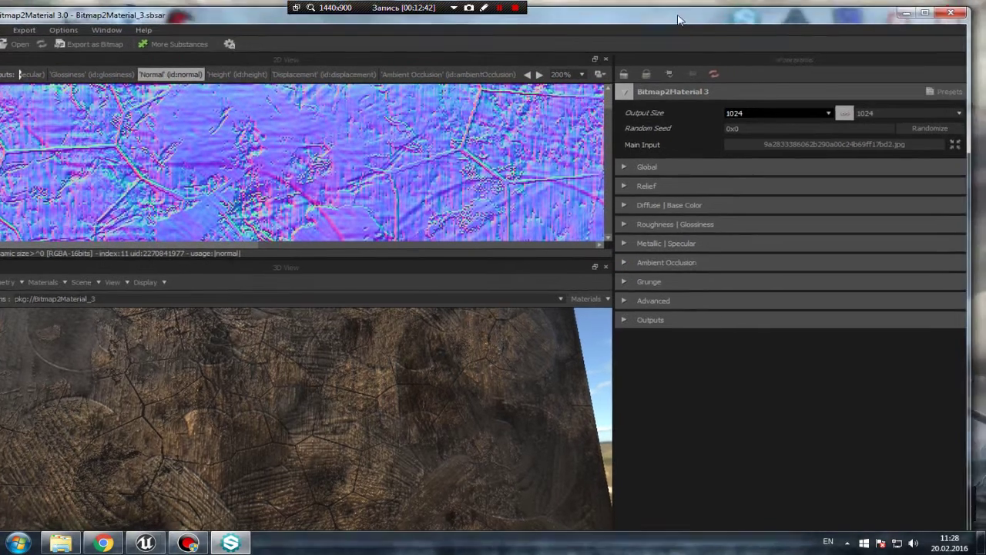
Close Bitmap2Material and check the new disp and diffuse files in room_01
double_click(707, 11)
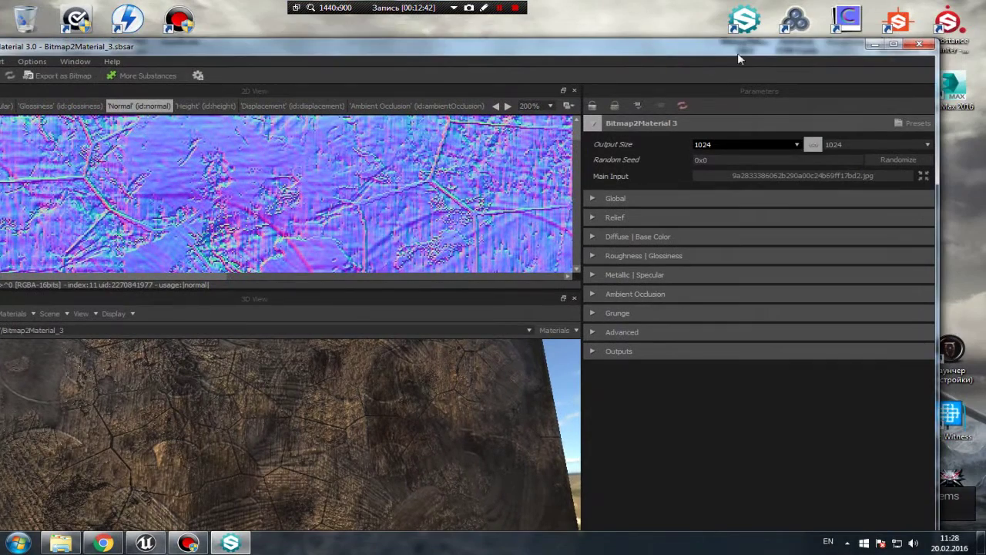
click(926, 47)
mouse_move(61, 543)
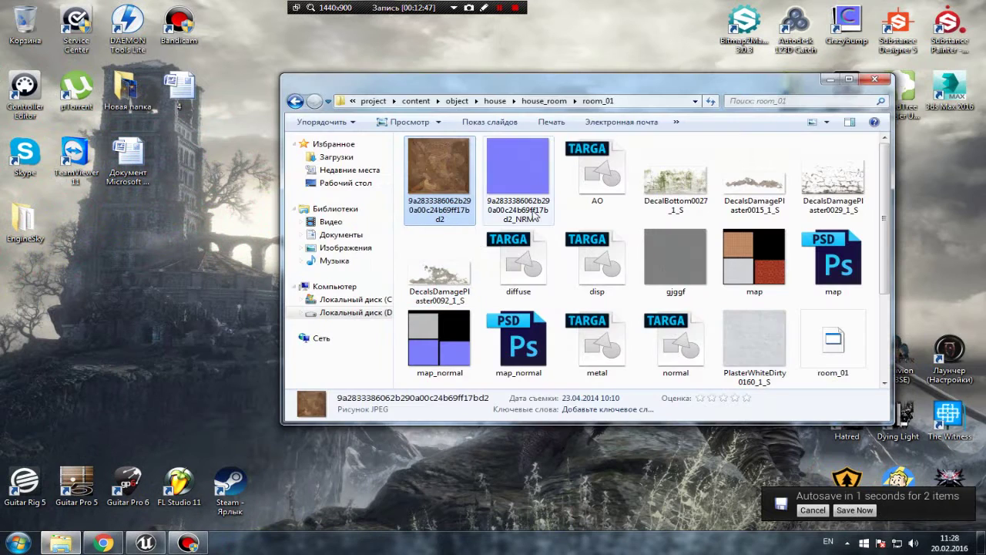
click(585, 278)
click(518, 268)
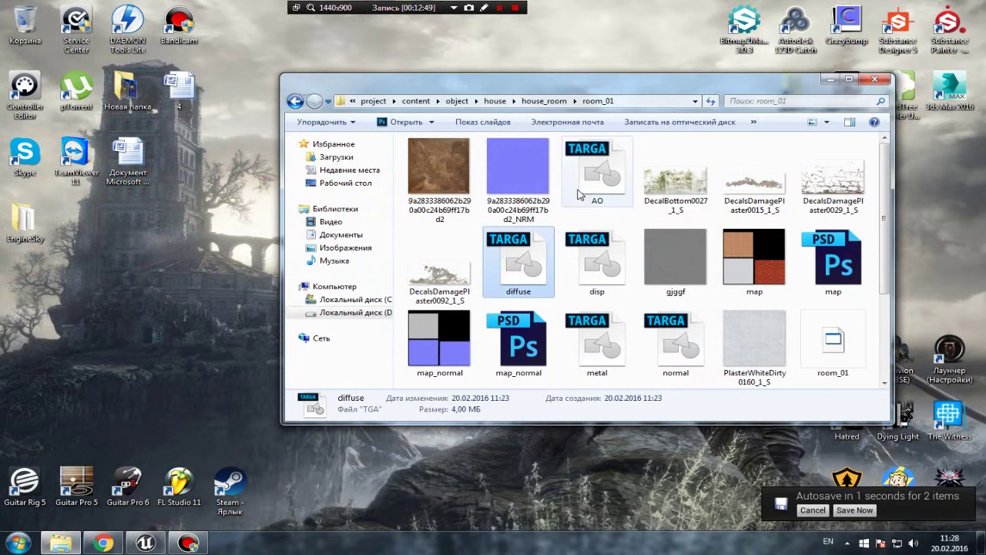
scroll(548, 278, down, 2)
scroll(548, 277, up, 1)
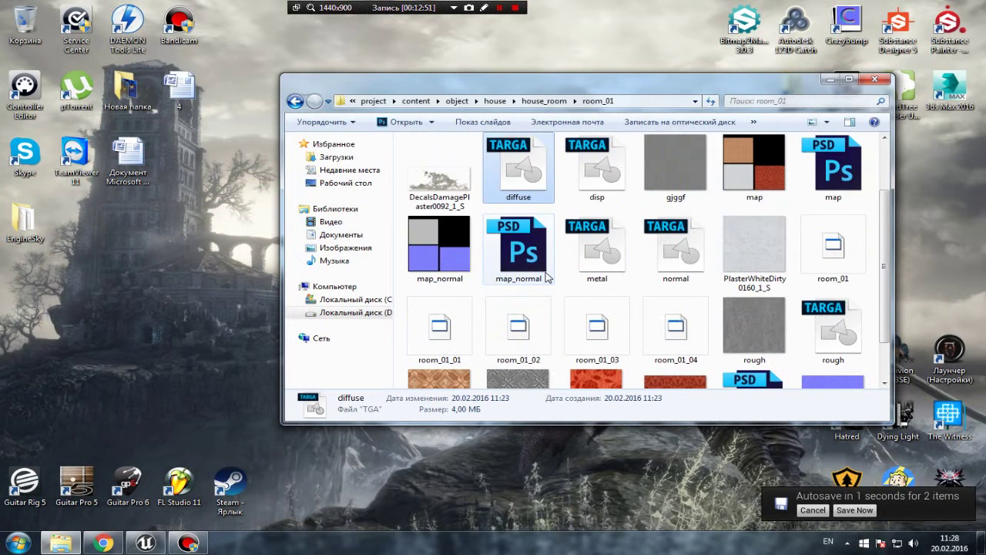
Look over the metal, normal, AO, disp and diffuse TGAs, then minimise the folder
click(594, 248)
click(670, 248)
click(596, 251)
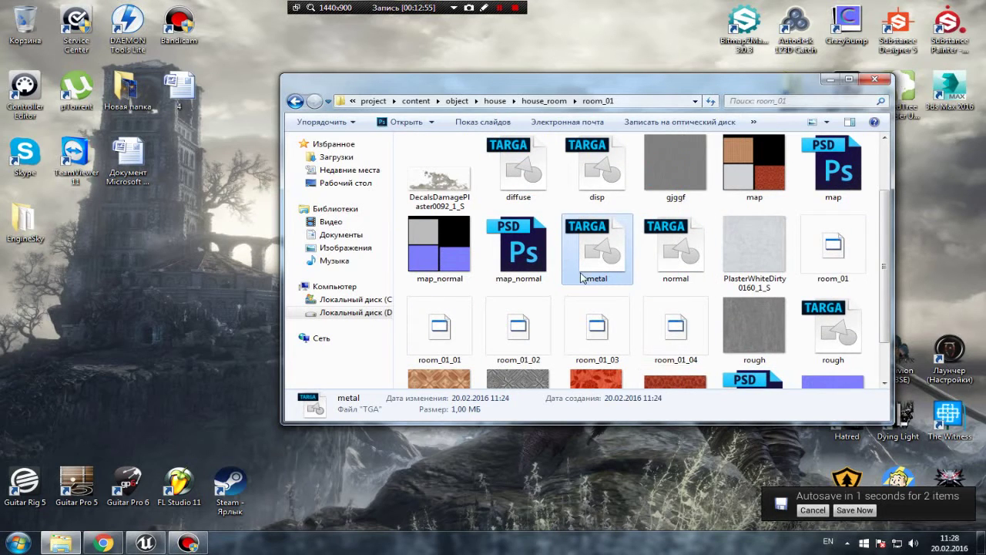
scroll(581, 277, up, 1)
click(593, 174)
click(572, 283)
click(543, 278)
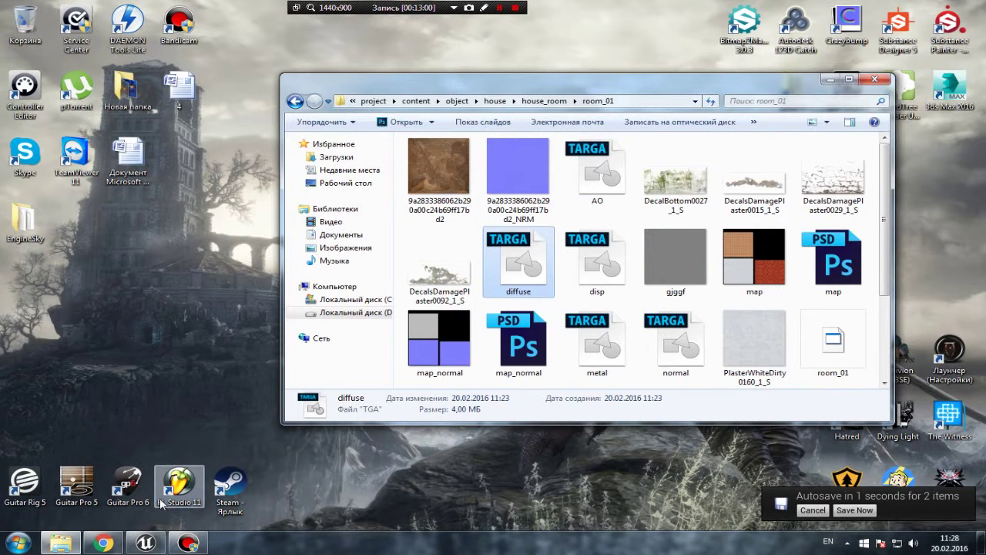
click(75, 543)
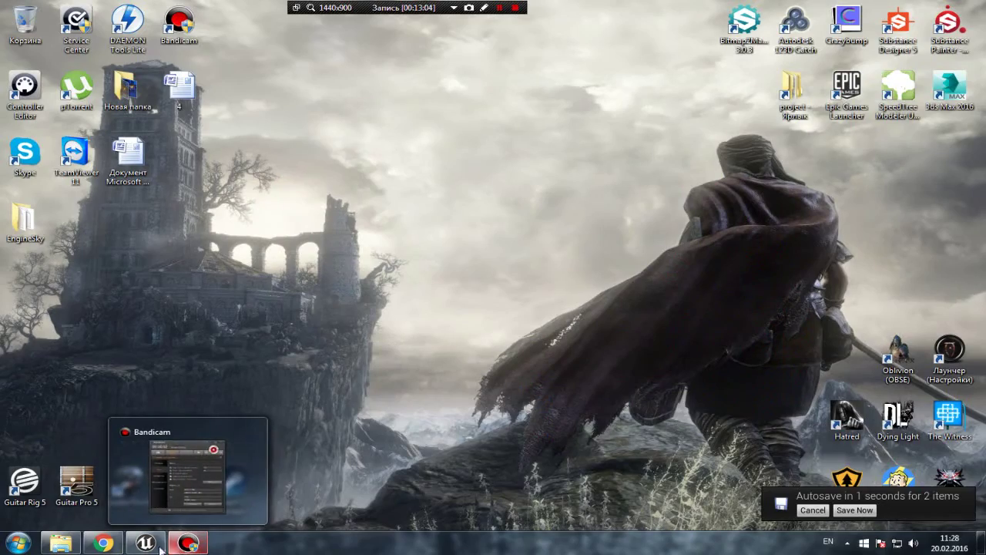
Restore Unreal Editor, view the leaf cube more closely, minimise it, and open Bandicam
click(148, 543)
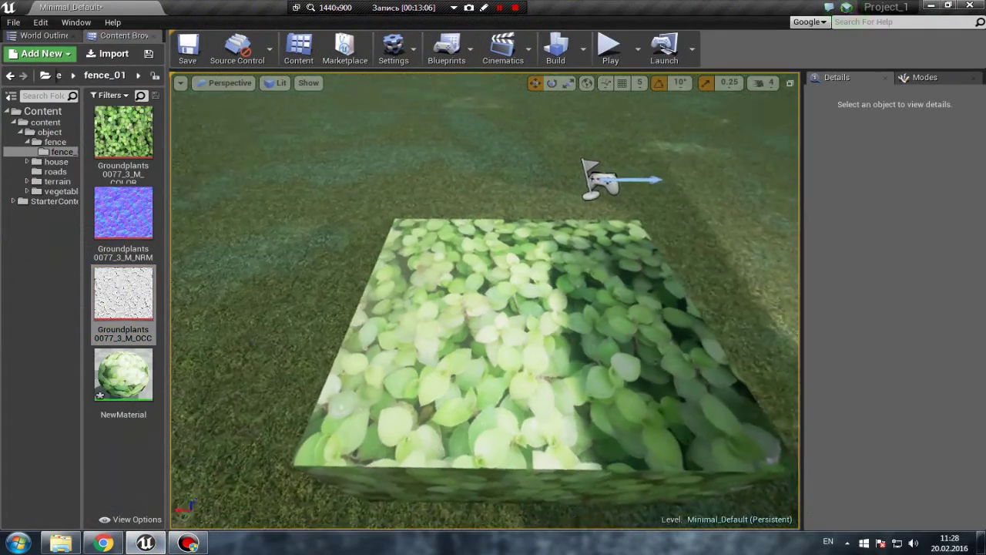
right_drag(486, 300, 539, 300)
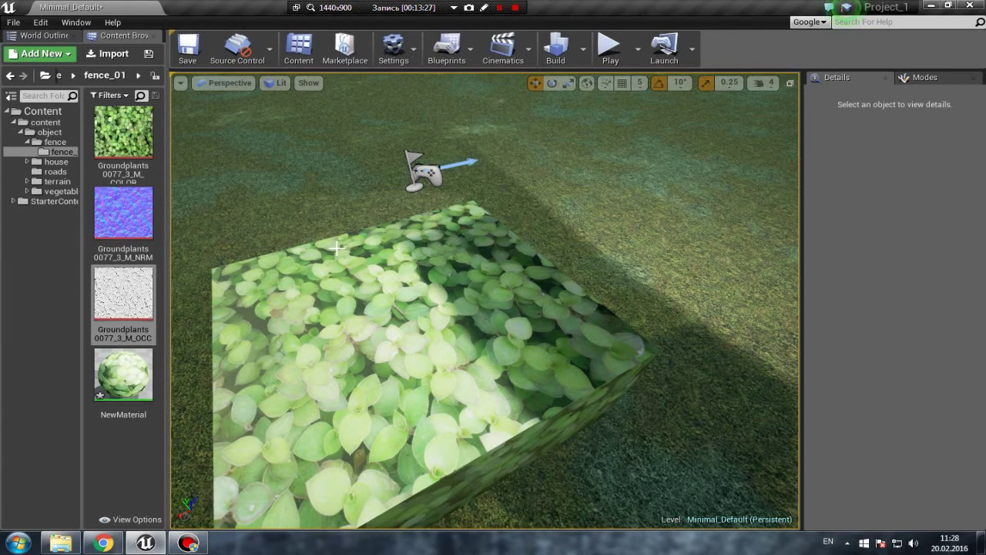
click(147, 543)
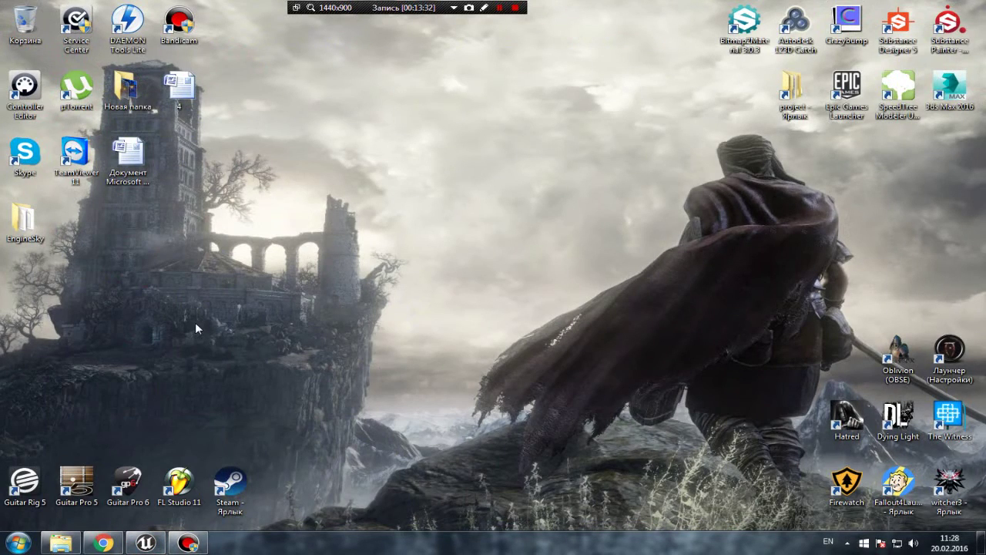
click(188, 543)
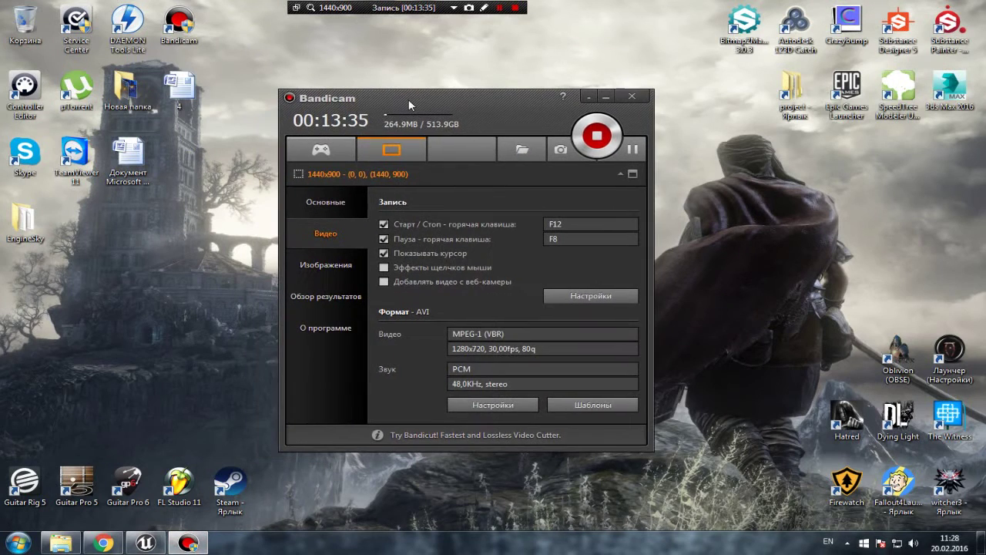